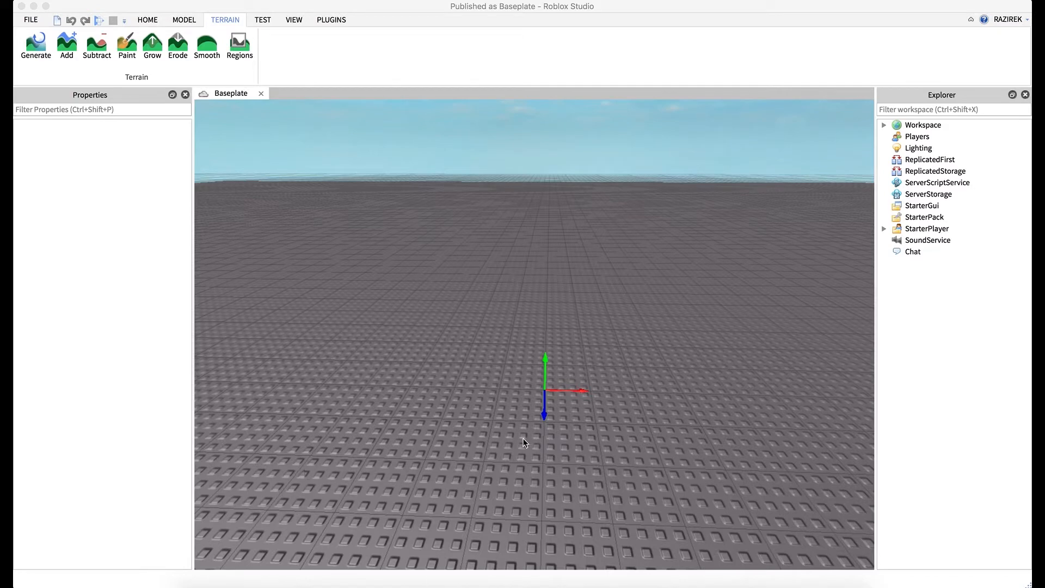
Delete the Baseplate part from the Workspace.
{"action": "left_click", "coordinate": [884, 125]}
{"action": "left_click", "coordinate": [931, 159]}
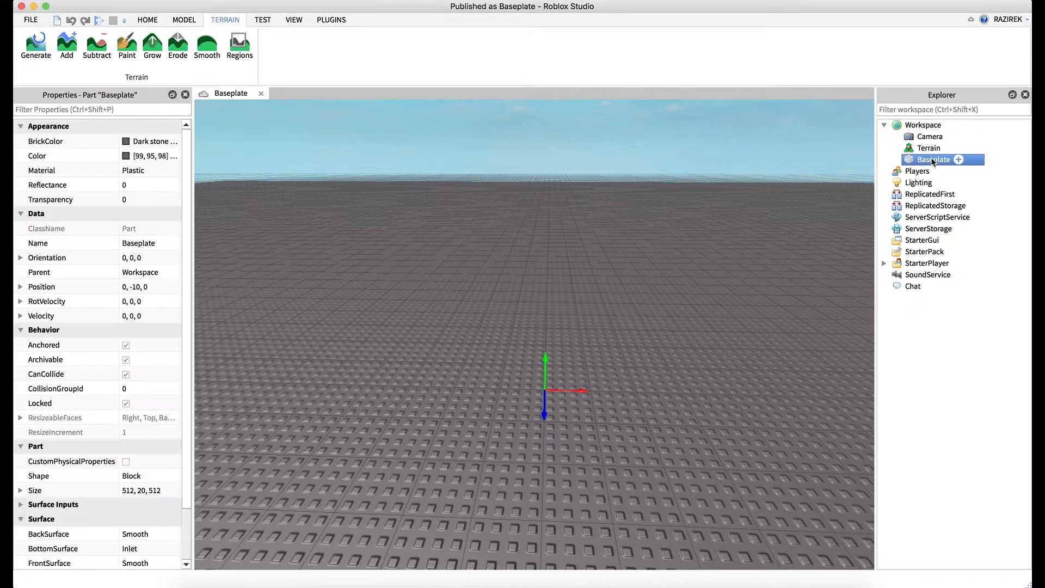
{"action": "key", "text": "Delete"}
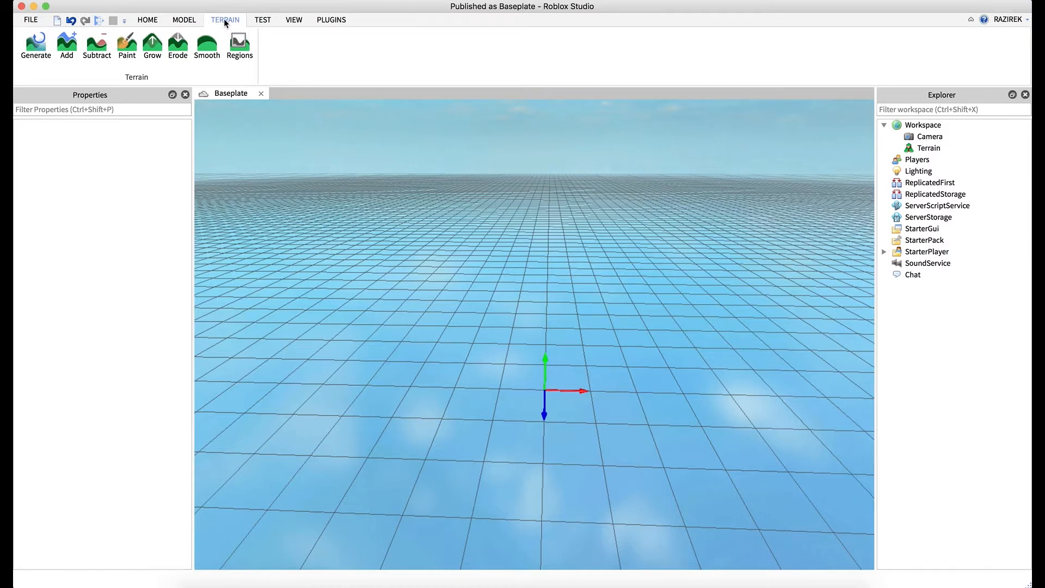
Generate terrain with the Medium (256) map size, Medium (100) biome size, and the Plains, Hills and Mountains biomes.
{"action": "left_click", "coordinate": [34, 61]}
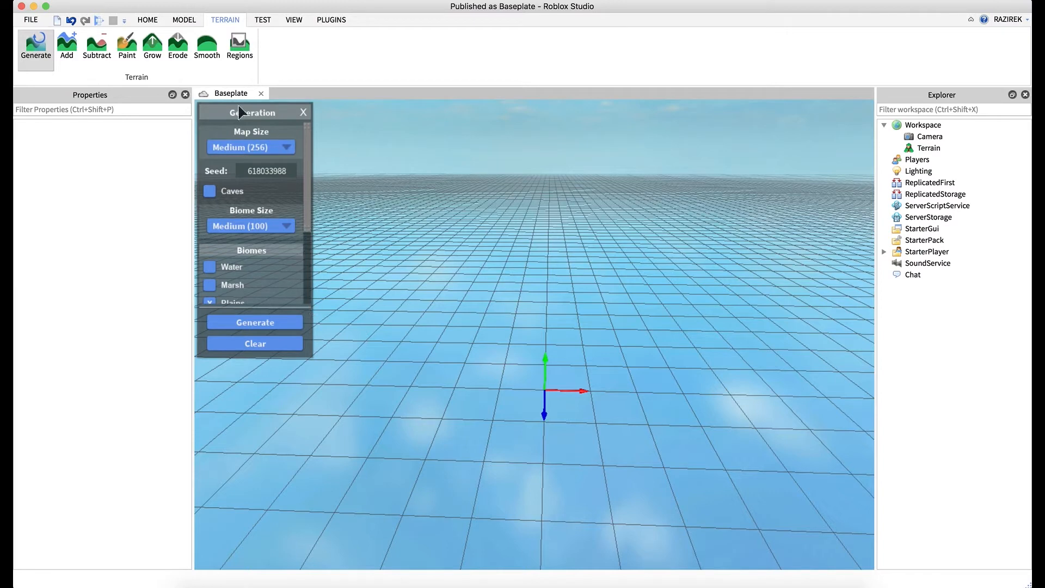
{"action": "left_click", "coordinate": [287, 148]}
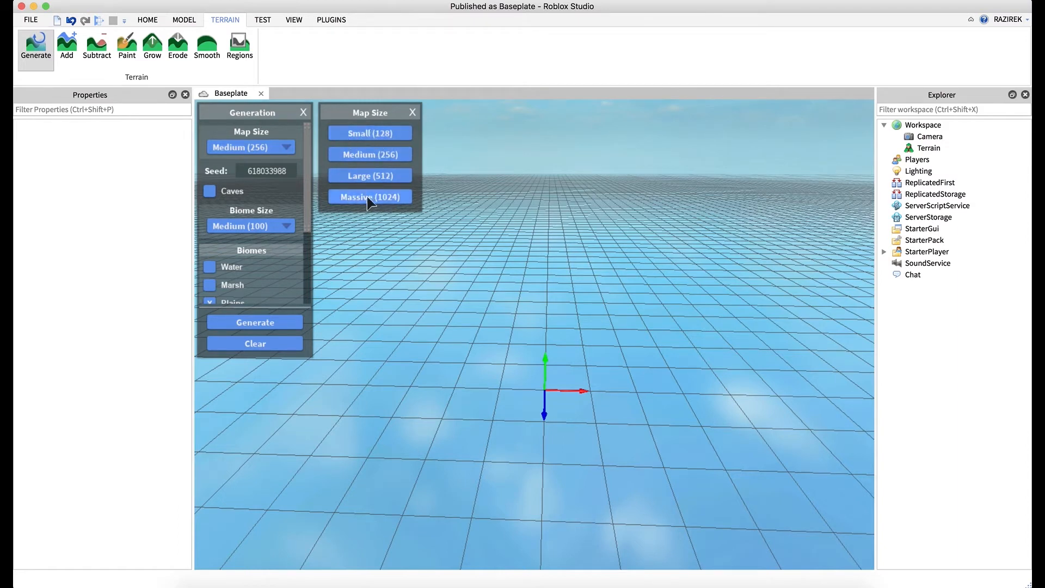
{"action": "left_click", "coordinate": [412, 112]}
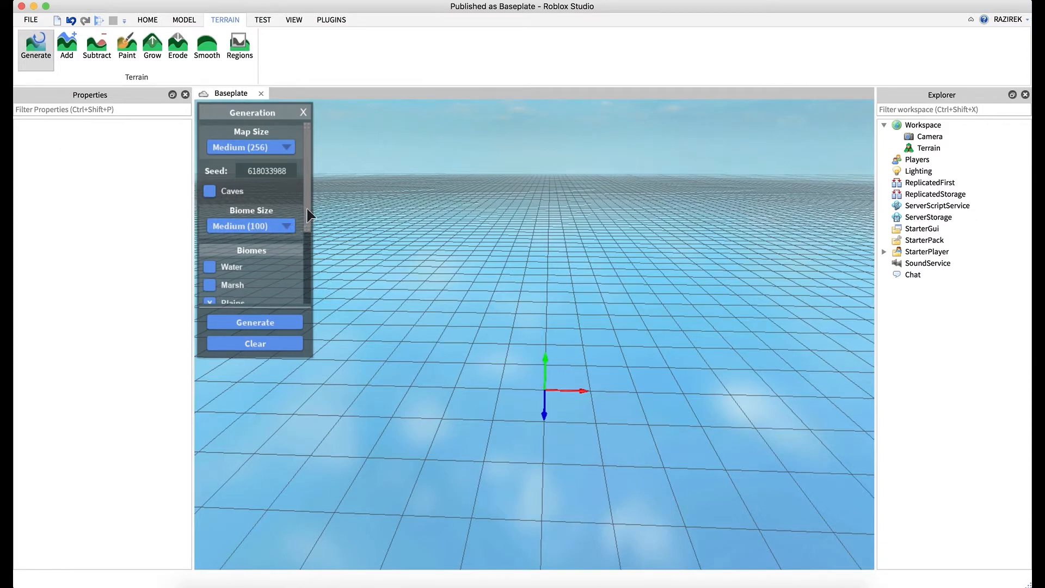
{"action": "scroll", "coordinate": [305, 229], "scroll_direction": "down", "scroll_amount": 3}
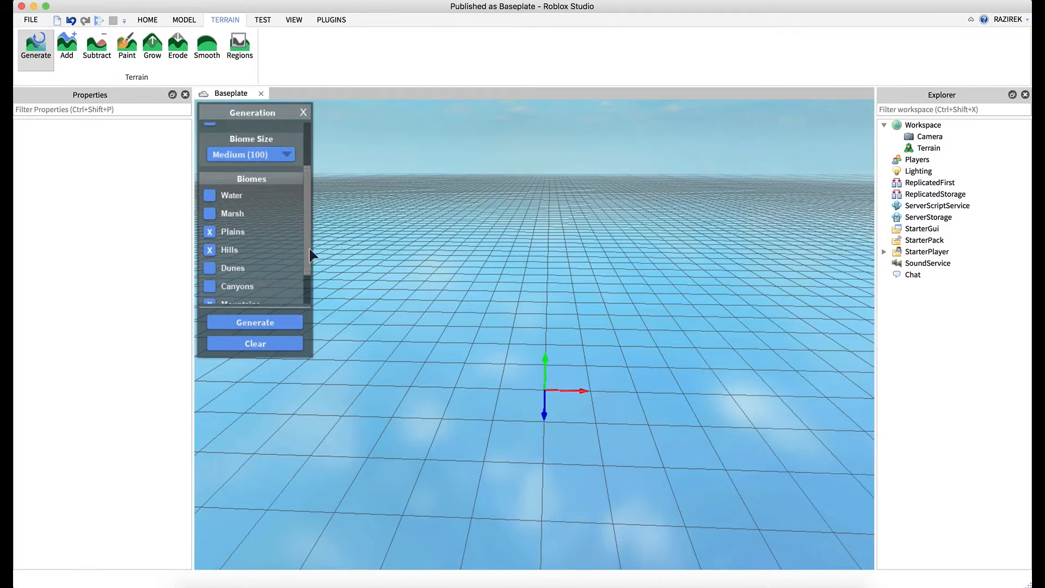
{"action": "left_click_drag", "start_coordinate": [313, 250], "coordinate": [314, 292]}
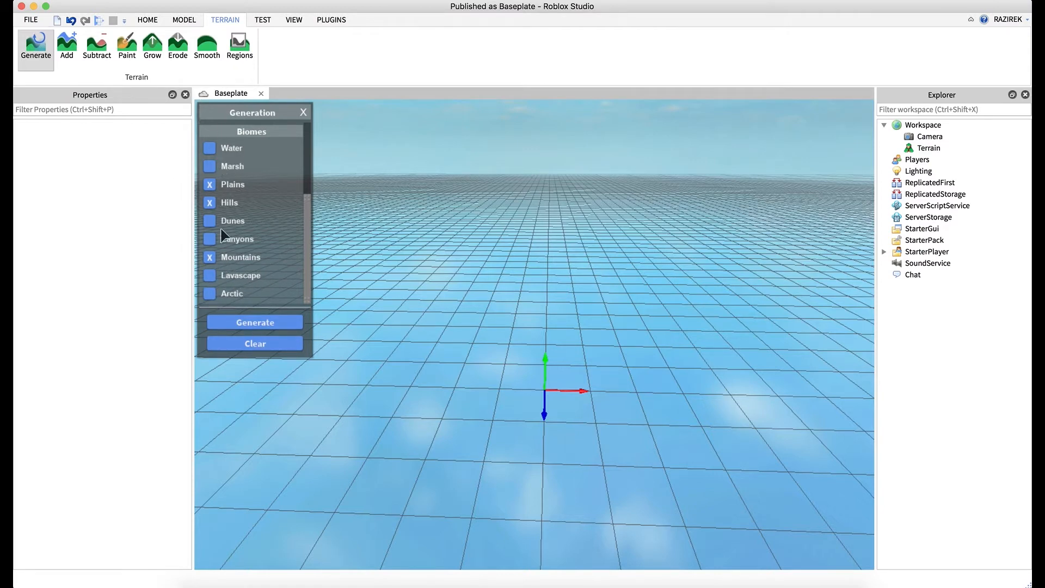
{"action": "left_click_drag", "start_coordinate": [308, 272], "coordinate": [307, 172]}
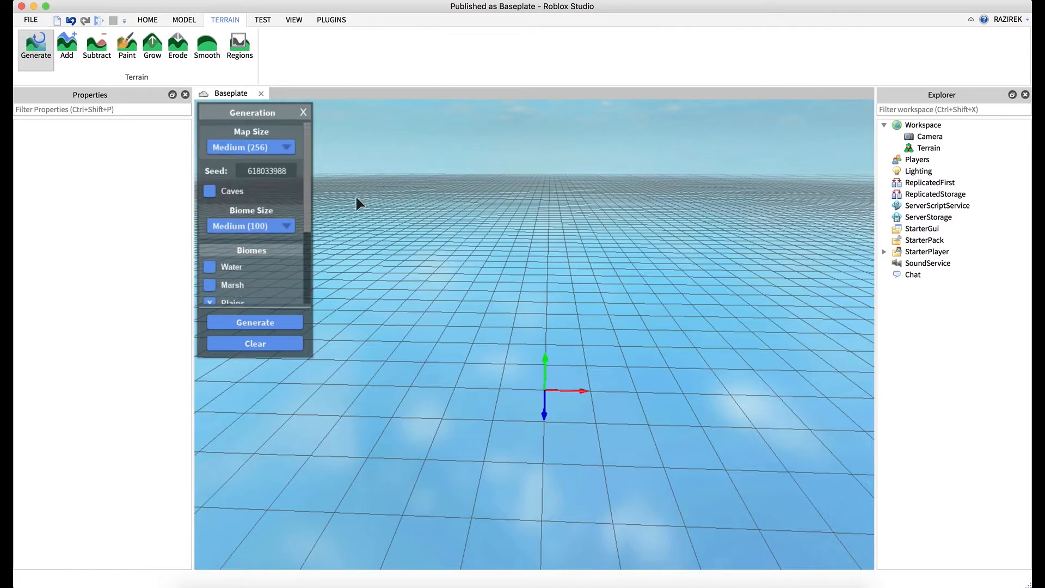
{"action": "right_click_drag", "start_coordinate": [457, 212], "coordinate": [456, 218]}
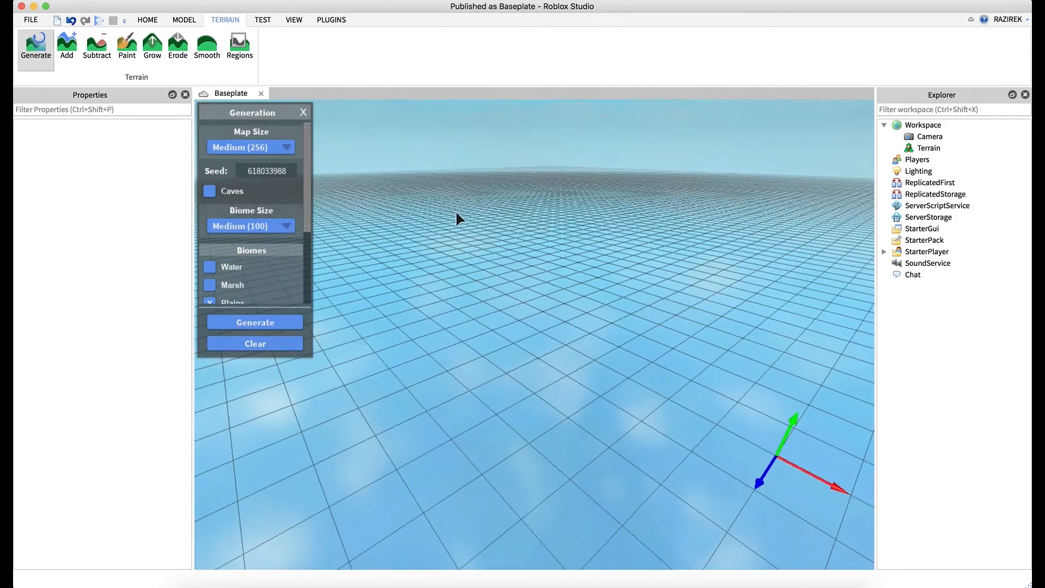
{"action": "left_click", "coordinate": [265, 325]}
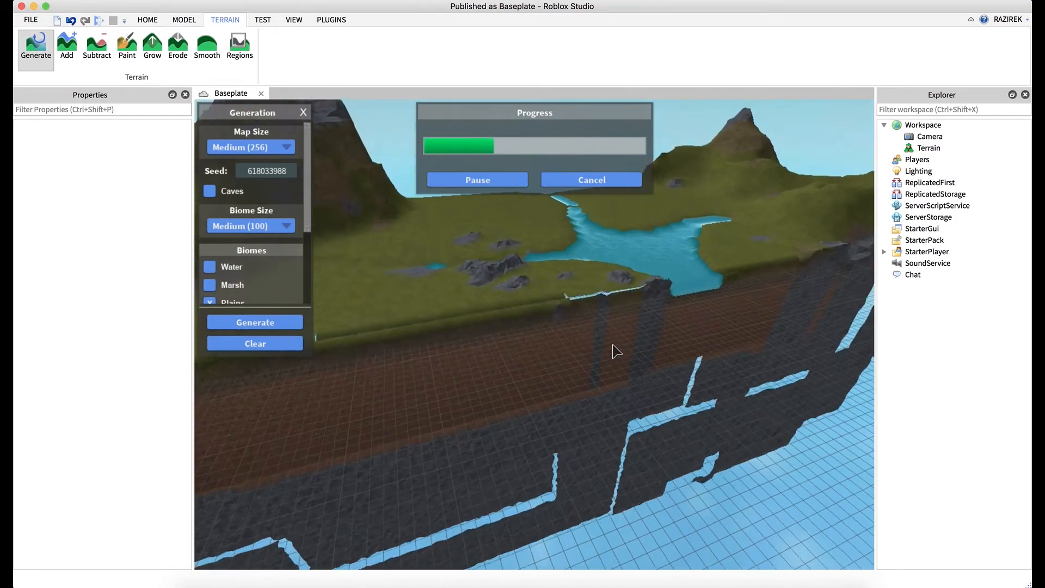
Examine the generated terrain from several angles and compare it with the list of enabled biomes.
{"action": "right_click_drag", "start_coordinate": [616, 351], "coordinate": [520, 388]}
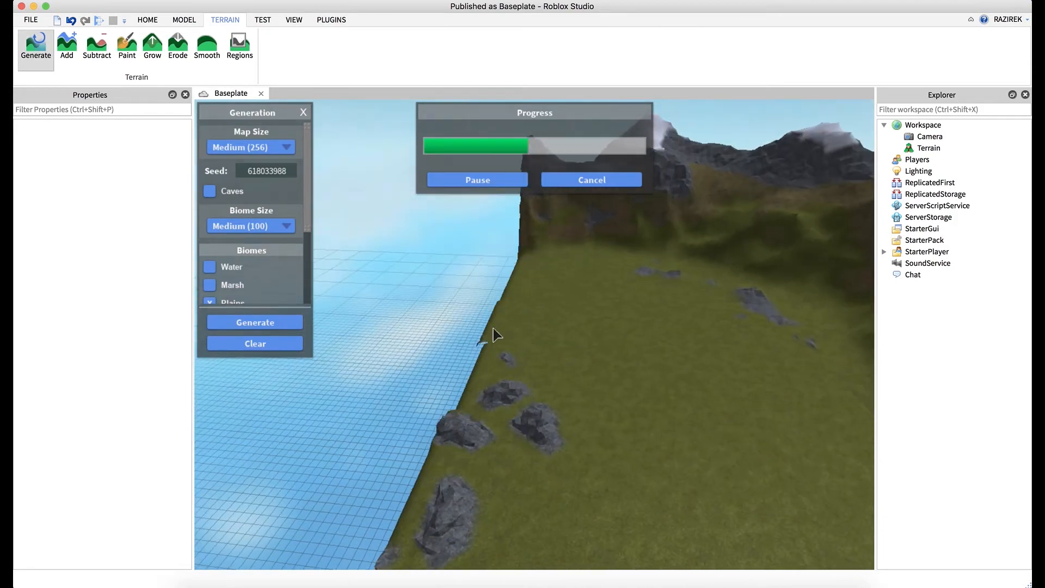
{"action": "right_click_drag", "start_coordinate": [466, 354], "coordinate": [524, 357]}
{"action": "right_click_drag", "start_coordinate": [626, 322], "coordinate": [626, 347]}
{"action": "right_click_drag", "start_coordinate": [495, 348], "coordinate": [553, 336]}
{"action": "right_click_drag", "start_coordinate": [510, 301], "coordinate": [511, 306]}
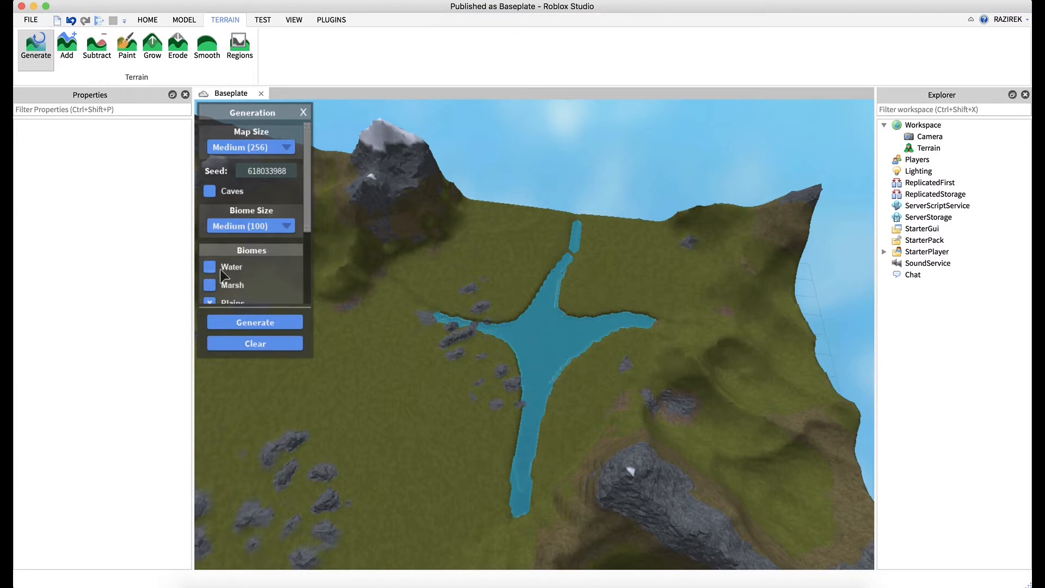
{"action": "scroll", "coordinate": [269, 279], "scroll_direction": "down", "scroll_amount": 3}
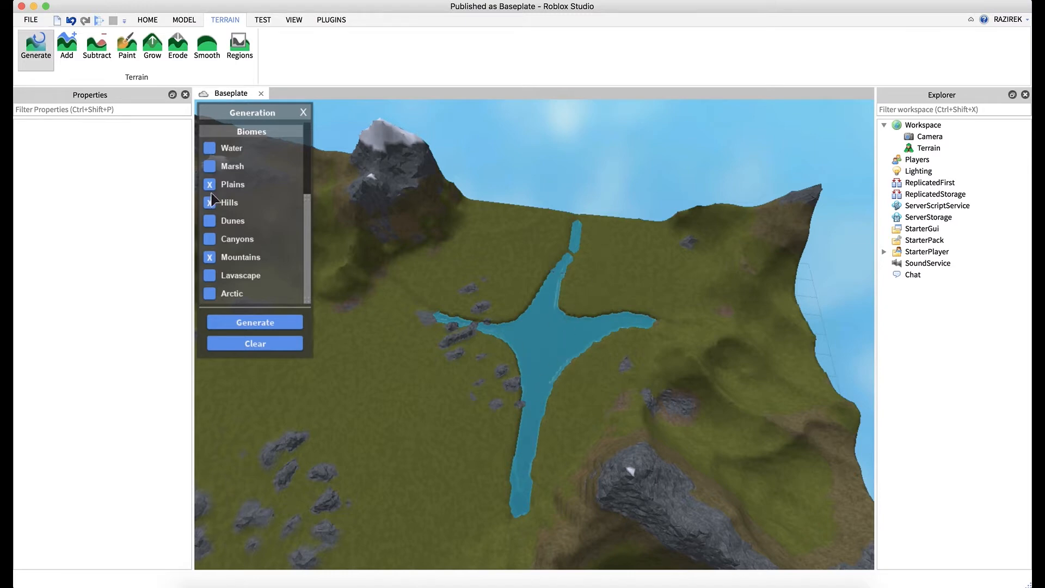
{"action": "right_click_drag", "start_coordinate": [523, 331], "coordinate": [527, 338]}
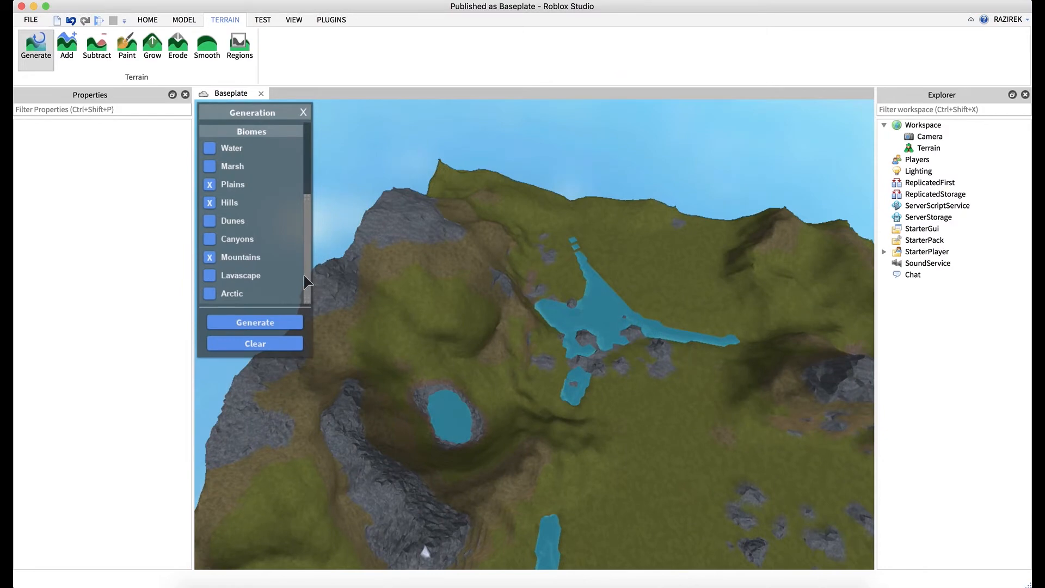
Set the terrain generation seed to sdfzsfgd and close the generation settings.
{"action": "scroll", "coordinate": [283, 269], "scroll_direction": "up", "scroll_amount": 4}
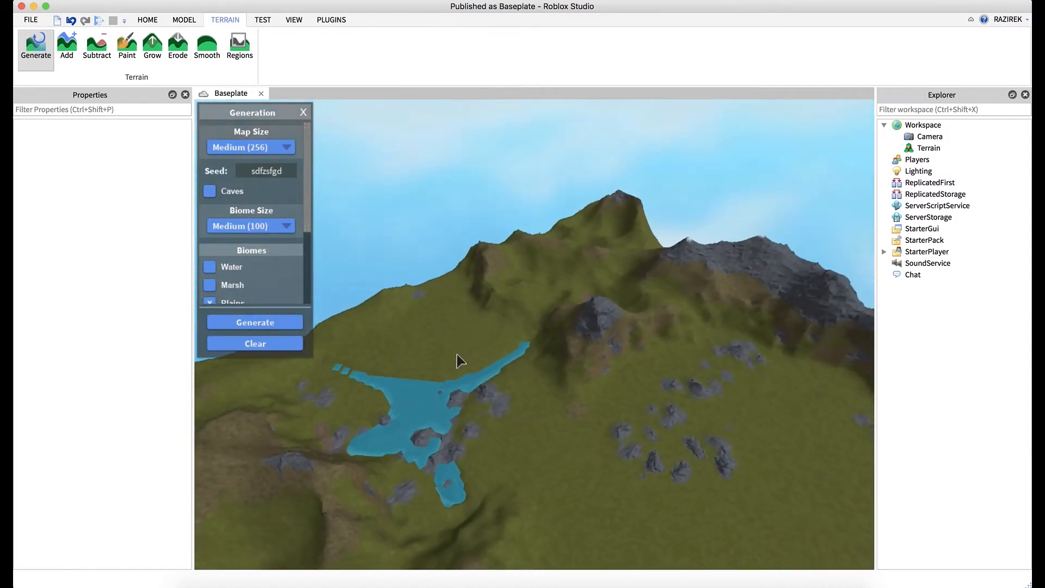
{"action": "left_click", "coordinate": [303, 111]}
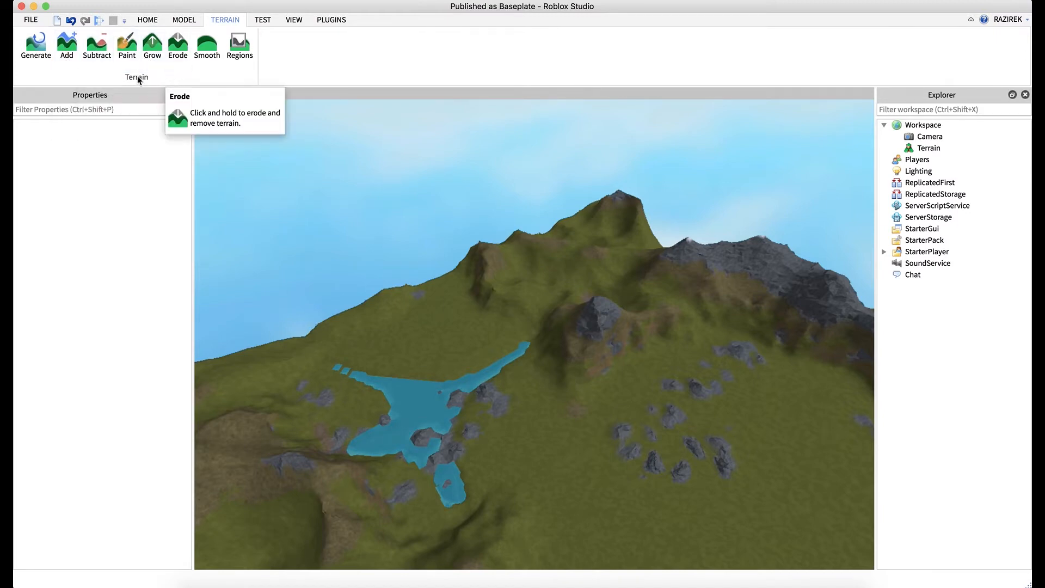
Start the terrain Add tool over the rocky plain, with a cube brush and a slightly smaller brush size.
{"action": "left_click", "coordinate": [66, 46]}
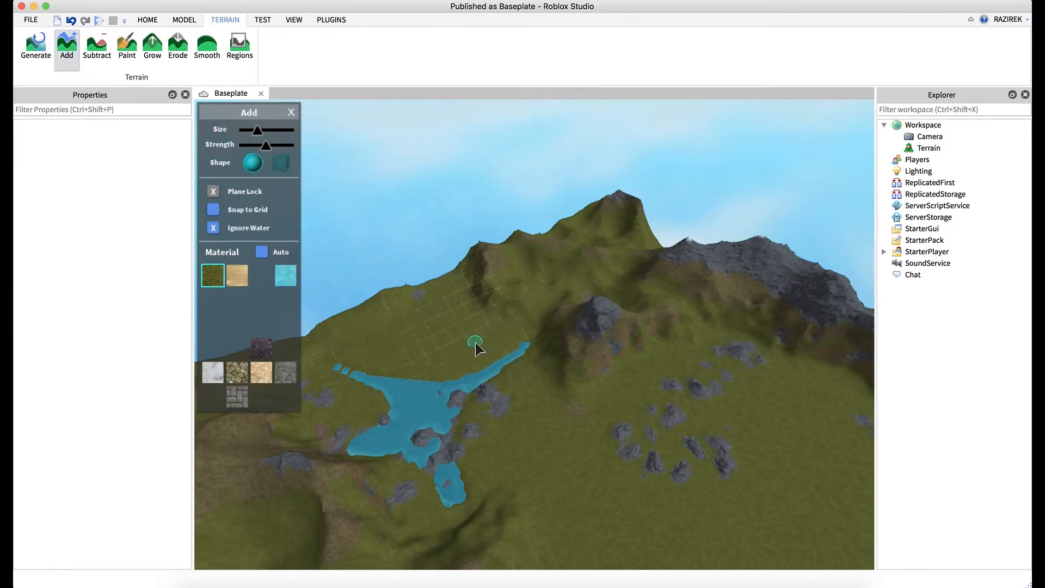
{"action": "key", "text": "w"}
{"action": "right_click_drag", "start_coordinate": [586, 438], "coordinate": [586, 438]}
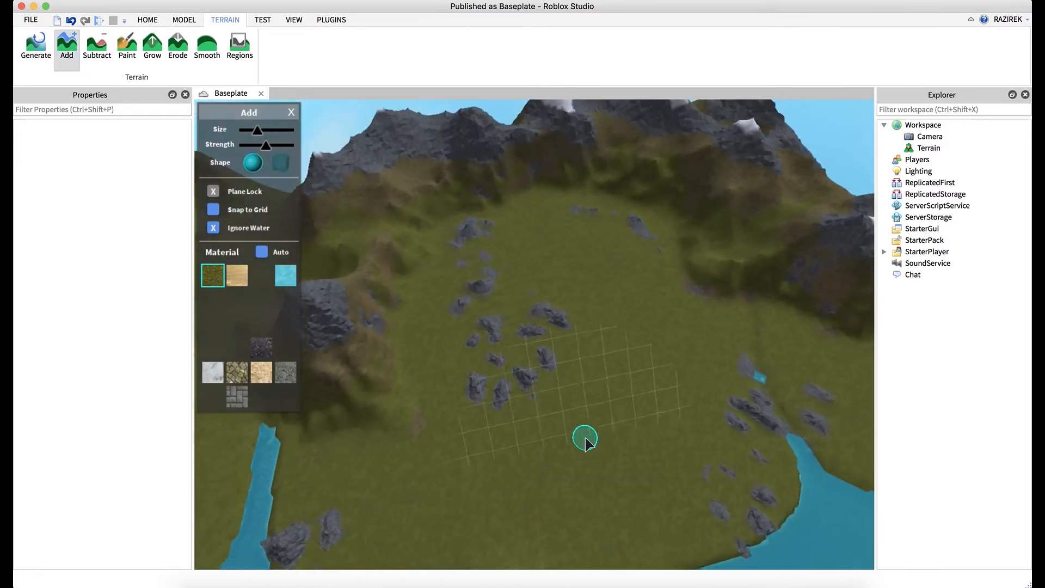
{"action": "key", "text": "w"}
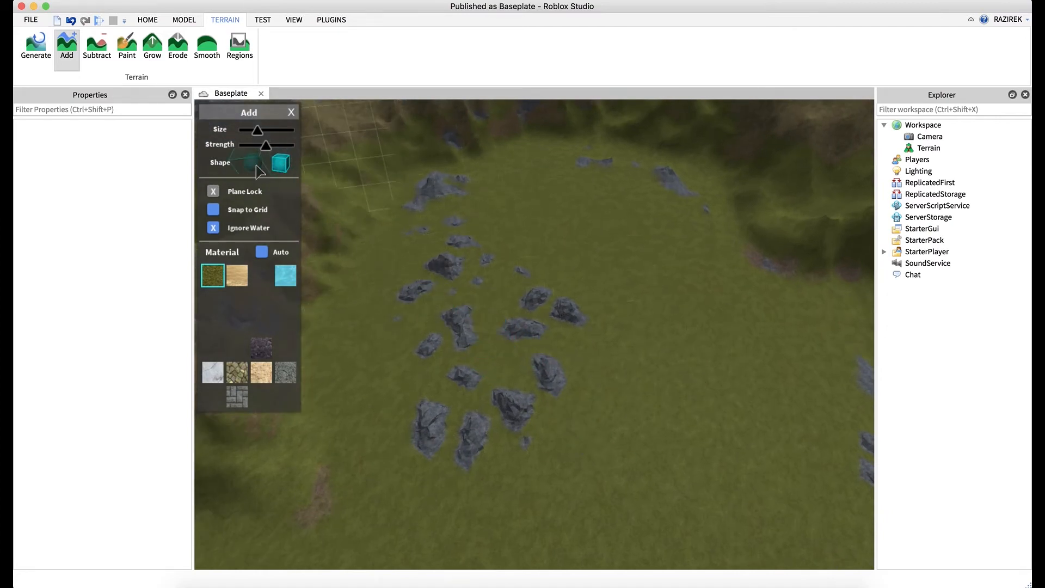
{"action": "right_click_drag", "start_coordinate": [521, 362], "coordinate": [511, 360]}
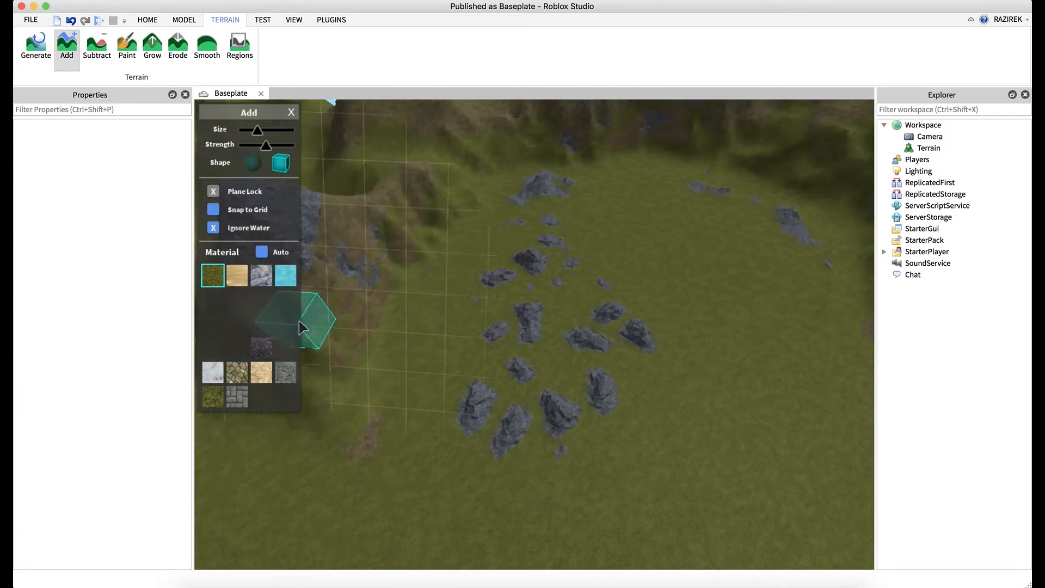
{"action": "right_click_drag", "start_coordinate": [476, 321], "coordinate": [477, 321]}
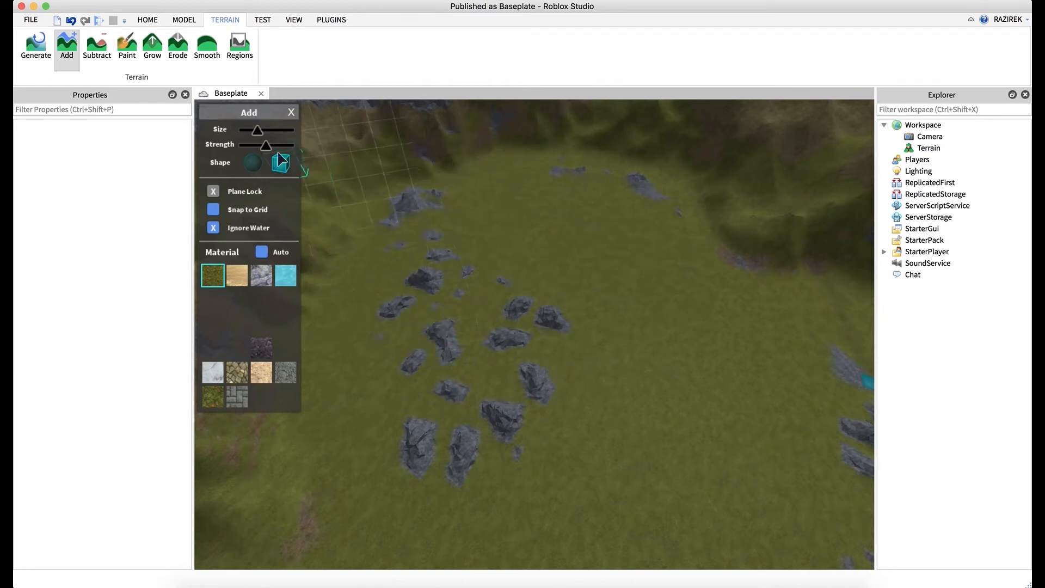
{"action": "left_click_drag", "start_coordinate": [259, 133], "coordinate": [261, 135]}
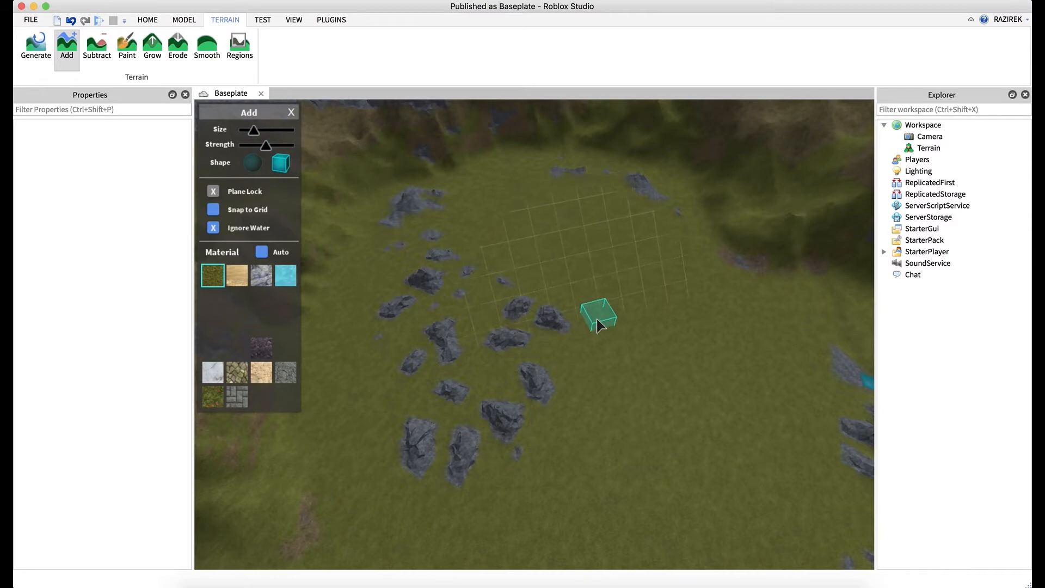
Add two grass columns among the rocks on the plain, one with the cube brush and one with the sphere brush.
{"action": "right_click_drag", "start_coordinate": [597, 319], "coordinate": [598, 319]}
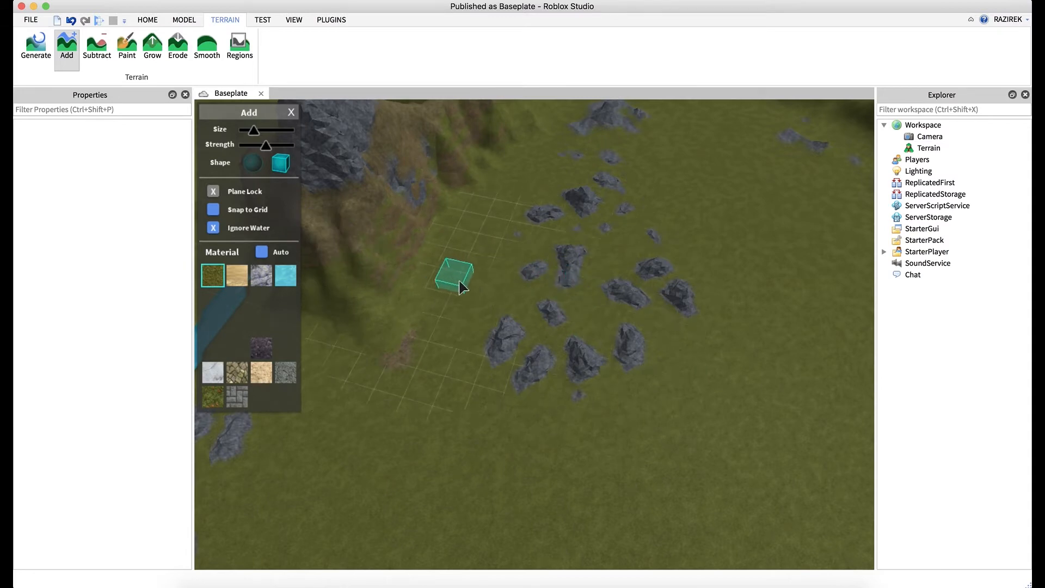
{"action": "right_click_drag", "start_coordinate": [581, 317], "coordinate": [581, 317]}
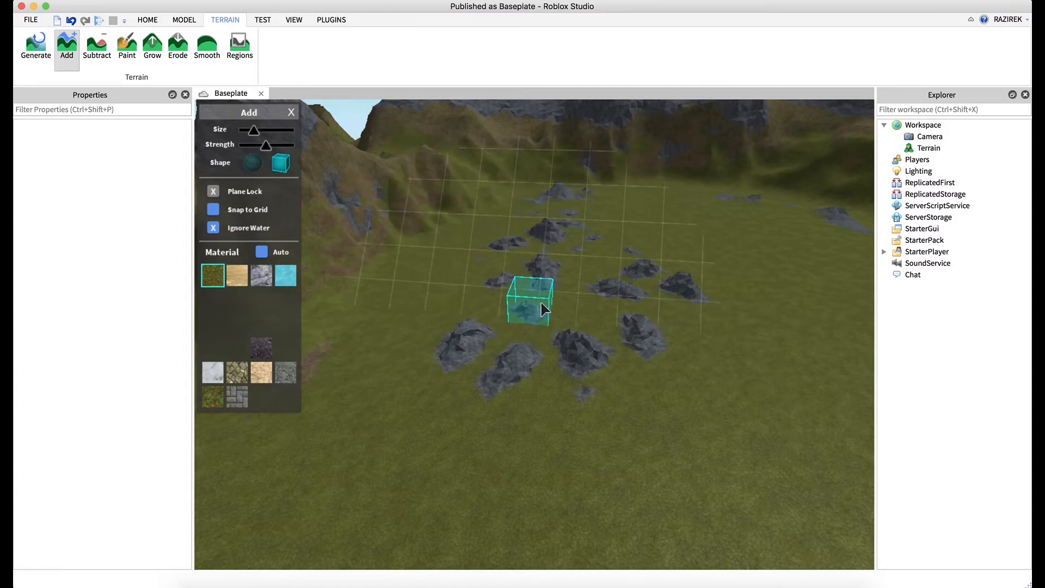
{"action": "mouse_move", "coordinate": [561, 304]}
{"action": "left_mouse_down"}
{"action": "mouse_move", "coordinate": [570, 308]}
{"action": "mouse_move", "coordinate": [581, 257]}
{"action": "mouse_move", "coordinate": [544, 263]}
{"action": "left_mouse_up"}
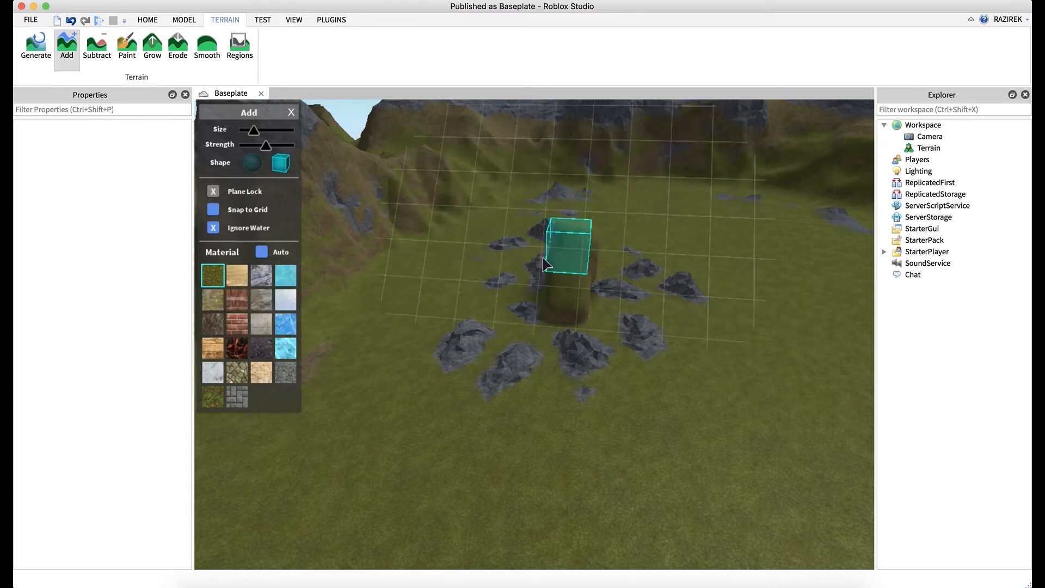
{"action": "mouse_move", "coordinate": [439, 297]}
{"action": "right_mouse_down"}
{"action": "mouse_move", "coordinate": [443, 315]}
{"action": "mouse_move", "coordinate": [513, 297]}
{"action": "mouse_move", "coordinate": [516, 286]}
{"action": "mouse_move", "coordinate": [541, 327]}
{"action": "right_mouse_up"}
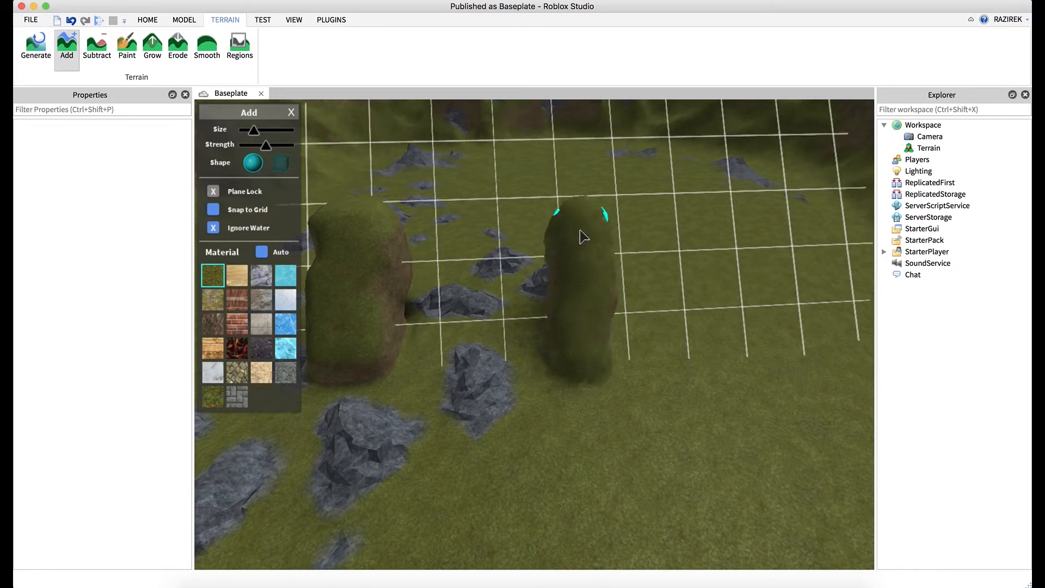
{"action": "mouse_move", "coordinate": [584, 237]}
{"action": "left_mouse_down"}
{"action": "mouse_move", "coordinate": [595, 243]}
{"action": "mouse_move", "coordinate": [571, 263]}
{"action": "left_mouse_up"}
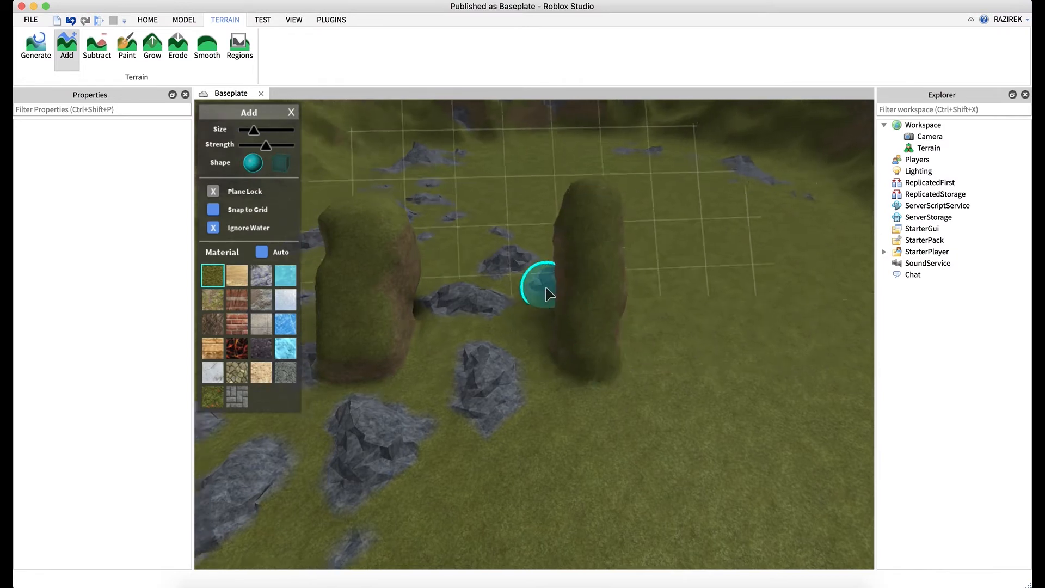
Examine the two added grass columns, the rivers and the surrounding plain from different angles.
{"action": "key", "text": "a"}
{"action": "key", "text": "d"}
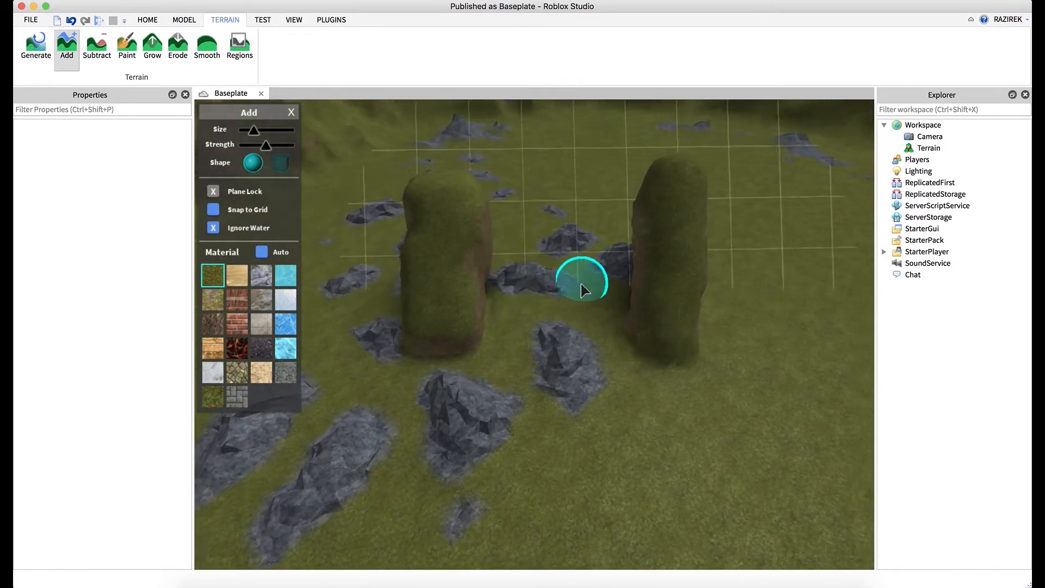
{"action": "right_click_drag", "start_coordinate": [583, 292], "coordinate": [583, 290]}
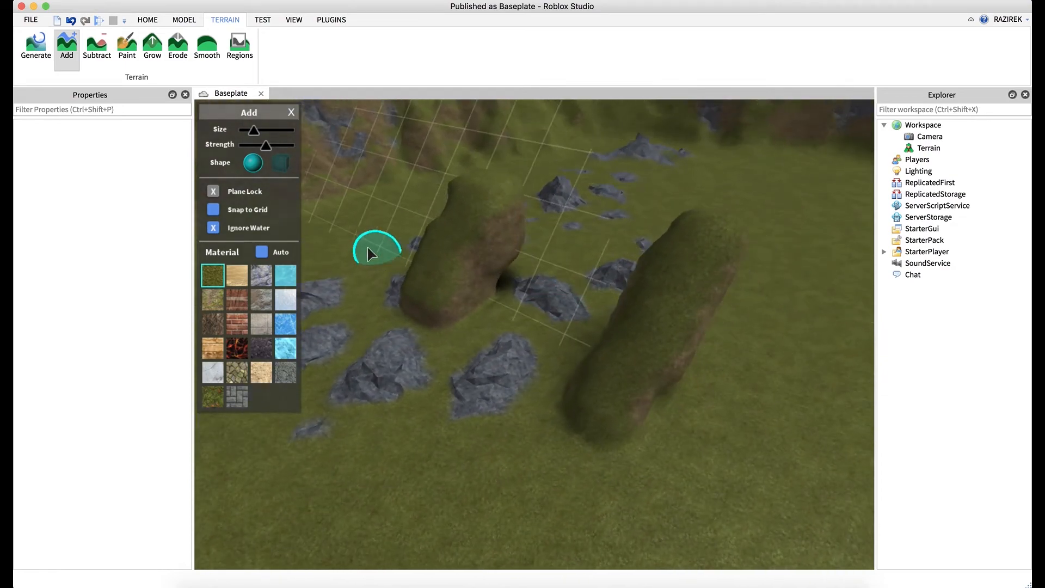
{"action": "right_click_drag", "start_coordinate": [368, 254], "coordinate": [261, 228]}
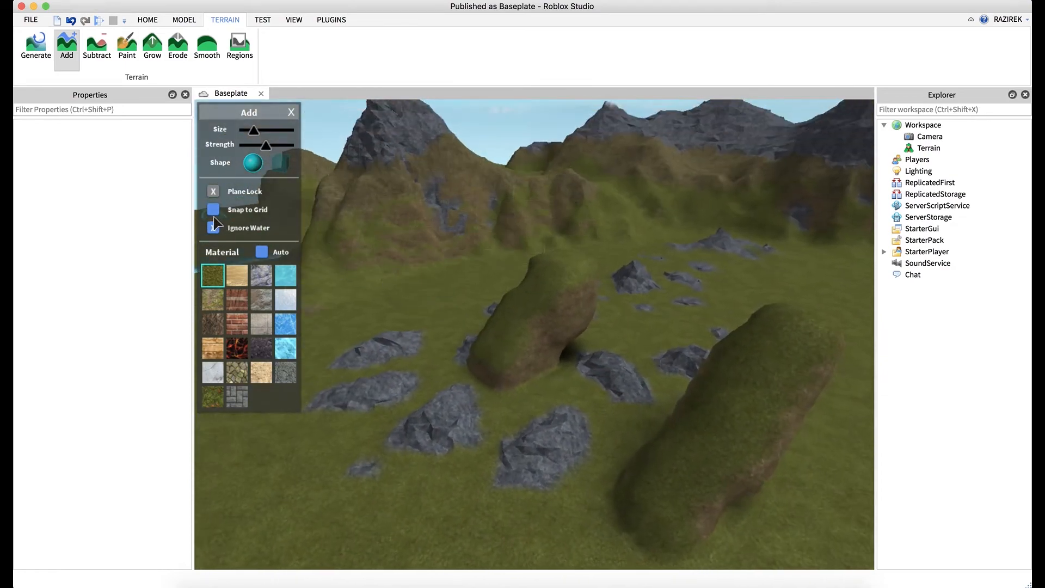
{"action": "mouse_move", "coordinate": [490, 327]}
{"action": "right_mouse_down"}
{"action": "mouse_move", "coordinate": [458, 332]}
{"action": "mouse_move", "coordinate": [458, 245]}
{"action": "right_mouse_up"}
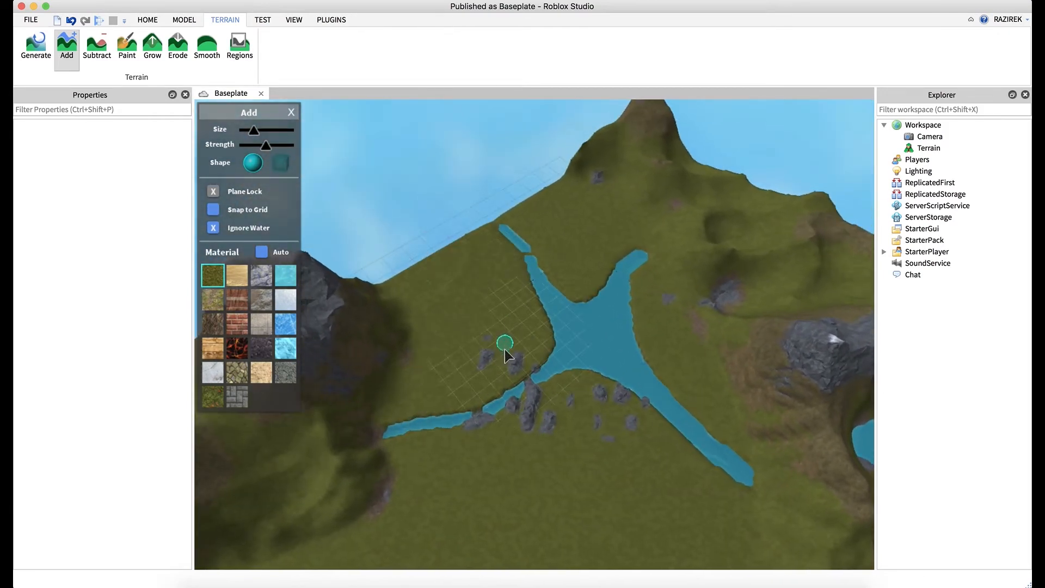
{"action": "mouse_move", "coordinate": [504, 350]}
{"action": "right_mouse_down"}
{"action": "mouse_move", "coordinate": [544, 399]}
{"action": "mouse_move", "coordinate": [537, 378]}
{"action": "right_mouse_up"}
{"action": "scroll", "coordinate": [523, 381], "scroll_direction": "up", "scroll_amount": 5}
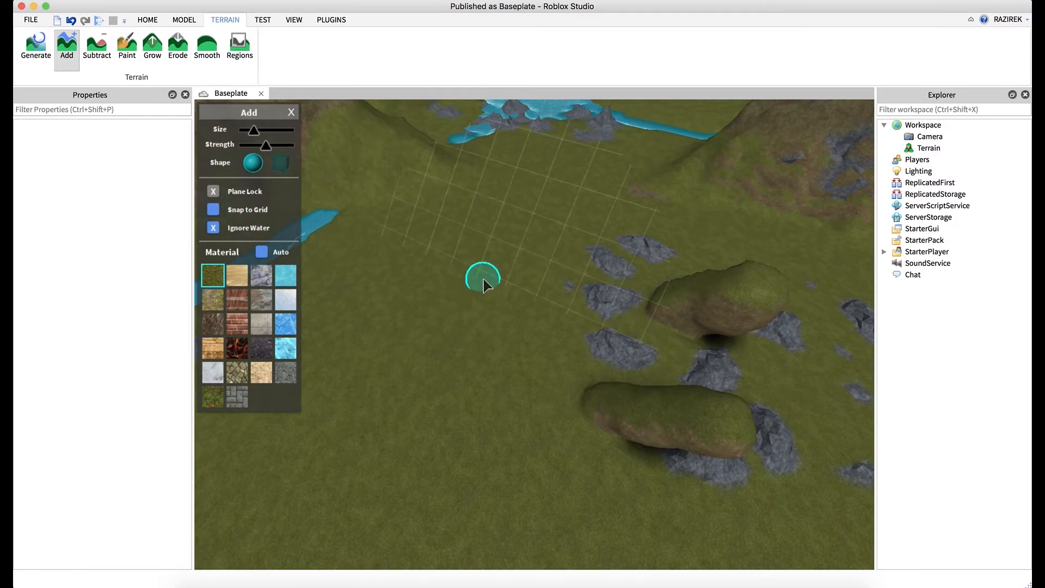
{"action": "right_click_drag", "start_coordinate": [483, 280], "coordinate": [482, 280]}
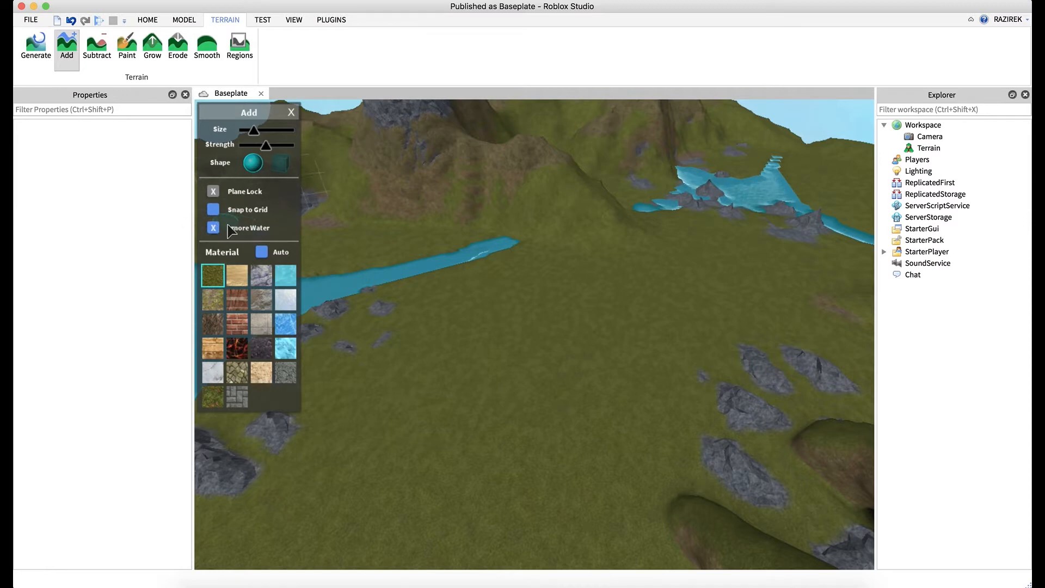
Choose Sand as the material for the terrain Add brush.
{"action": "right_click_drag", "start_coordinate": [467, 322], "coordinate": [467, 322]}
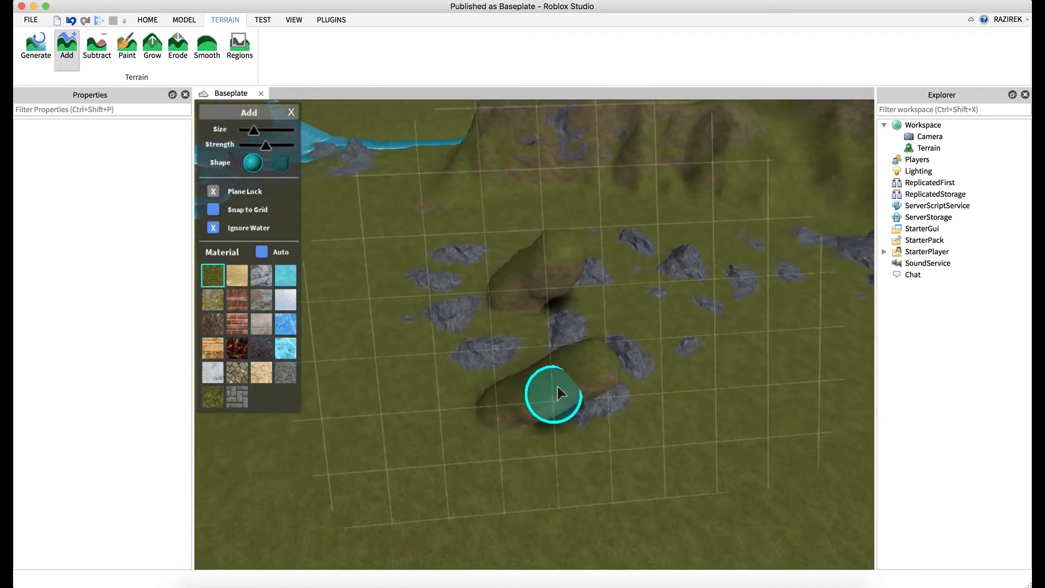
{"action": "right_click_drag", "start_coordinate": [497, 378], "coordinate": [482, 378]}
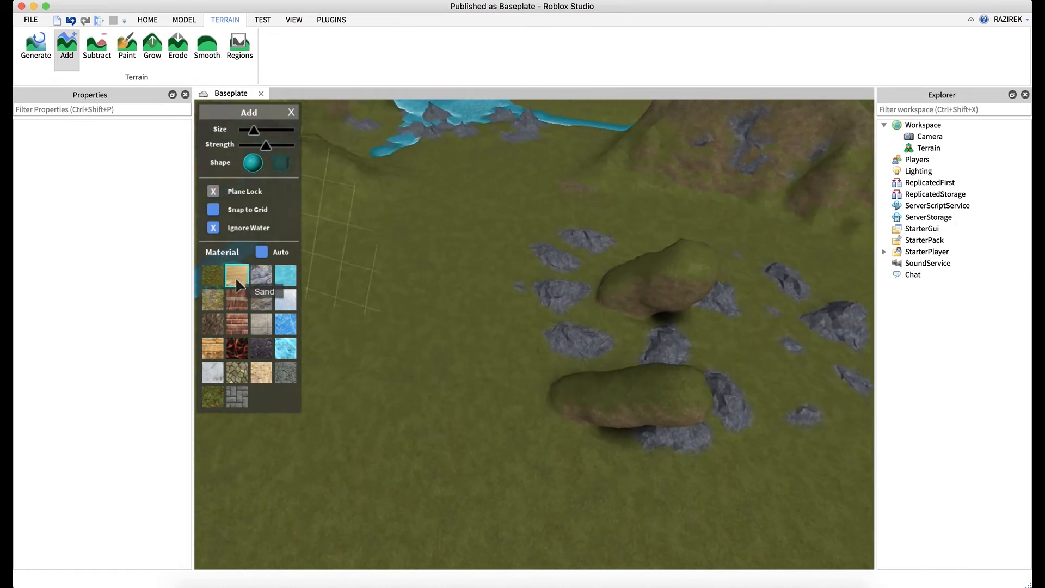
Add a sand mound on the plain beside the rocks, and a rock mound behind it.
{"action": "mouse_move", "coordinate": [422, 349]}
{"action": "left_mouse_down"}
{"action": "mouse_move", "coordinate": [425, 330]}
{"action": "mouse_move", "coordinate": [439, 329]}
{"action": "left_mouse_up"}
{"action": "left_click", "coordinate": [261, 275]}
{"action": "left_click_drag", "start_coordinate": [430, 253], "coordinate": [427, 240]}
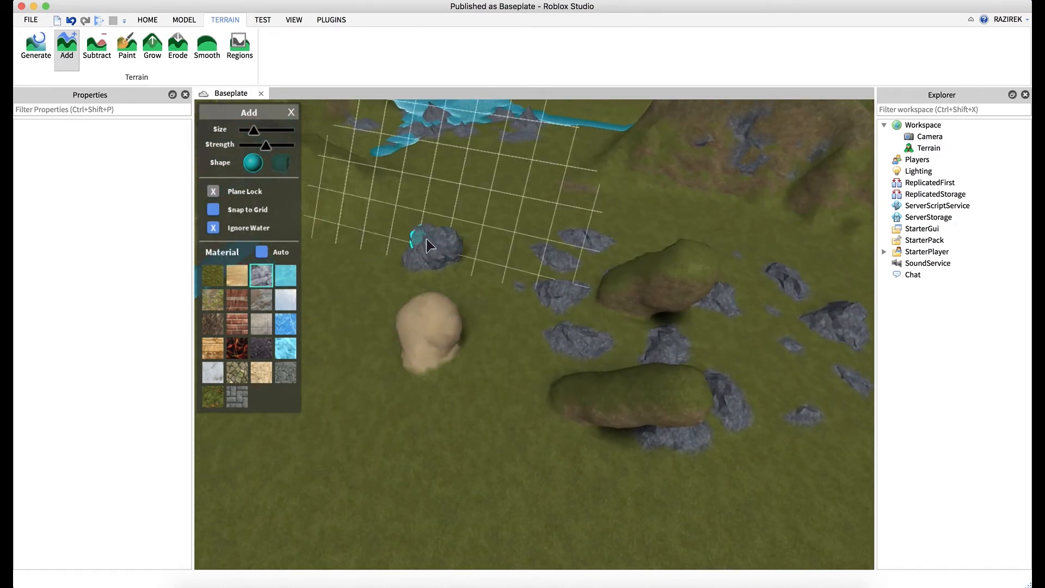
Add a small mound of water near the sand mound, and switch the Add brush to automatic material.
{"action": "right_click_drag", "start_coordinate": [380, 340], "coordinate": [381, 336]}
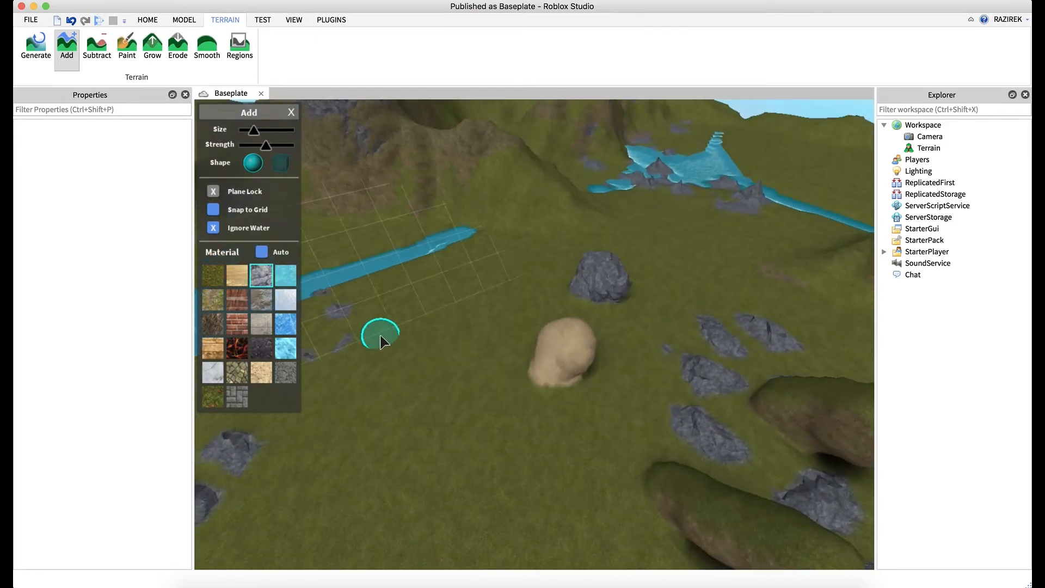
{"action": "left_click", "coordinate": [284, 275]}
{"action": "left_click_drag", "start_coordinate": [414, 360], "coordinate": [426, 368]}
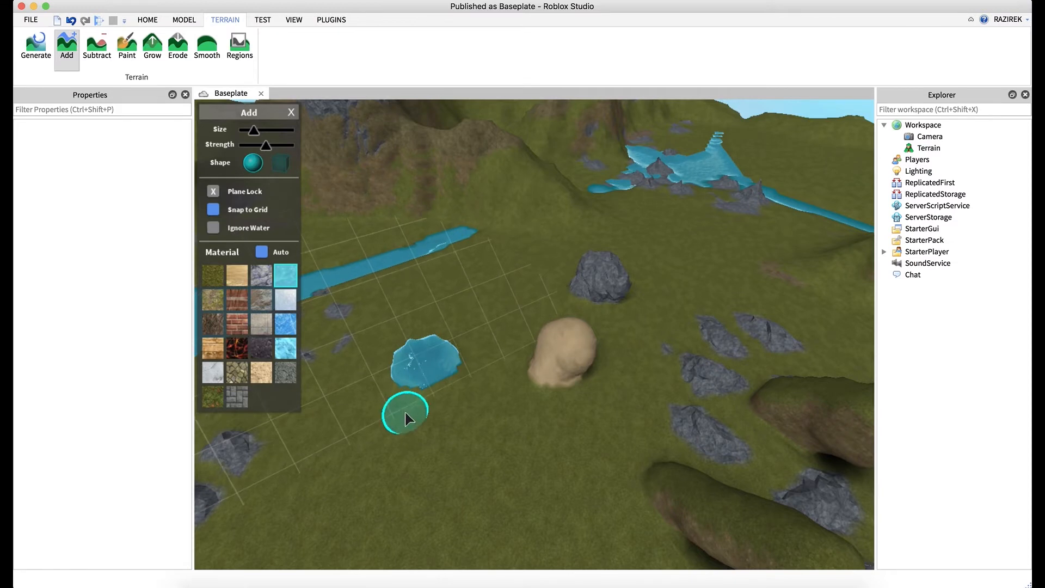
{"action": "left_click", "coordinate": [262, 252]}
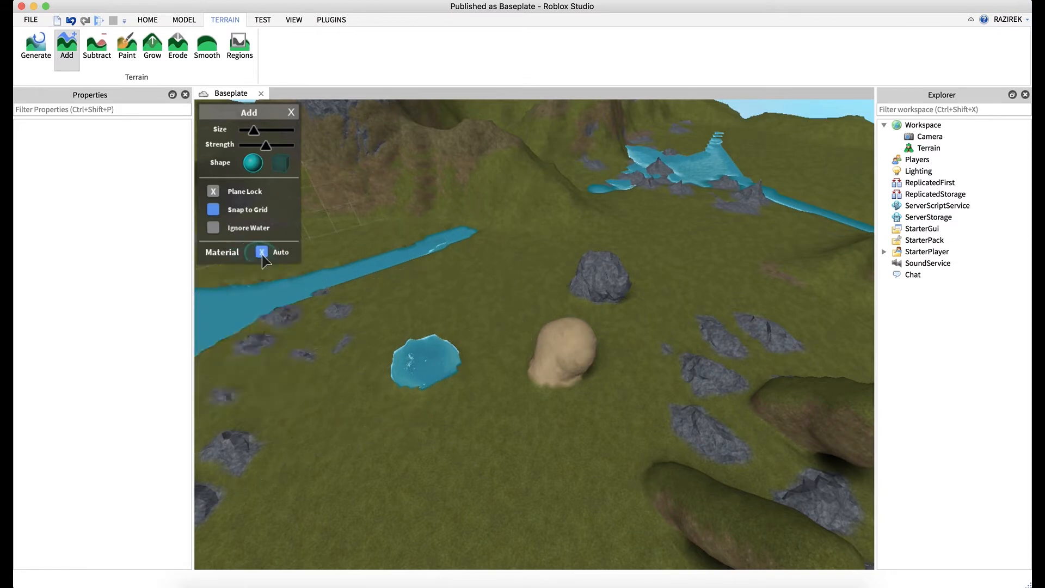
Try adding tall columns with automatic material in front of the snowy mountains, and undo them.
{"action": "right_click_drag", "start_coordinate": [372, 294], "coordinate": [415, 313]}
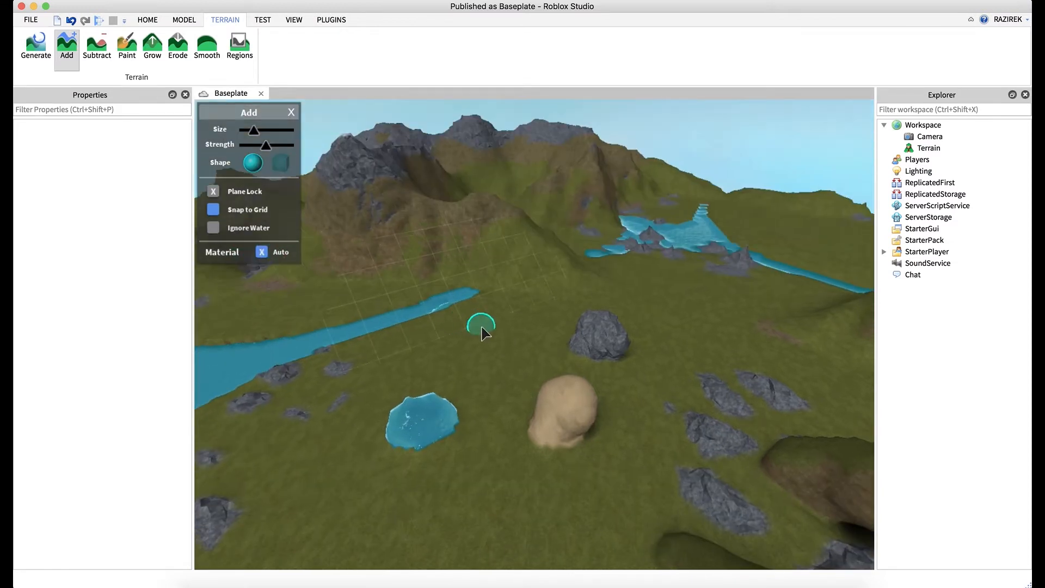
{"action": "right_click_drag", "start_coordinate": [536, 263], "coordinate": [554, 271]}
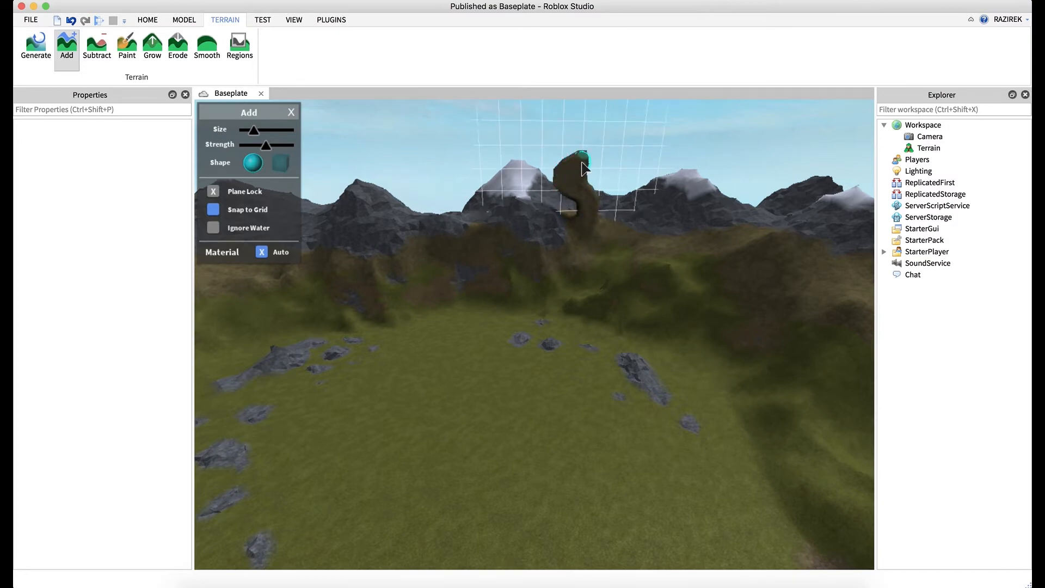
{"action": "key", "text": "super+z"}
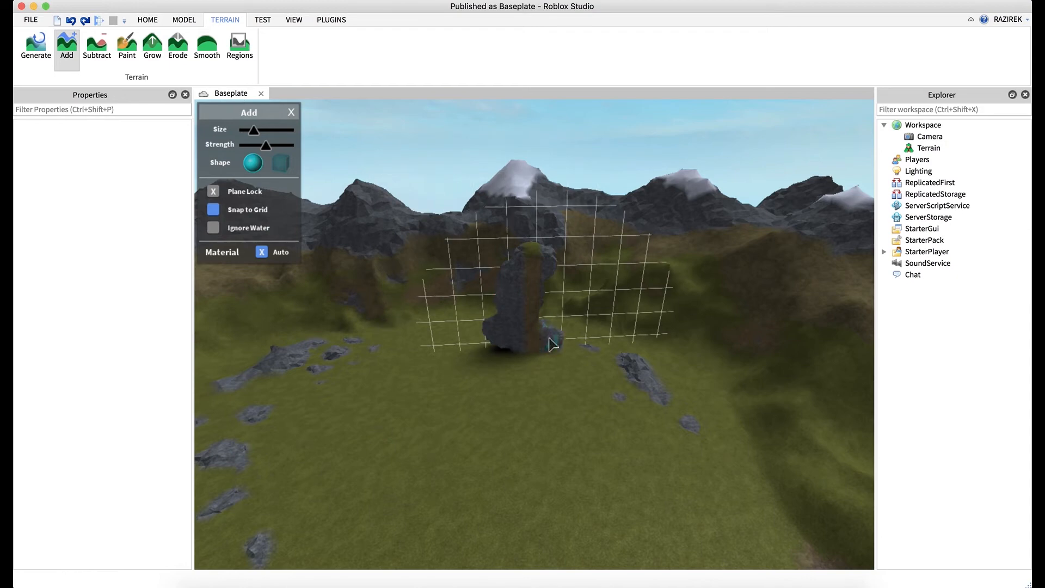
{"action": "left_click_drag", "start_coordinate": [551, 260], "coordinate": [551, 263]}
{"action": "right_click_drag", "start_coordinate": [558, 299], "coordinate": [497, 296]}
{"action": "key", "text": "super+z"}
Add grass ridges with automatic material across the rocks near the foot of the hills.
{"action": "scroll", "coordinate": [551, 304], "scroll_direction": "up", "scroll_amount": 5}
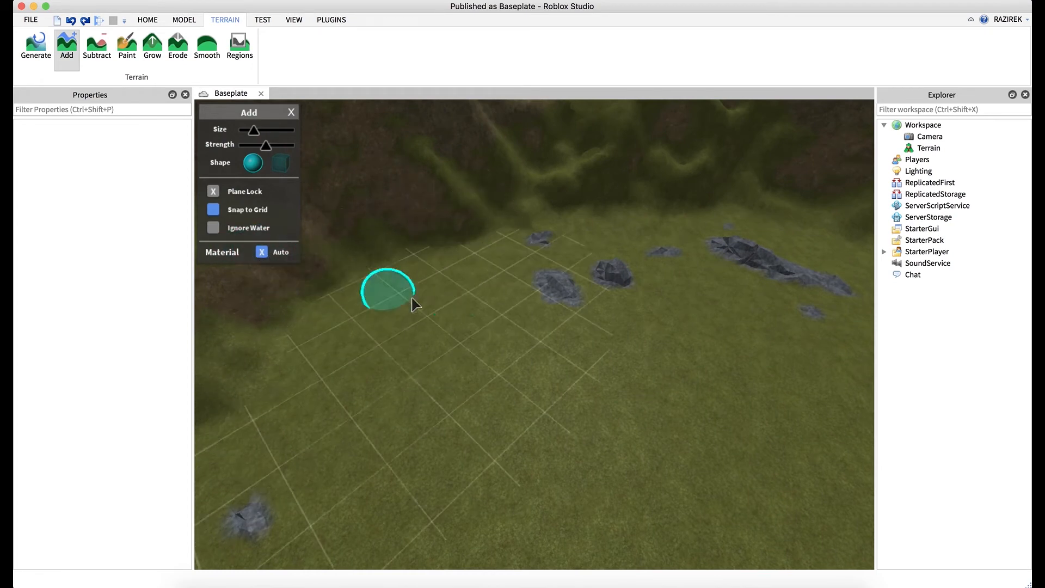
{"action": "mouse_move", "coordinate": [495, 317]}
{"action": "left_mouse_down"}
{"action": "mouse_move", "coordinate": [479, 310]}
{"action": "mouse_move", "coordinate": [477, 225]}
{"action": "left_mouse_up"}
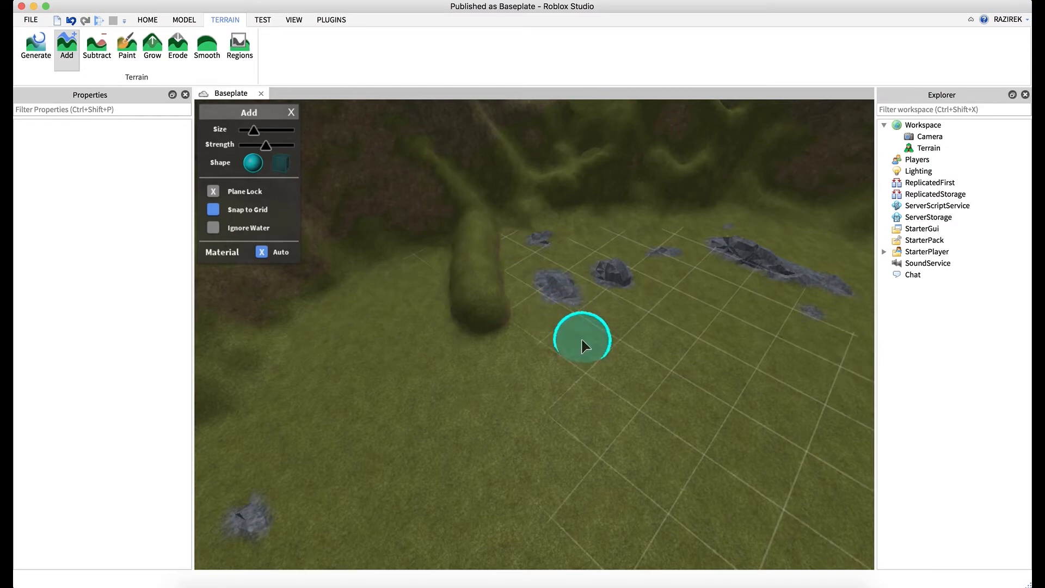
{"action": "left_click_drag", "start_coordinate": [583, 343], "coordinate": [550, 283]}
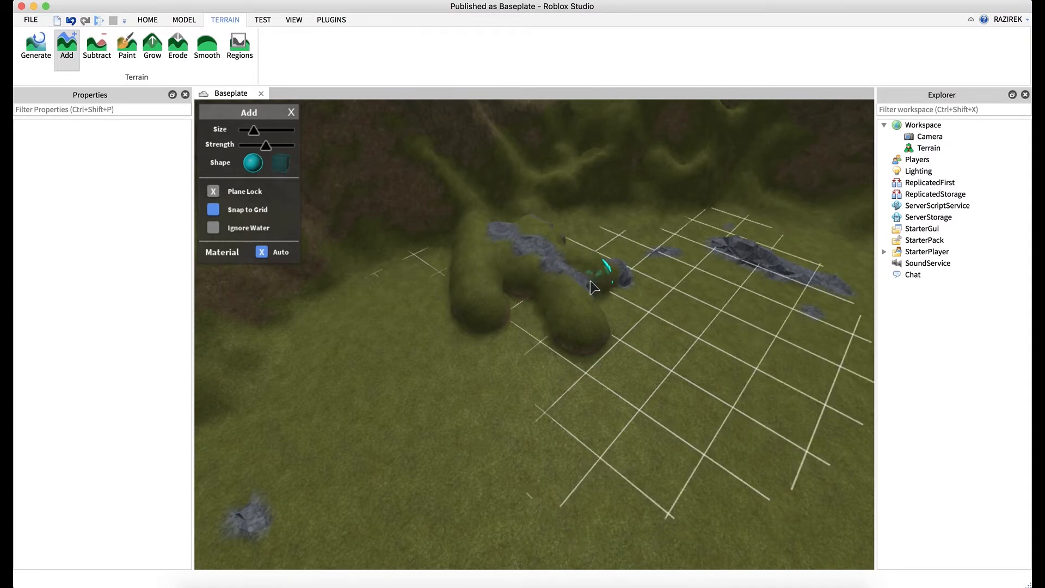
{"action": "left_click_drag", "start_coordinate": [612, 319], "coordinate": [661, 331]}
Add a tall column with automatic material at the foot of the hills, near the new ridges.
{"action": "right_click_drag", "start_coordinate": [694, 336], "coordinate": [690, 341]}
{"action": "scroll", "coordinate": [690, 346], "scroll_direction": "up", "scroll_amount": 10}
{"action": "key", "text": "s"}
{"action": "mouse_move", "coordinate": [603, 418]}
{"action": "left_mouse_down"}
{"action": "mouse_move", "coordinate": [603, 436]}
{"action": "mouse_move", "coordinate": [611, 325]}
{"action": "mouse_move", "coordinate": [622, 401]}
{"action": "left_mouse_up"}
{"action": "key", "text": "d"}
{"action": "right_click_drag", "start_coordinate": [620, 396], "coordinate": [620, 396]}
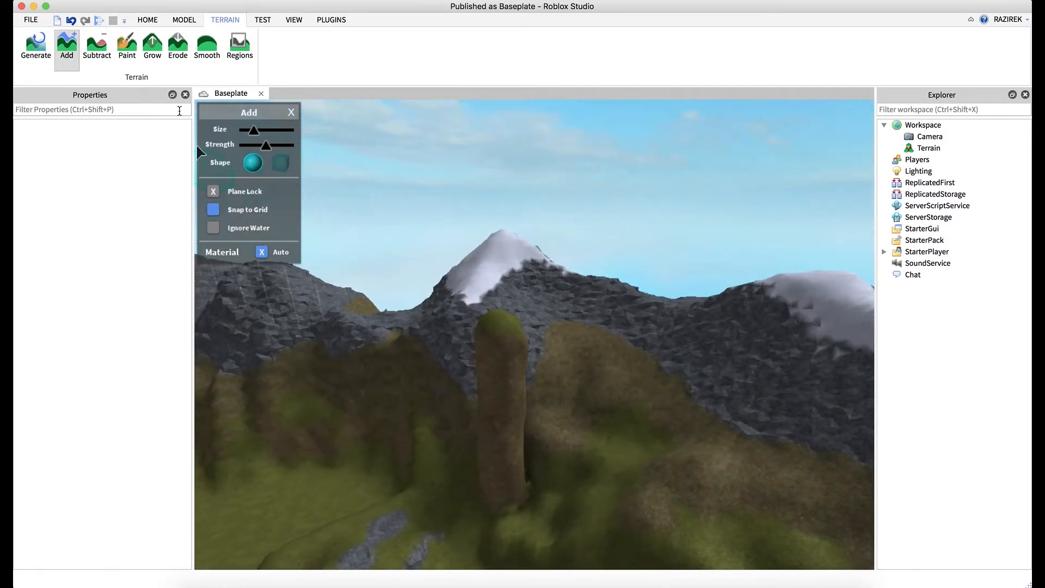
Turn off automatic material, and carve into the added columns with the spherical Subtract brush.
{"action": "left_click", "coordinate": [262, 253]}
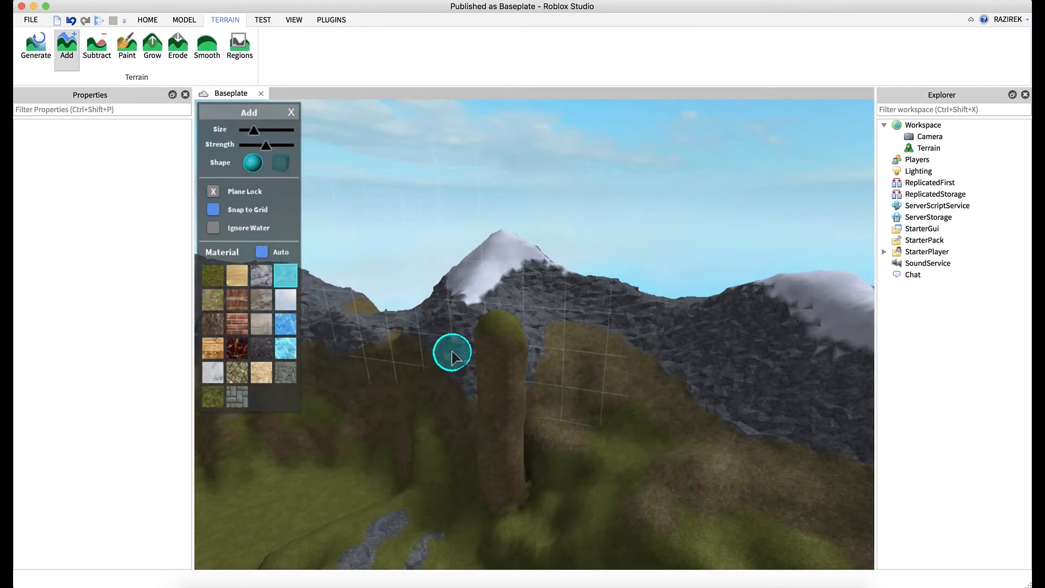
{"action": "right_click_drag", "start_coordinate": [379, 283], "coordinate": [379, 283]}
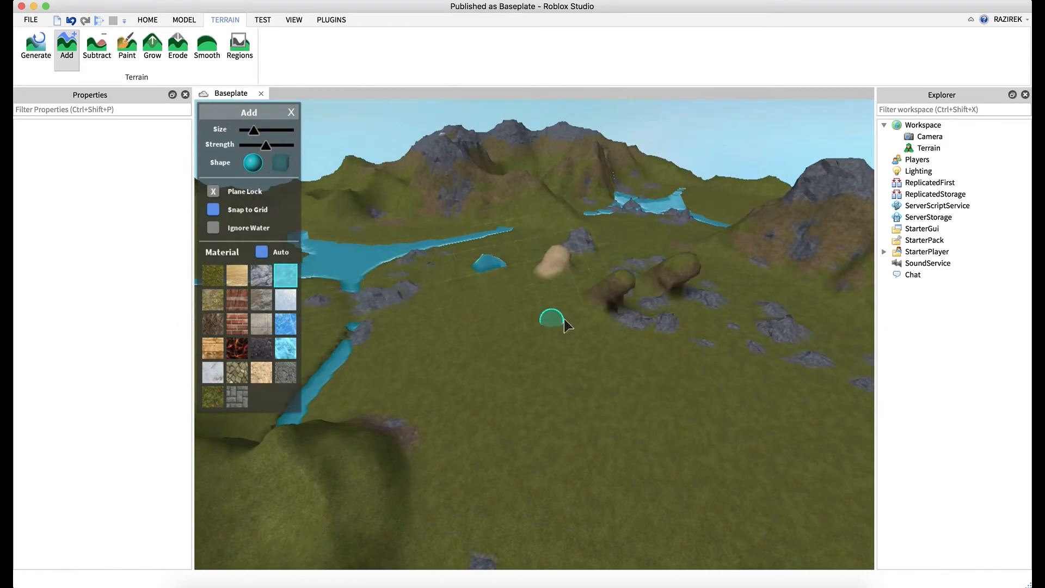
{"action": "left_click", "coordinate": [98, 52]}
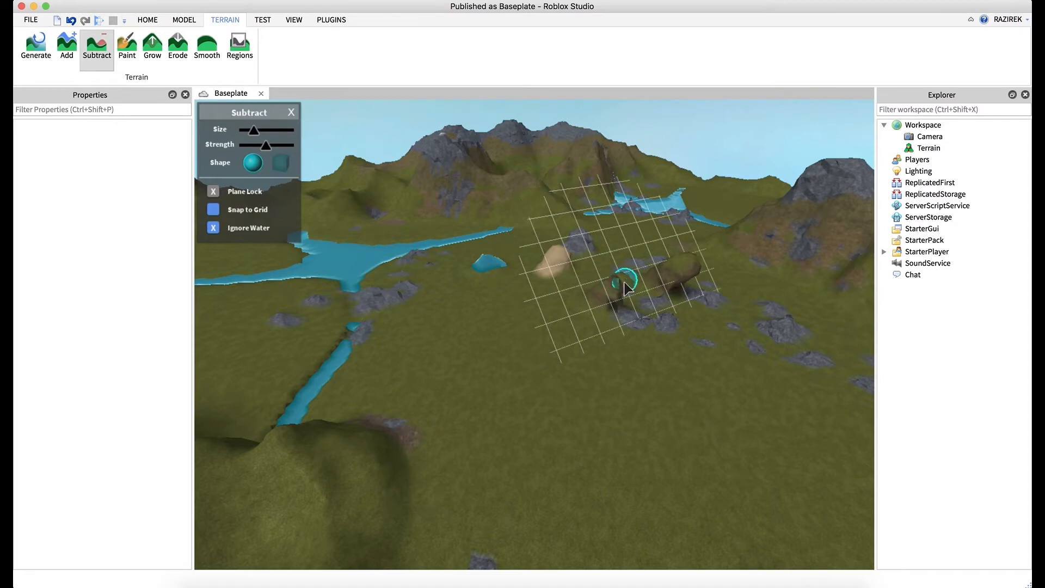
{"action": "right_click_drag", "start_coordinate": [664, 308], "coordinate": [665, 310]}
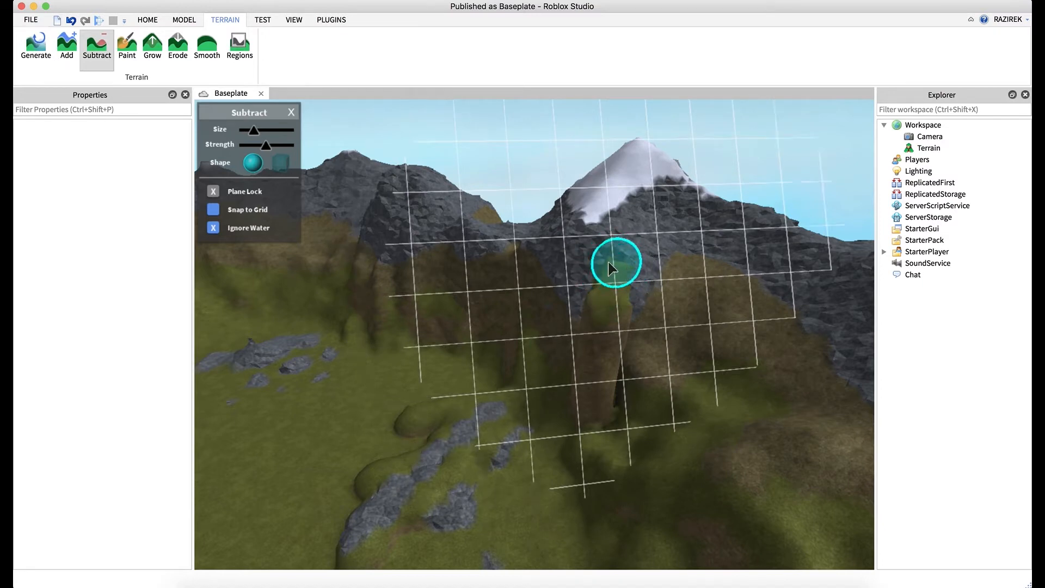
Paint the snowcap of the mountain peak with Cracked Lava, ignoring water.
{"action": "left_click", "coordinate": [127, 48]}
{"action": "right_click_drag", "start_coordinate": [480, 340], "coordinate": [483, 336]}
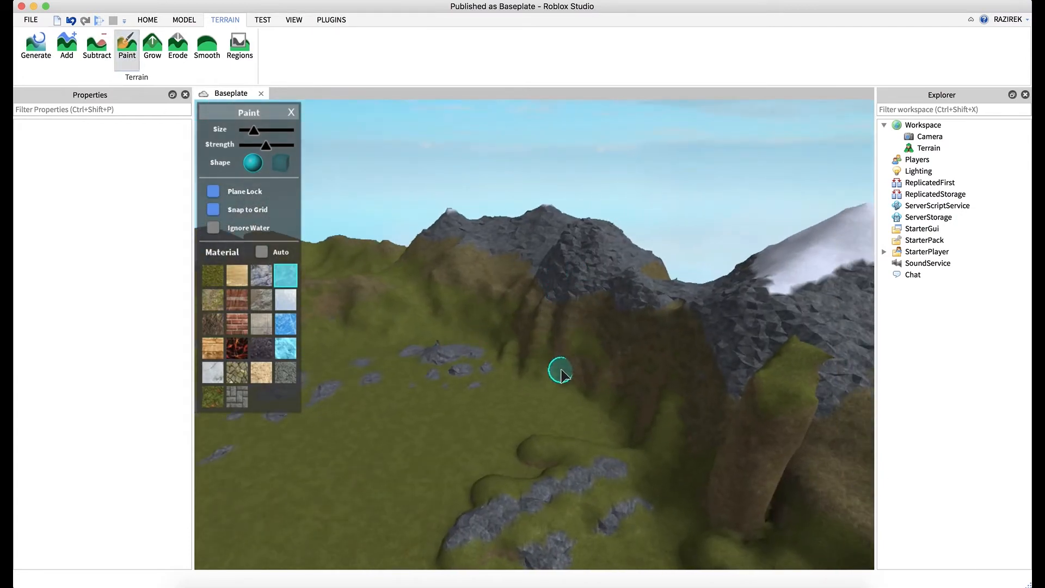
{"action": "right_click_drag", "start_coordinate": [561, 376], "coordinate": [600, 337]}
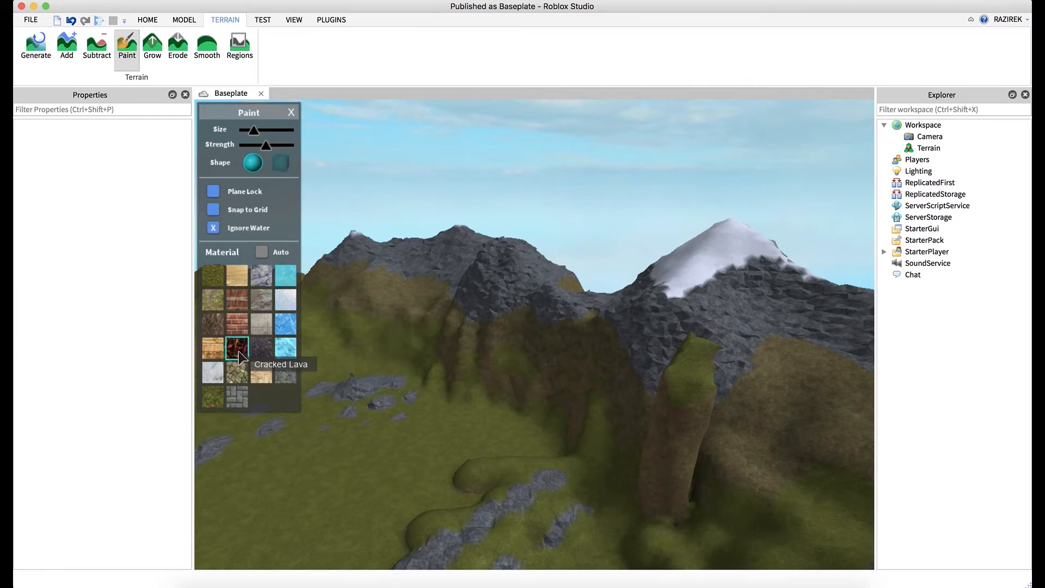
{"action": "key", "text": "w"}
{"action": "right_click_drag", "start_coordinate": [648, 323], "coordinate": [647, 325]}
{"action": "key", "text": "w"}
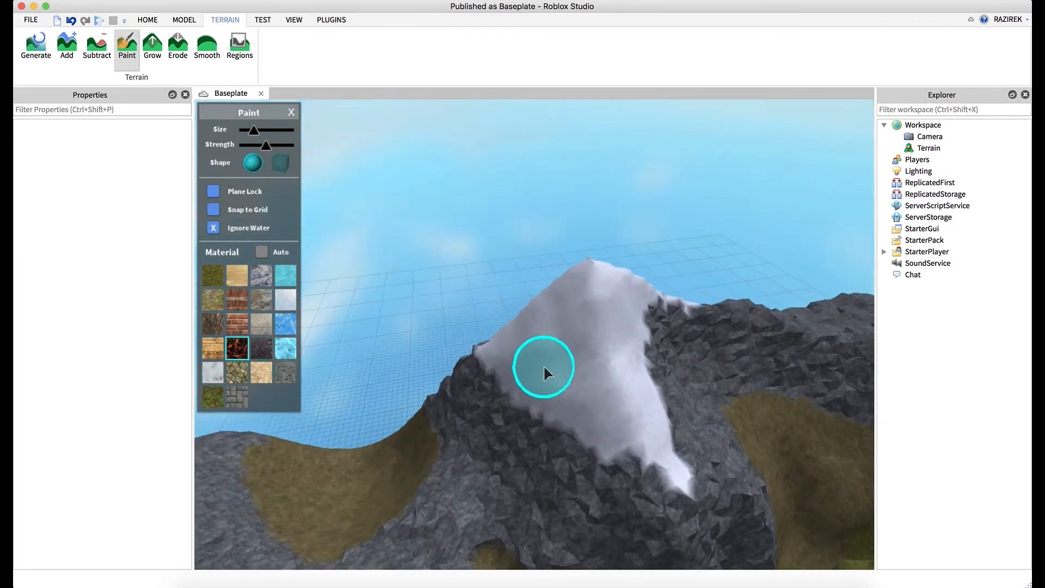
{"action": "mouse_move", "coordinate": [552, 384]}
{"action": "left_mouse_down"}
{"action": "mouse_move", "coordinate": [637, 427]}
{"action": "mouse_move", "coordinate": [652, 422]}
{"action": "mouse_move", "coordinate": [678, 465]}
{"action": "mouse_move", "coordinate": [623, 325]}
{"action": "mouse_move", "coordinate": [654, 301]}
{"action": "mouse_move", "coordinate": [636, 306]}
{"action": "mouse_move", "coordinate": [688, 301]}
{"action": "mouse_move", "coordinate": [587, 279]}
{"action": "mouse_move", "coordinate": [538, 337]}
{"action": "mouse_move", "coordinate": [499, 356]}
{"action": "mouse_move", "coordinate": [505, 373]}
{"action": "left_mouse_up"}
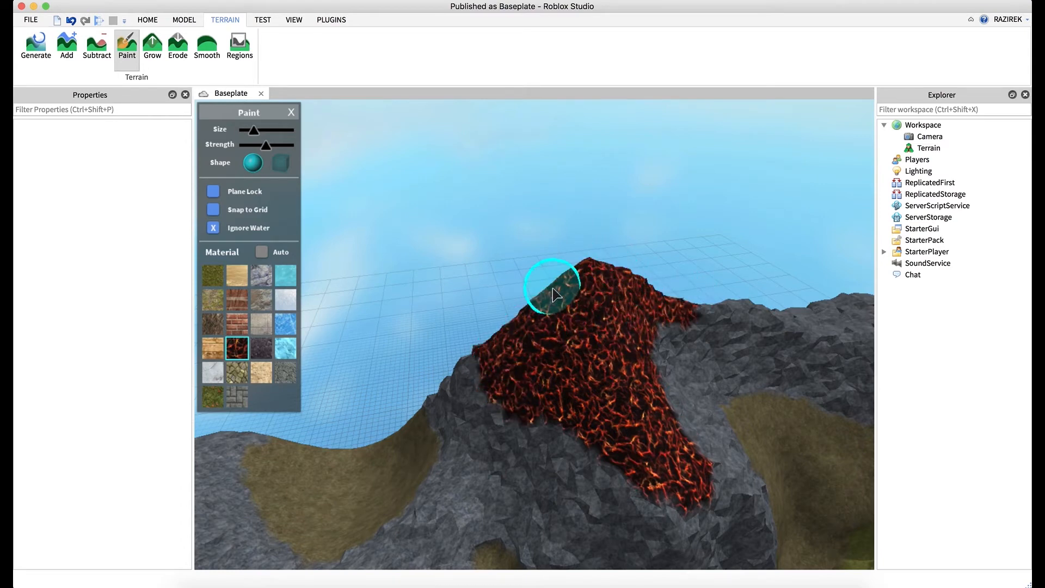
Paint a Cracked Lava stream from the peak down the mountainside toward the plain, and close the Paint tool.
{"action": "mouse_move", "coordinate": [550, 285]}
{"action": "right_mouse_down"}
{"action": "mouse_move", "coordinate": [548, 327]}
{"action": "mouse_move", "coordinate": [583, 345]}
{"action": "mouse_move", "coordinate": [571, 328]}
{"action": "mouse_move", "coordinate": [580, 341]}
{"action": "mouse_move", "coordinate": [541, 354]}
{"action": "mouse_move", "coordinate": [516, 344]}
{"action": "right_mouse_up"}
{"action": "mouse_move", "coordinate": [516, 344]}
{"action": "left_mouse_down"}
{"action": "mouse_move", "coordinate": [546, 361]}
{"action": "mouse_move", "coordinate": [721, 535]}
{"action": "left_mouse_up"}
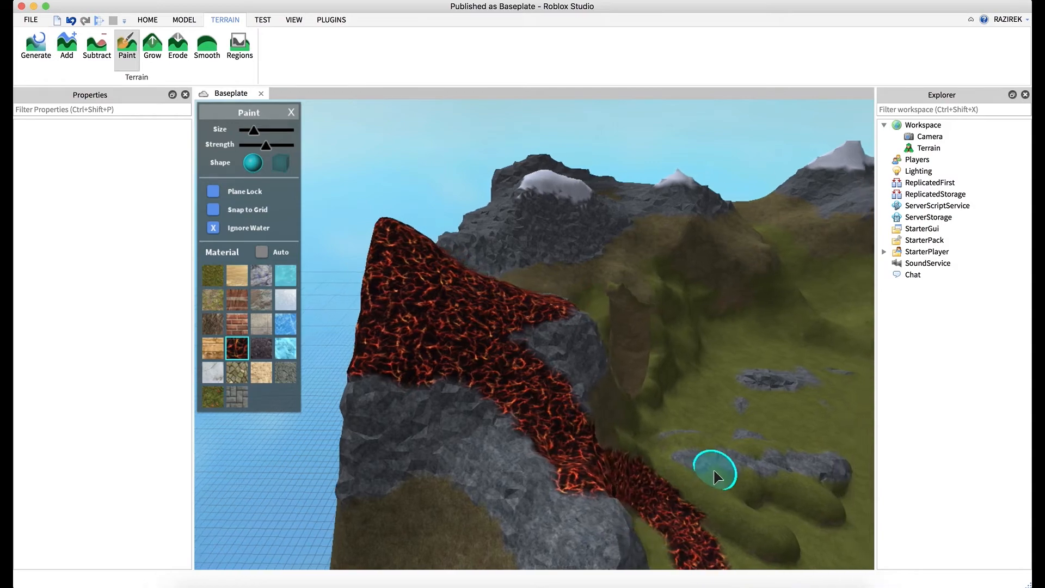
{"action": "right_click_drag", "start_coordinate": [712, 472], "coordinate": [715, 470]}
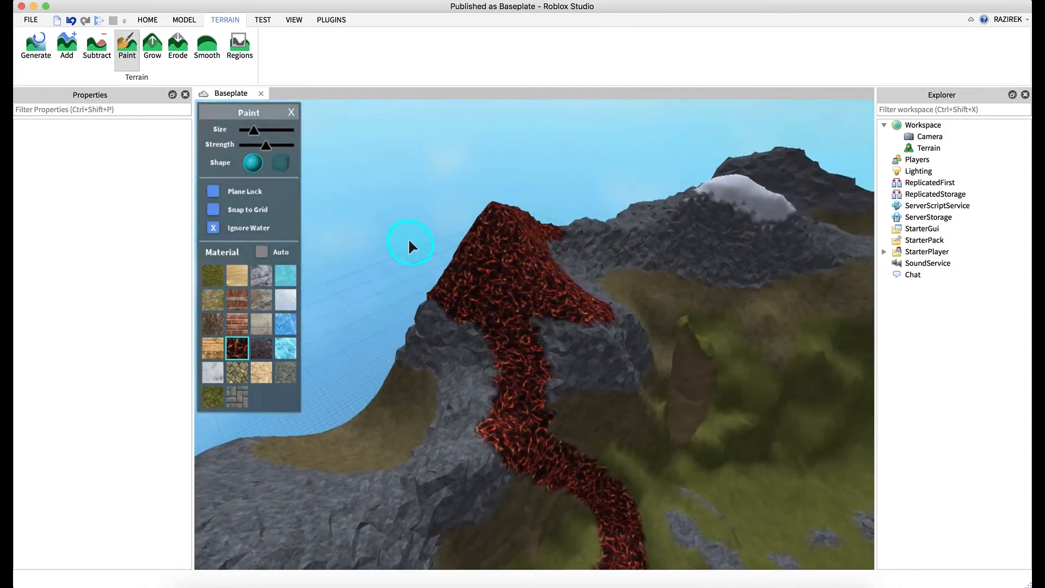
{"action": "left_click", "coordinate": [291, 113]}
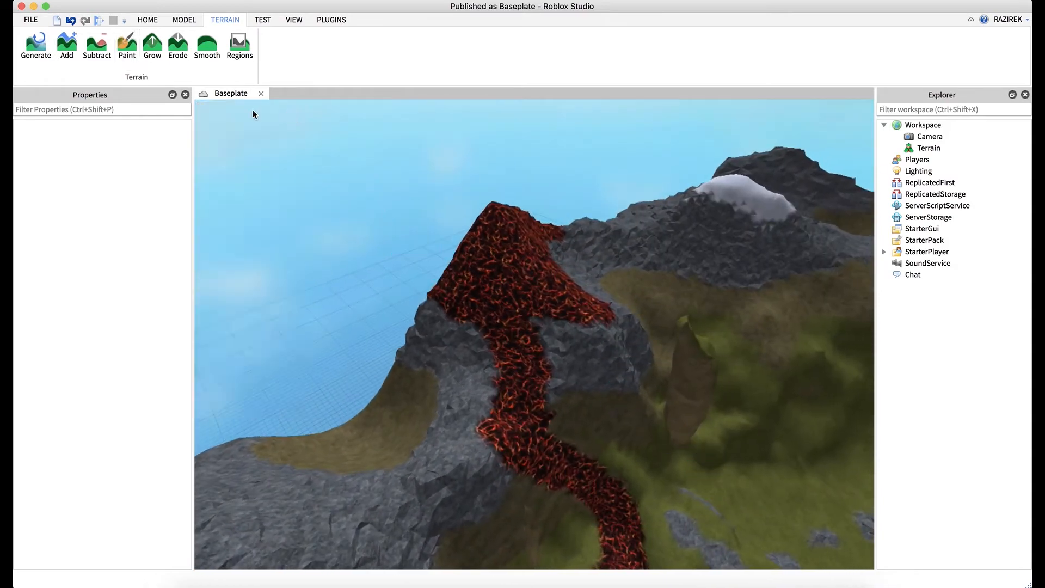
Grow a tall grass mound and a smaller one beside it on the plain with the Grow tool.
{"action": "left_click", "coordinate": [154, 44]}
{"action": "right_click_drag", "start_coordinate": [443, 278], "coordinate": [442, 281]}
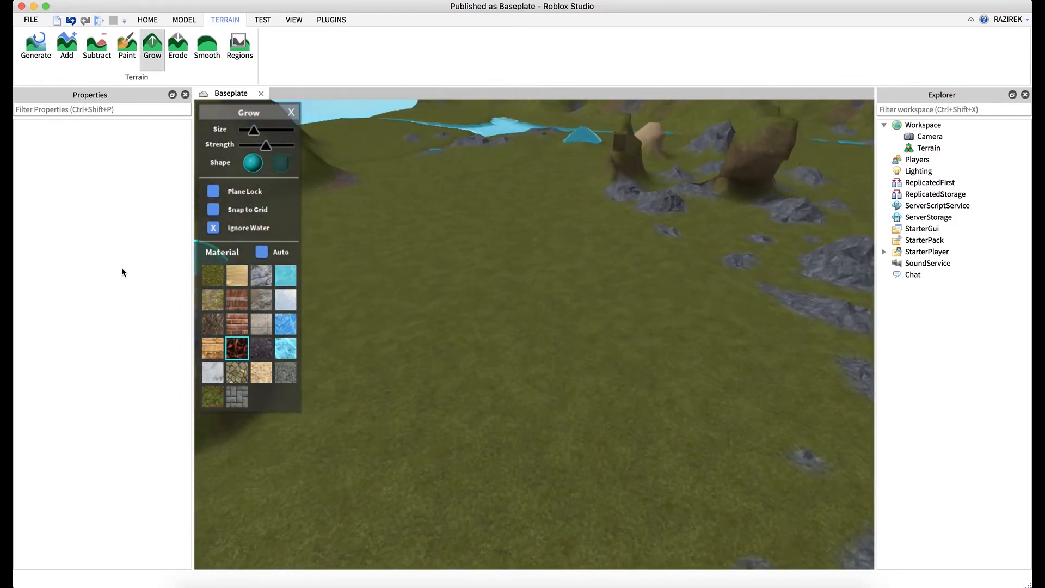
{"action": "left_click", "coordinate": [212, 276]}
{"action": "mouse_move", "coordinate": [509, 350]}
{"action": "left_mouse_down"}
{"action": "mouse_move", "coordinate": [528, 341]}
{"action": "mouse_move", "coordinate": [532, 297]}
{"action": "mouse_move", "coordinate": [599, 313]}
{"action": "left_mouse_up"}
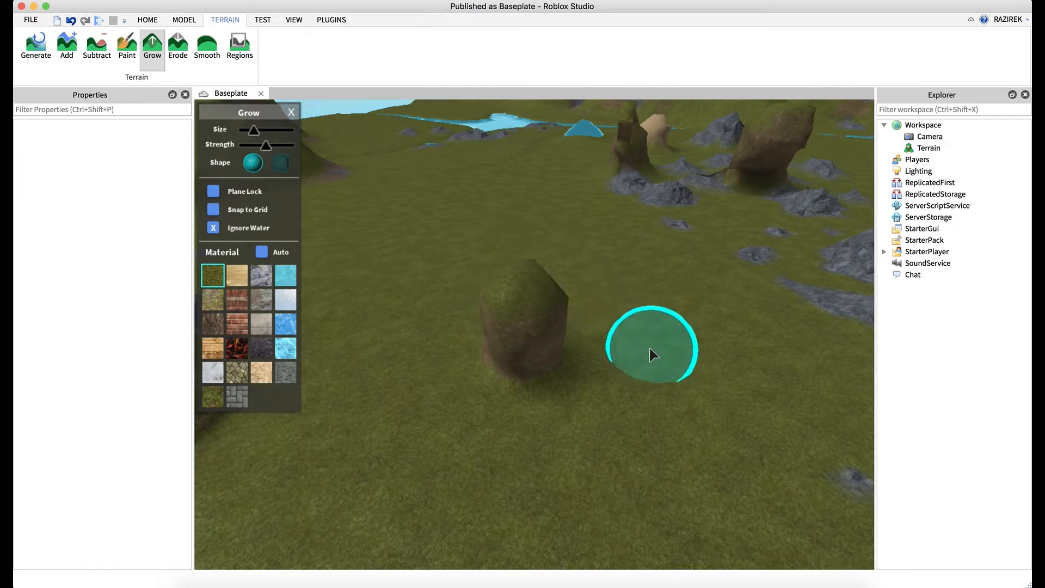
{"action": "mouse_move", "coordinate": [653, 354]}
{"action": "left_mouse_down"}
{"action": "mouse_move", "coordinate": [669, 310]}
{"action": "mouse_move", "coordinate": [667, 345]}
{"action": "mouse_move", "coordinate": [680, 316]}
{"action": "mouse_move", "coordinate": [700, 315]}
{"action": "left_mouse_up"}
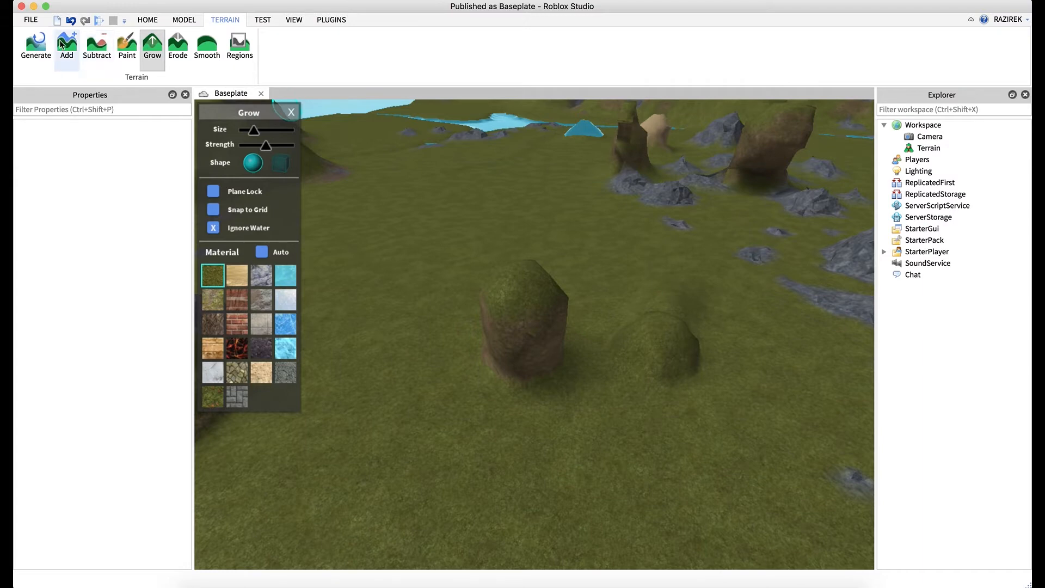
Erode the taller grown mound down into the ground, and subtract a pit next to it.
{"action": "left_click", "coordinate": [172, 60]}
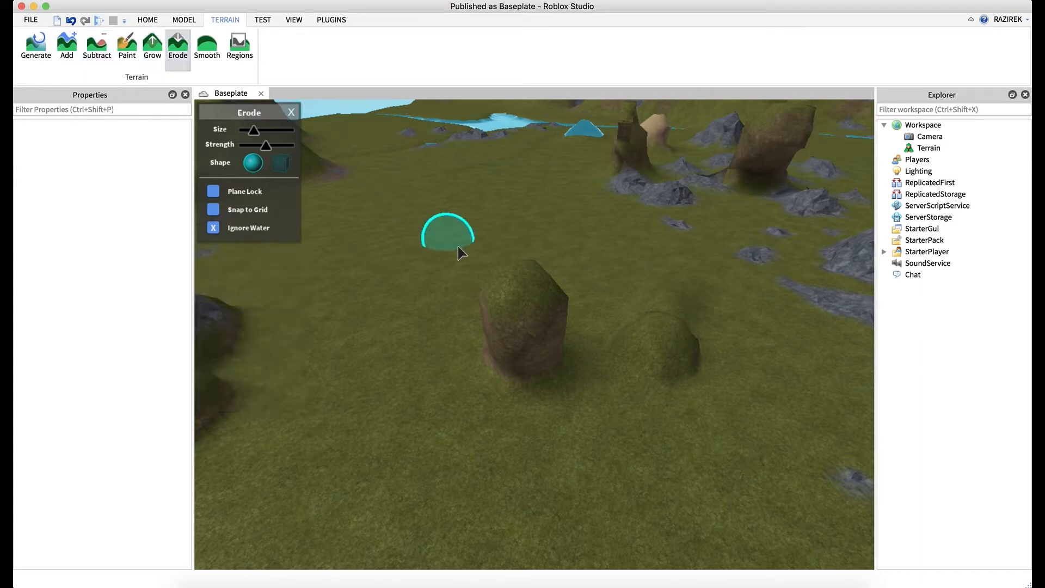
{"action": "mouse_move", "coordinate": [533, 290]}
{"action": "left_mouse_down"}
{"action": "mouse_move", "coordinate": [527, 355]}
{"action": "mouse_move", "coordinate": [560, 434]}
{"action": "left_mouse_up"}
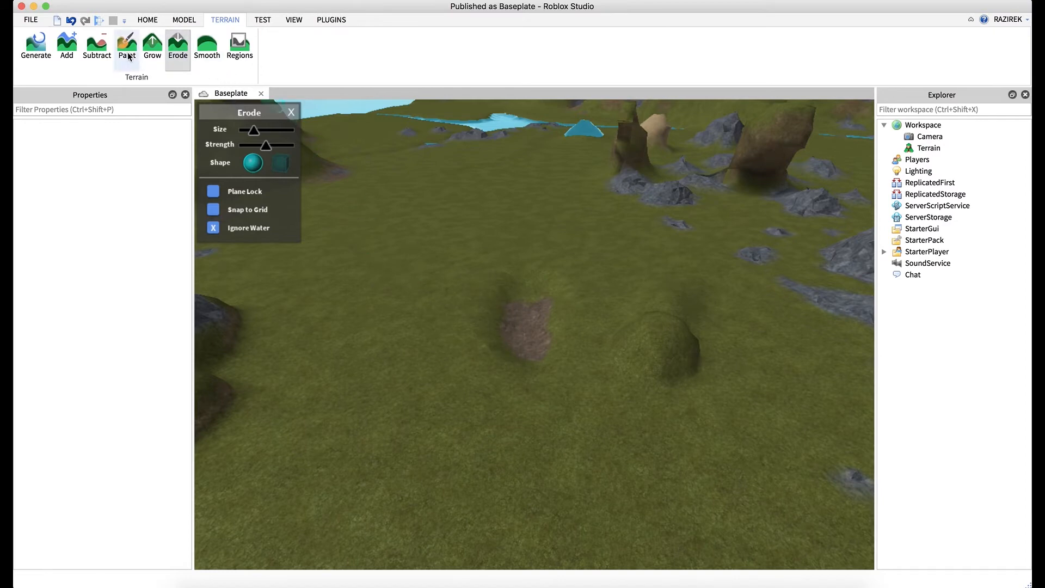
{"action": "left_click", "coordinate": [94, 50]}
{"action": "key", "text": "a"}
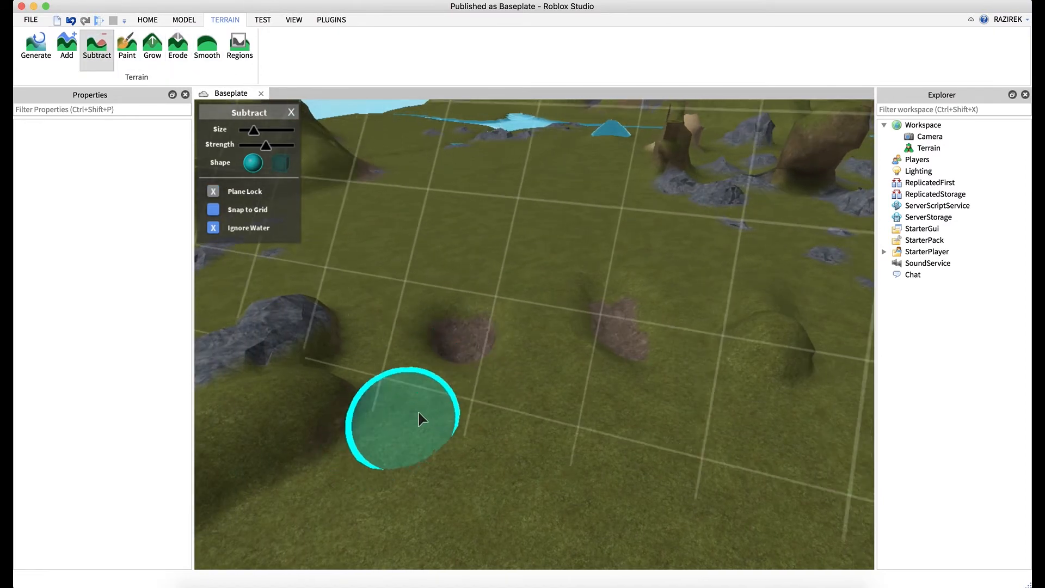
Erode more pits in the grass near the rocky ridge, and deepen the subtracted pit.
{"action": "left_click", "coordinate": [176, 48]}
{"action": "key", "text": "a"}
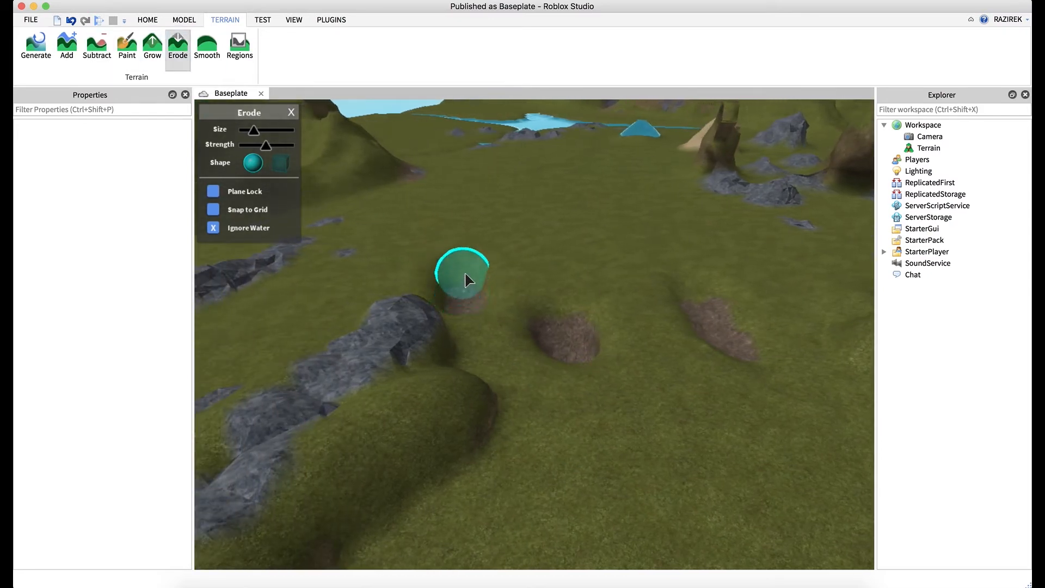
{"action": "scroll", "coordinate": [532, 240], "scroll_direction": "up", "scroll_amount": 5}
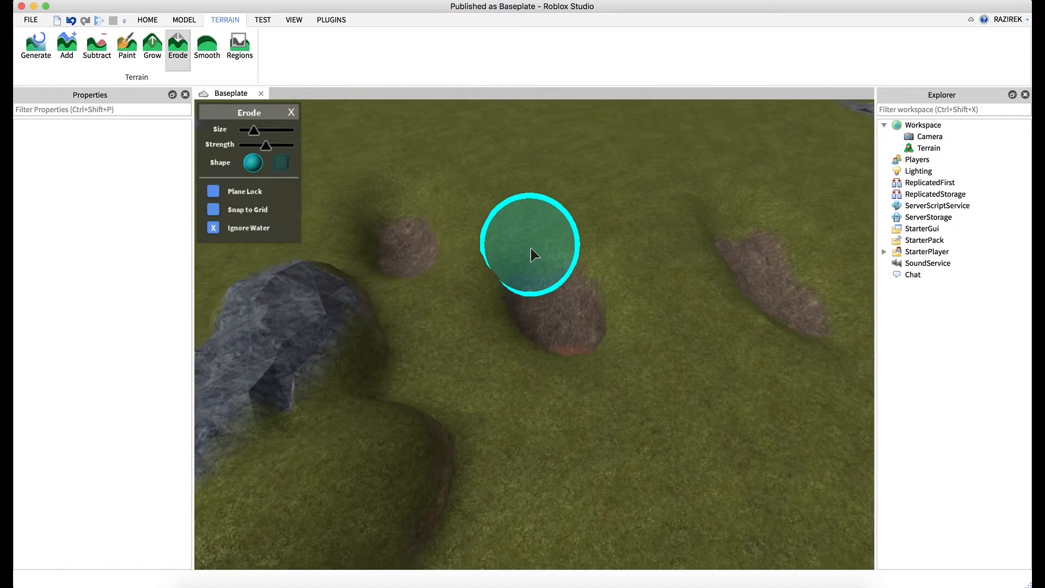
{"action": "scroll", "coordinate": [532, 252], "scroll_direction": "down", "scroll_amount": 5}
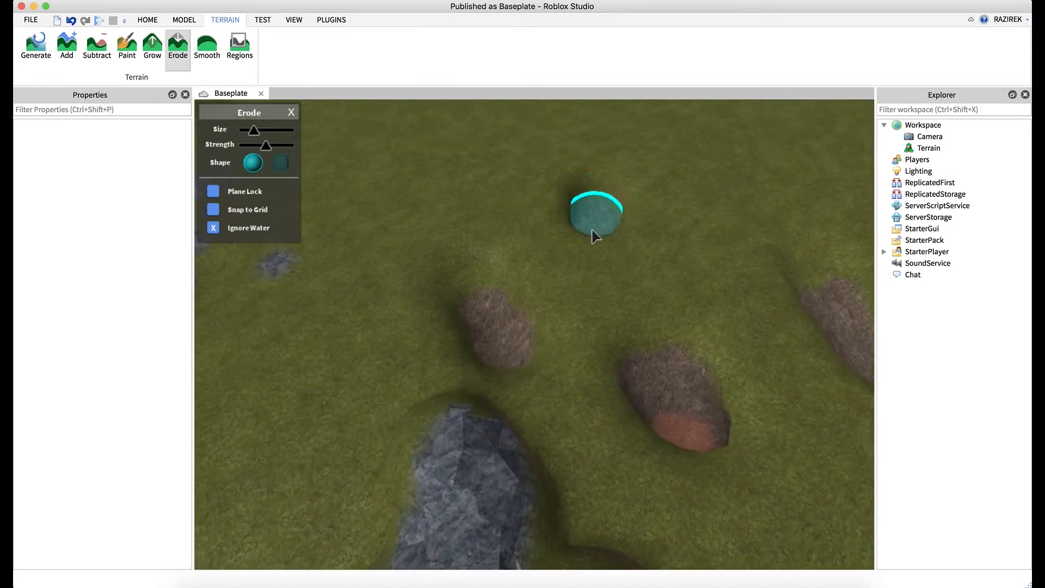
Smooth the eroded pits in the plain with the Smooth tool.
{"action": "mouse_move", "coordinate": [599, 310]}
{"action": "right_mouse_down"}
{"action": "mouse_move", "coordinate": [655, 299]}
{"action": "mouse_move", "coordinate": [599, 294]}
{"action": "right_mouse_up"}
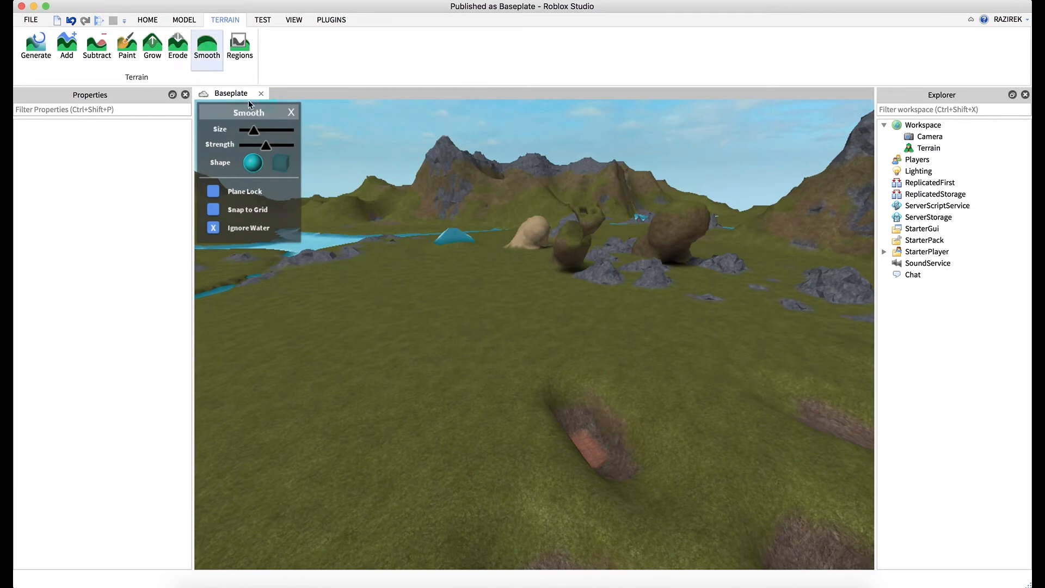
{"action": "mouse_move", "coordinate": [388, 313]}
{"action": "right_mouse_down"}
{"action": "mouse_move", "coordinate": [462, 355]}
{"action": "mouse_move", "coordinate": [506, 352]}
{"action": "right_mouse_up"}
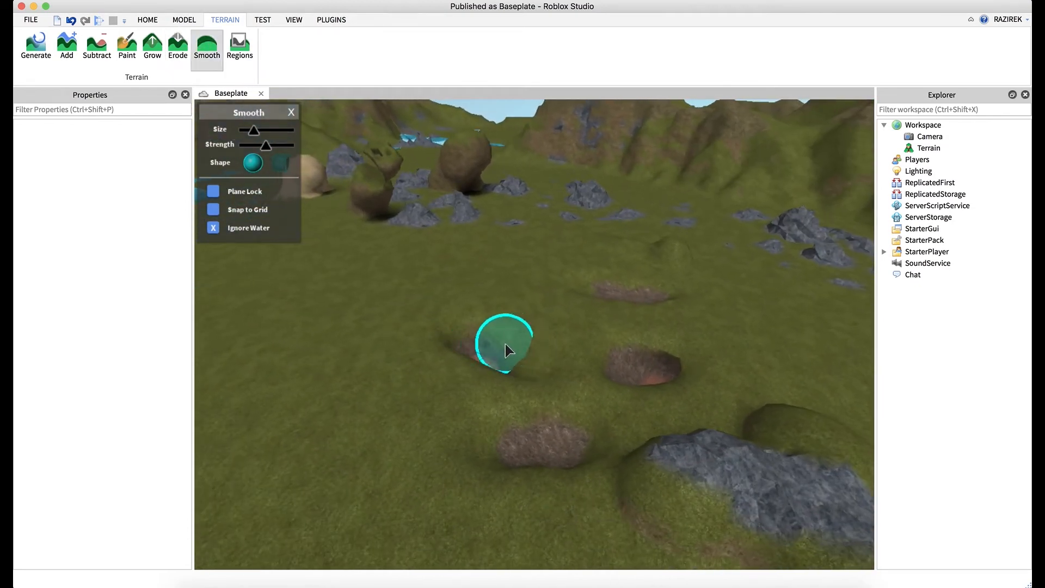
{"action": "mouse_move", "coordinate": [474, 350]}
{"action": "left_mouse_down"}
{"action": "mouse_move", "coordinate": [527, 364]}
{"action": "mouse_move", "coordinate": [517, 371]}
{"action": "mouse_move", "coordinate": [523, 450]}
{"action": "mouse_move", "coordinate": [590, 443]}
{"action": "mouse_move", "coordinate": [539, 451]}
{"action": "mouse_move", "coordinate": [551, 456]}
{"action": "mouse_move", "coordinate": [546, 439]}
{"action": "mouse_move", "coordinate": [499, 450]}
{"action": "mouse_move", "coordinate": [597, 425]}
{"action": "mouse_move", "coordinate": [498, 430]}
{"action": "mouse_move", "coordinate": [511, 364]}
{"action": "mouse_move", "coordinate": [485, 364]}
{"action": "mouse_move", "coordinate": [665, 364]}
{"action": "mouse_move", "coordinate": [651, 370]}
{"action": "mouse_move", "coordinate": [682, 388]}
{"action": "mouse_move", "coordinate": [632, 387]}
{"action": "mouse_move", "coordinate": [644, 385]}
{"action": "left_mouse_up"}
{"action": "key", "text": "w"}
{"action": "key", "text": "a"}
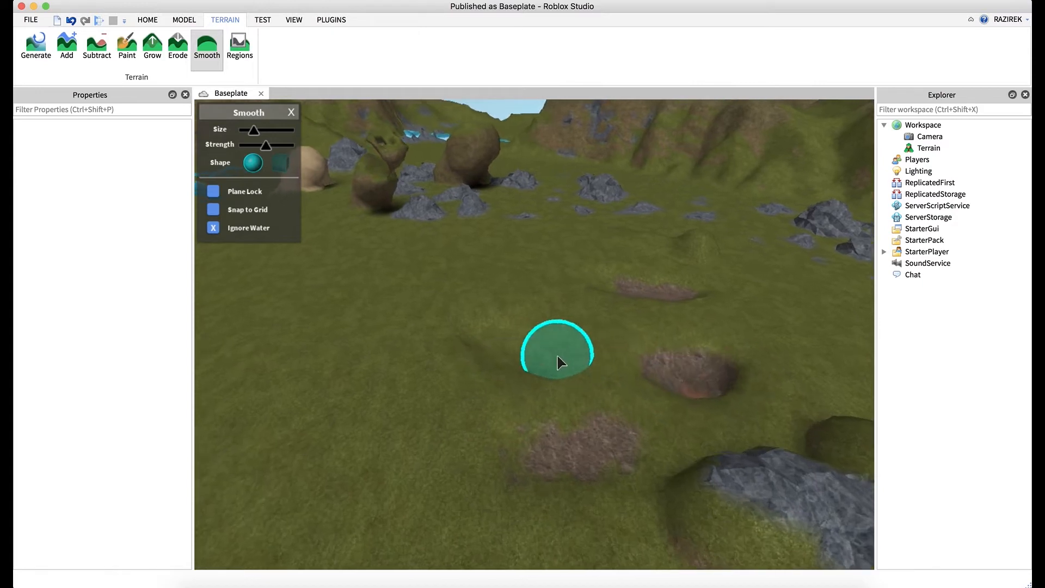
{"action": "right_click_drag", "start_coordinate": [558, 357], "coordinate": [558, 357]}
{"action": "key", "text": "a"}
{"action": "key", "text": "e"}
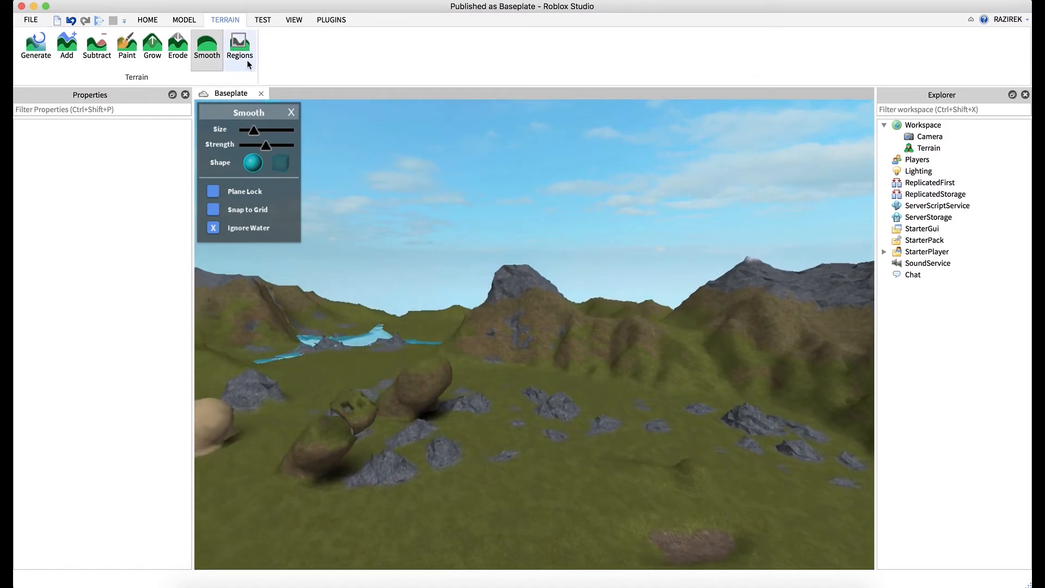
Select a rectangular terrain region on the open grass plain and extend it upward into a tall box.
{"action": "left_click", "coordinate": [243, 54]}
{"action": "right_click_drag", "start_coordinate": [492, 286], "coordinate": [491, 287]}
{"action": "left_click_drag", "start_coordinate": [461, 284], "coordinate": [719, 398]}
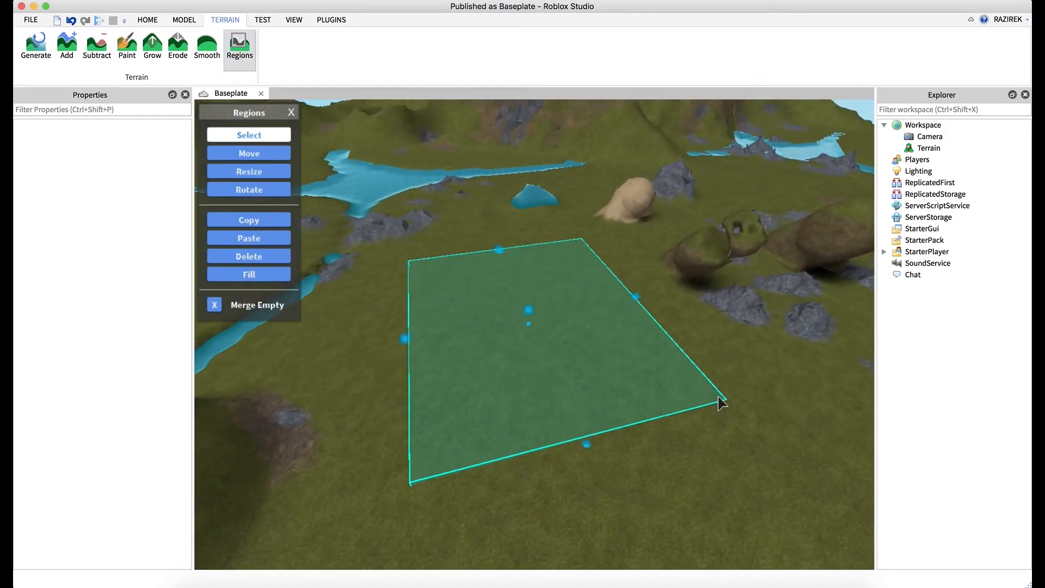
{"action": "right_click_drag", "start_coordinate": [566, 413], "coordinate": [566, 414]}
{"action": "key", "text": "a"}
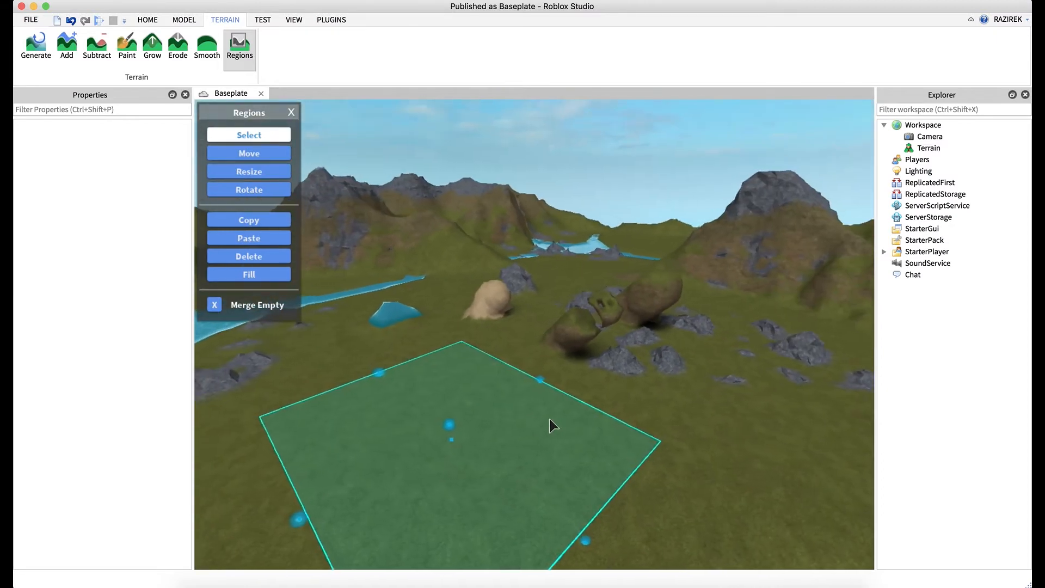
{"action": "left_click_drag", "start_coordinate": [470, 427], "coordinate": [466, 263]}
{"action": "left_click_drag", "start_coordinate": [471, 439], "coordinate": [467, 420]}
{"action": "key", "text": "d"}
{"action": "right_click_drag", "start_coordinate": [507, 425], "coordinate": [509, 430]}
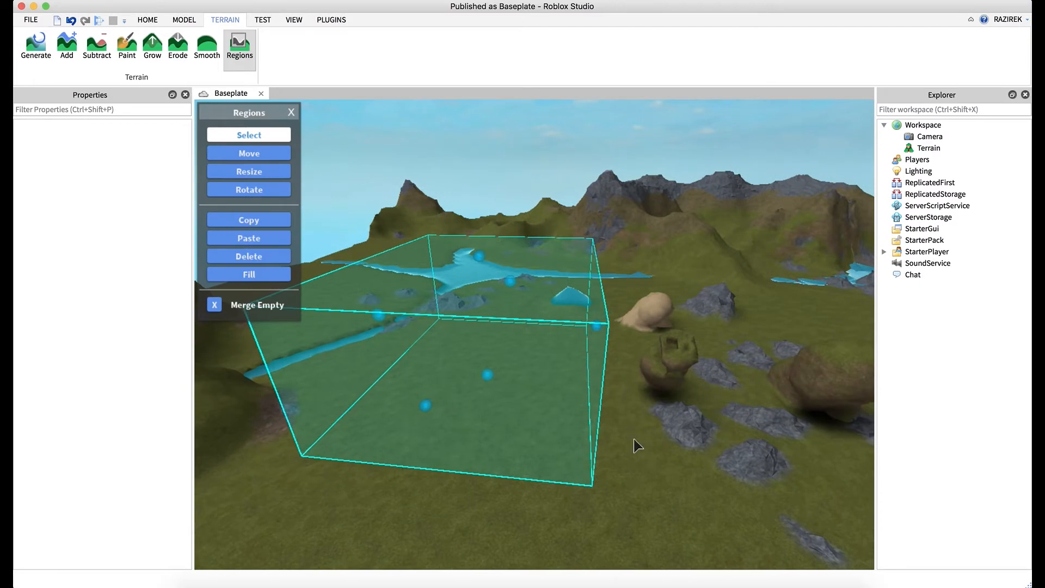
Box-select the region holding the sand mound and the floating boulders down to ground level, and delete its terrain.
{"action": "right_click_drag", "start_coordinate": [634, 440], "coordinate": [633, 441]}
{"action": "left_click", "coordinate": [574, 419]}
{"action": "left_click_drag", "start_coordinate": [576, 425], "coordinate": [804, 223]}
{"action": "left_click_drag", "start_coordinate": [757, 268], "coordinate": [758, 194]}
{"action": "right_click_drag", "start_coordinate": [754, 233], "coordinate": [752, 231]}
{"action": "left_click_drag", "start_coordinate": [452, 161], "coordinate": [485, 171]}
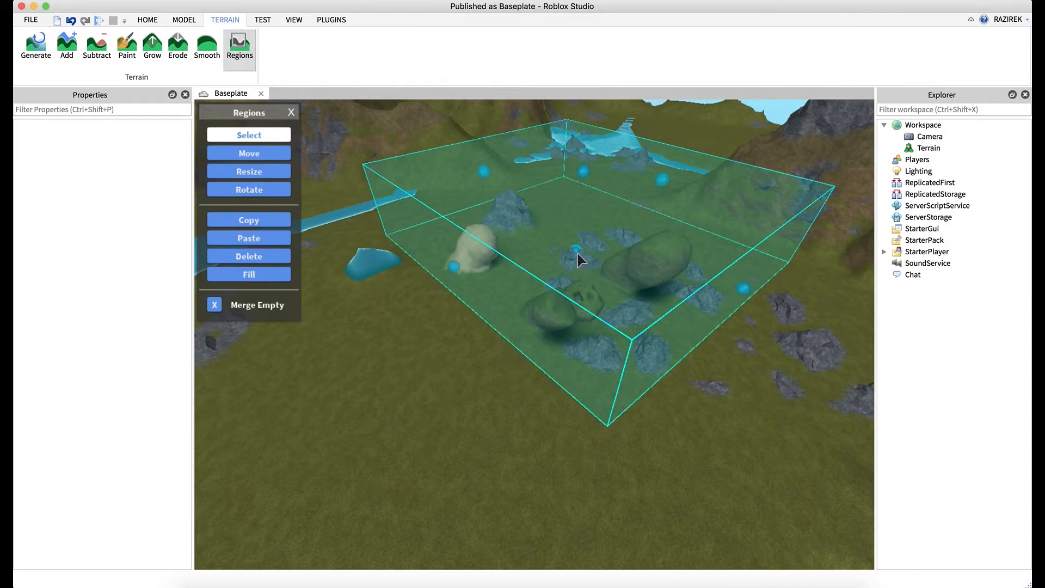
{"action": "left_click_drag", "start_coordinate": [580, 260], "coordinate": [581, 261]}
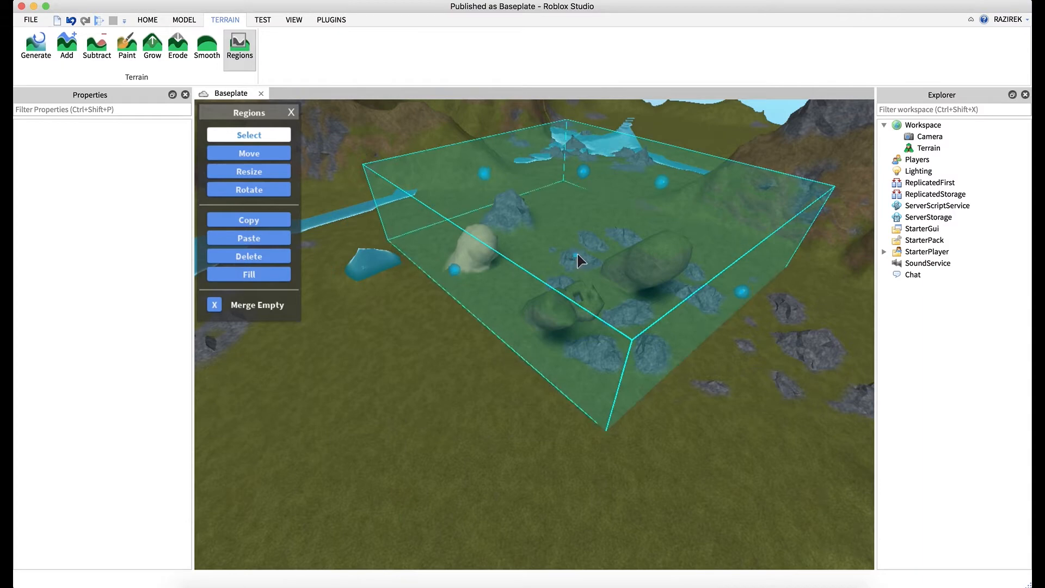
{"action": "left_click", "coordinate": [249, 257]}
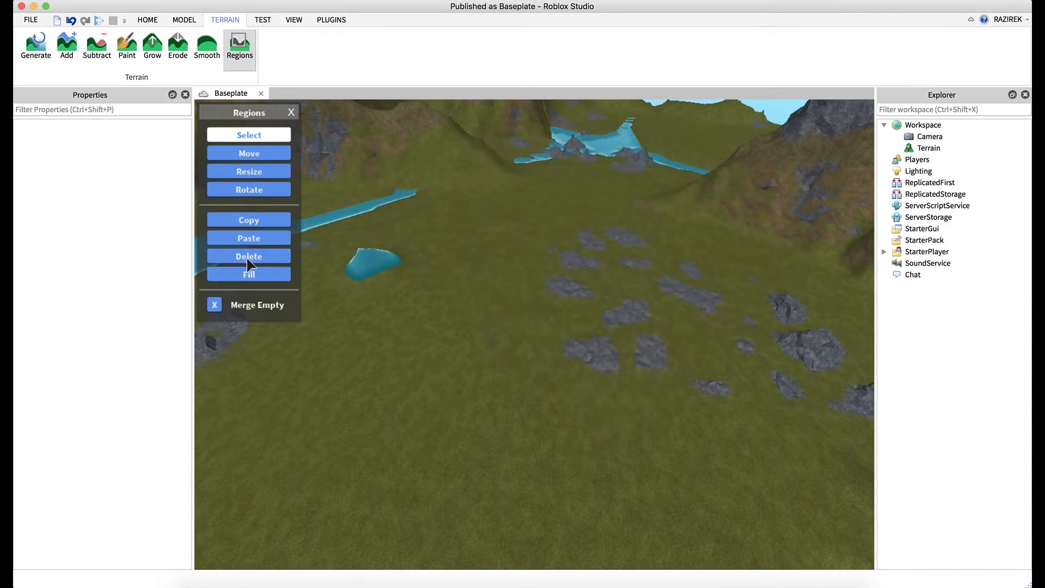
Select a region around the small water mound on the plain and raise its height to enclose the whole mound.
{"action": "right_click_drag", "start_coordinate": [503, 288], "coordinate": [506, 298]}
{"action": "right_click_drag", "start_coordinate": [687, 342], "coordinate": [680, 333]}
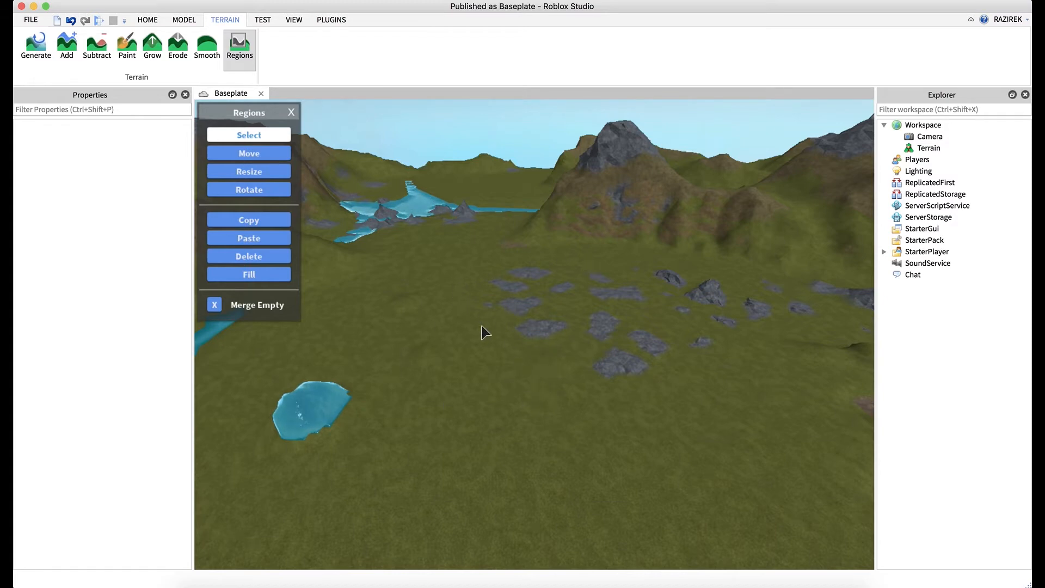
{"action": "right_click_drag", "start_coordinate": [481, 326], "coordinate": [481, 325]}
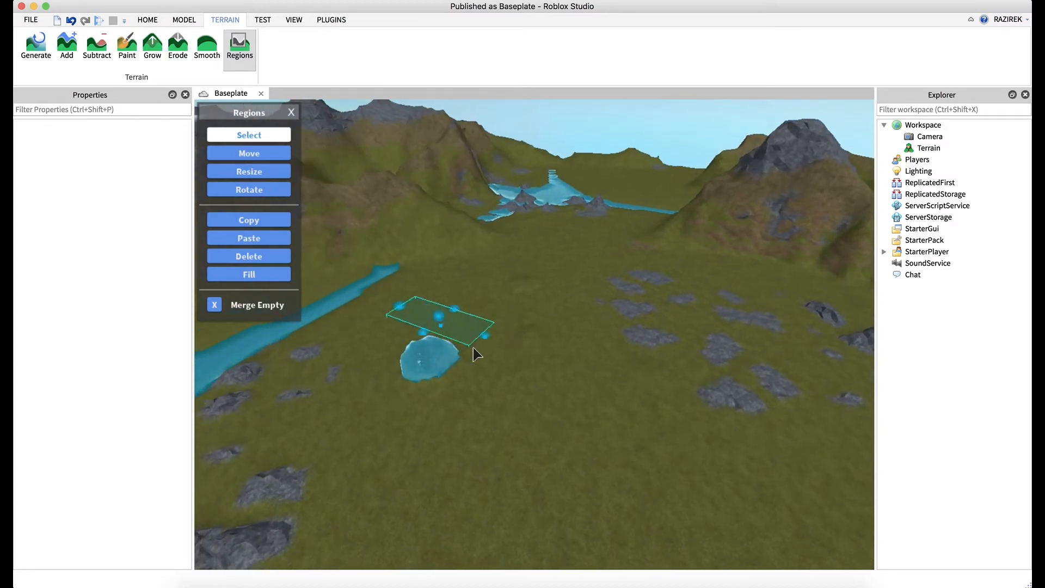
{"action": "left_click_drag", "start_coordinate": [474, 353], "coordinate": [450, 435]}
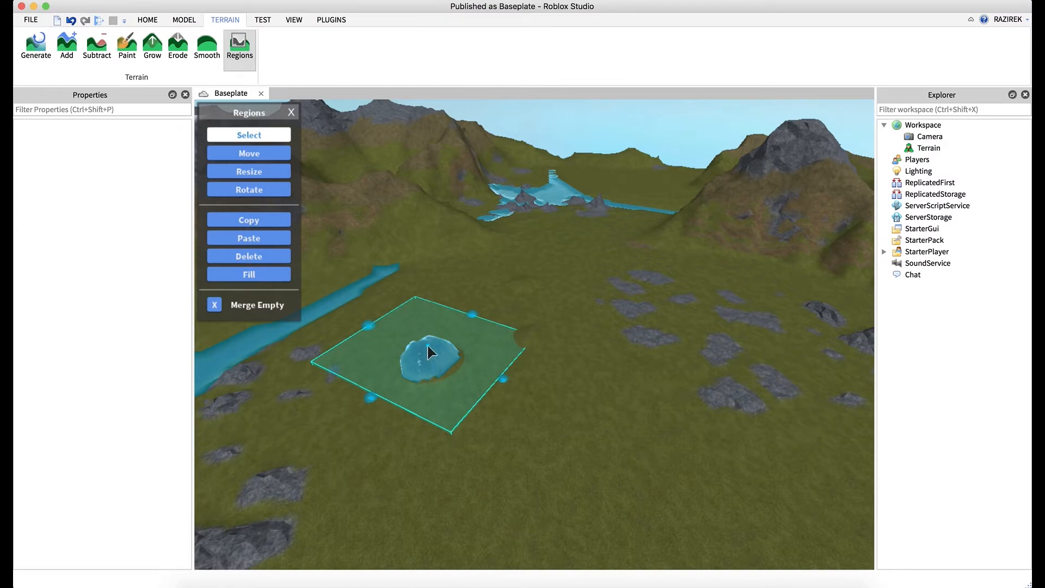
{"action": "left_click_drag", "start_coordinate": [428, 346], "coordinate": [429, 314]}
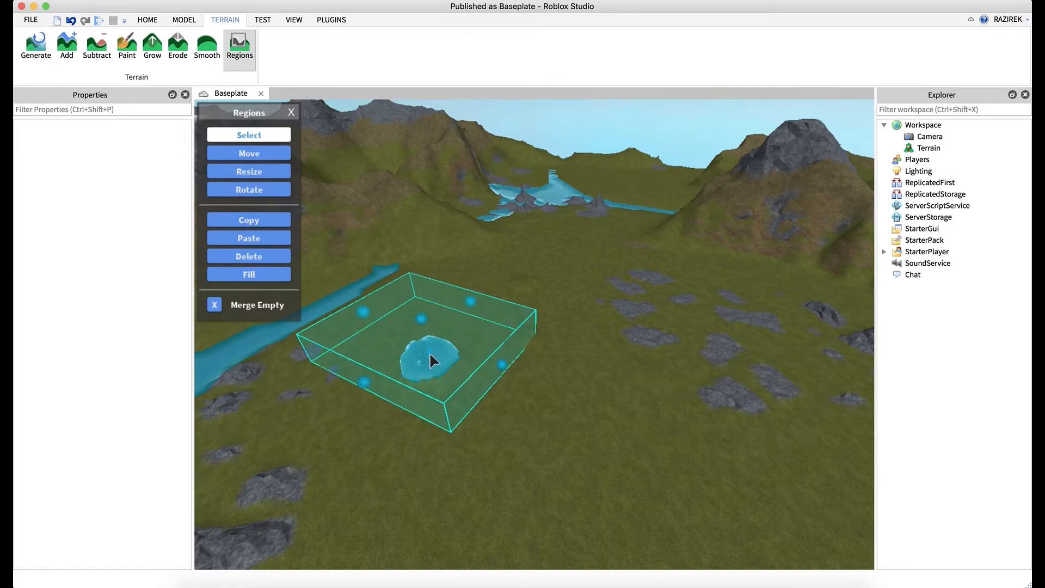
Move the selected water mound region up off the ground and across the plain toward the rock patches.
{"action": "left_click", "coordinate": [257, 154]}
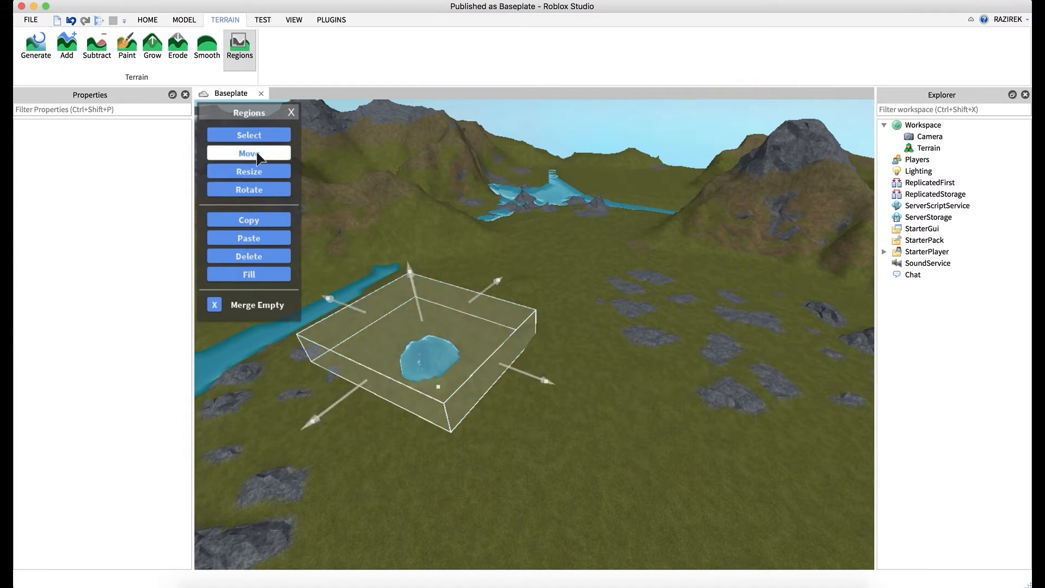
{"action": "left_click_drag", "start_coordinate": [415, 287], "coordinate": [411, 220]}
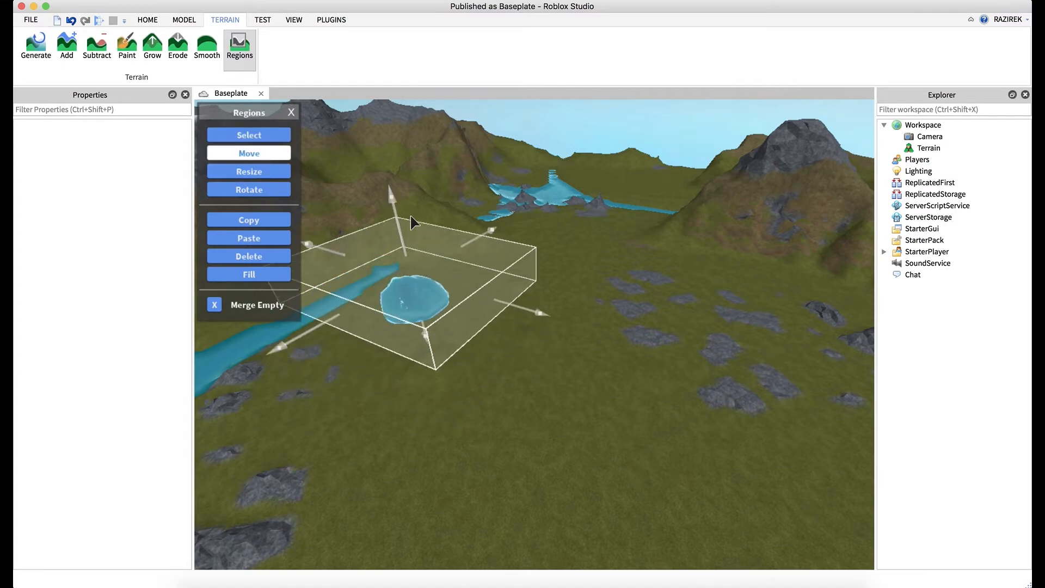
{"action": "left_click_drag", "start_coordinate": [550, 320], "coordinate": [814, 393]}
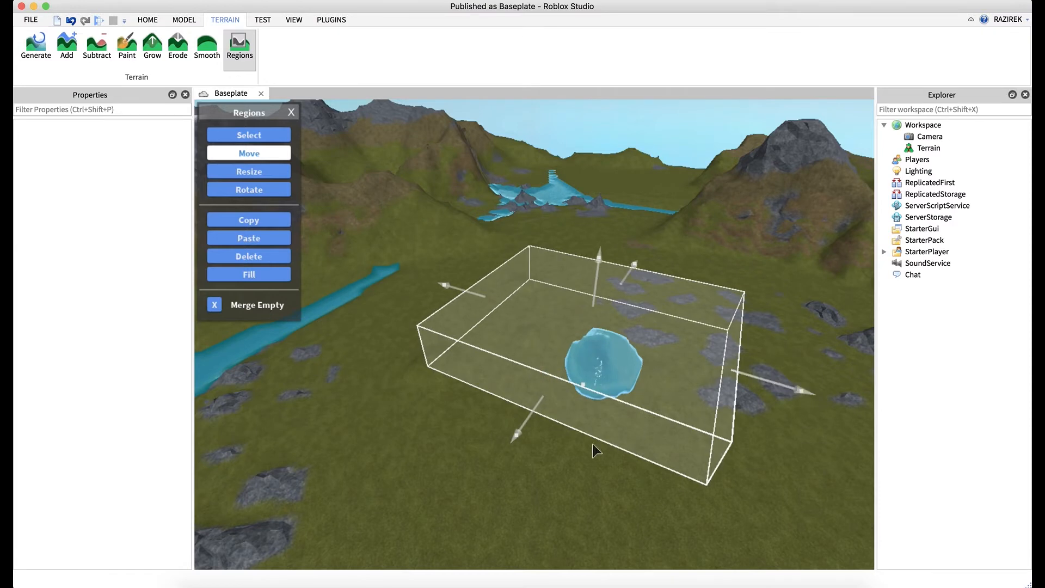
{"action": "left_click_drag", "start_coordinate": [519, 429], "coordinate": [554, 406]}
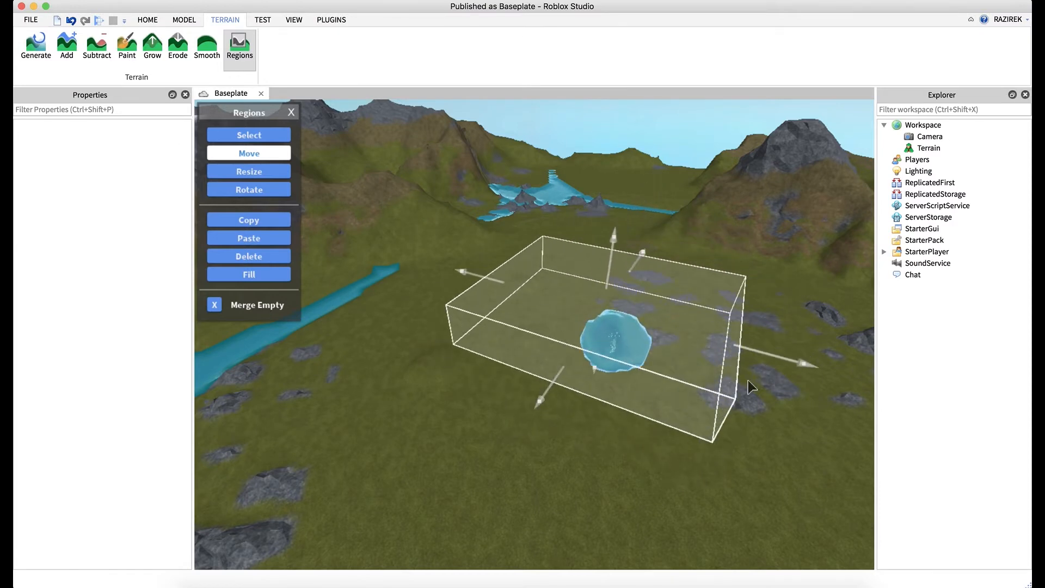
{"action": "left_click_drag", "start_coordinate": [790, 363], "coordinate": [705, 344]}
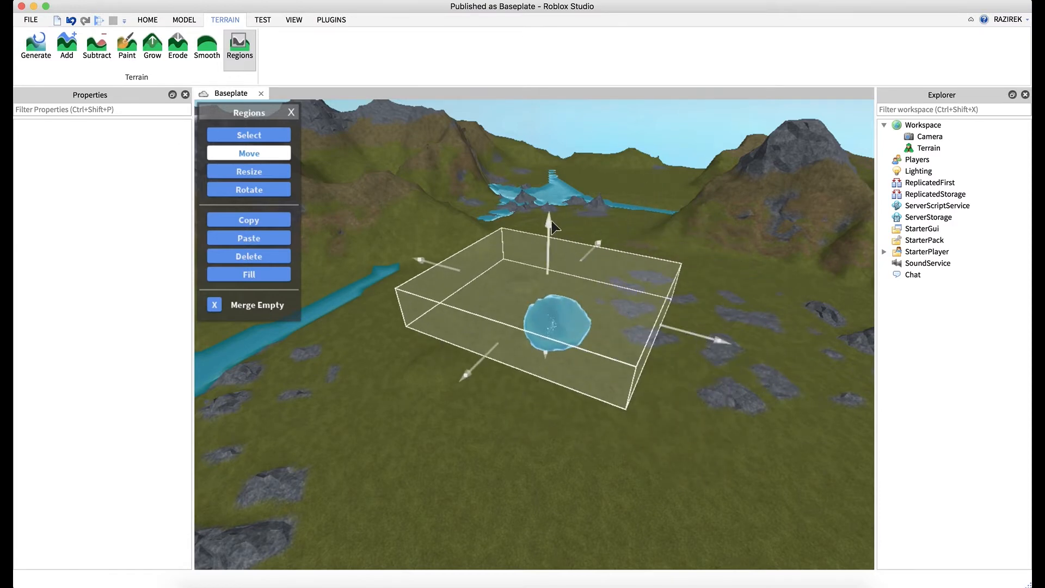
Resize the water mound region to make it taller and wider.
{"action": "left_click", "coordinate": [248, 174]}
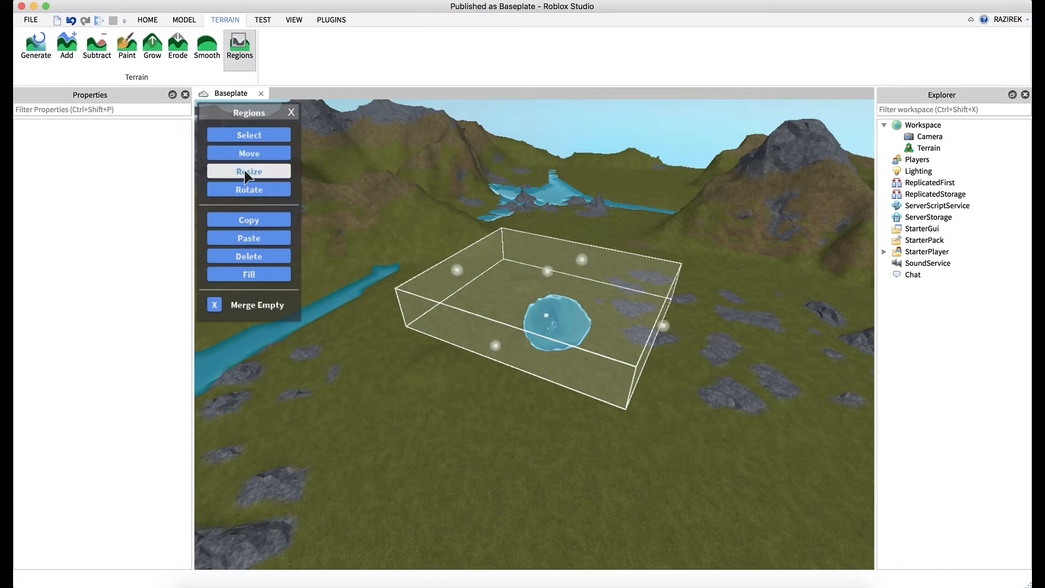
{"action": "left_click_drag", "start_coordinate": [549, 268], "coordinate": [555, 197]}
{"action": "left_click_drag", "start_coordinate": [673, 292], "coordinate": [773, 322]}
Rotate the resized water mound region about its vertical axis.
{"action": "left_click", "coordinate": [254, 190]}
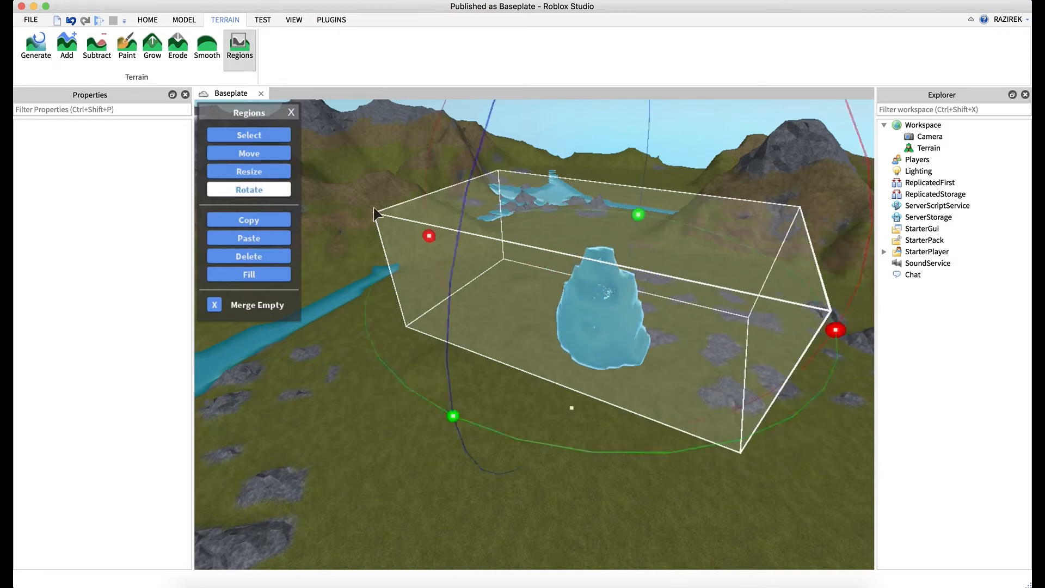
{"action": "left_click_drag", "start_coordinate": [639, 212], "coordinate": [488, 216]}
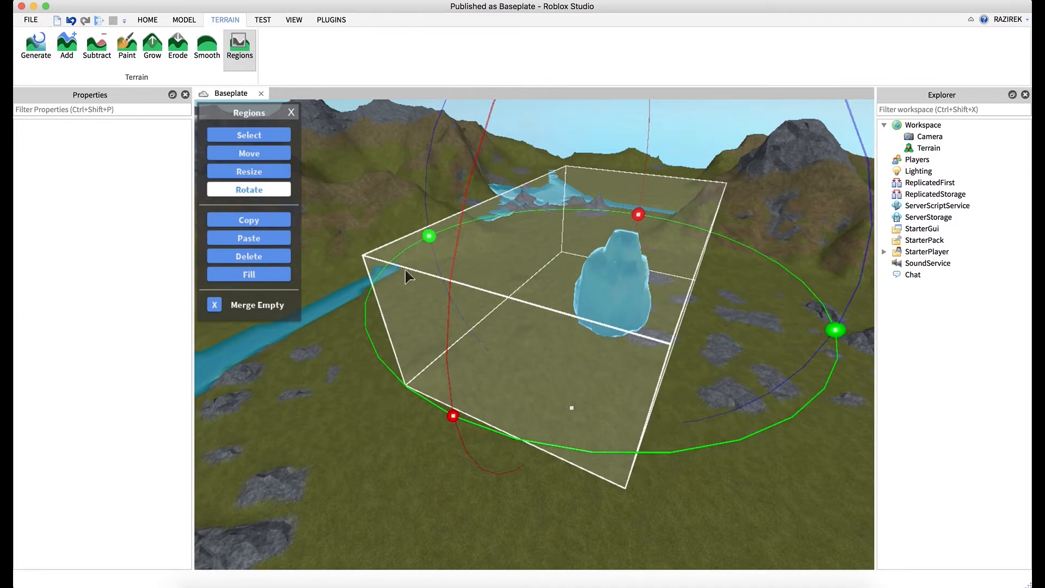
{"action": "left_click_drag", "start_coordinate": [405, 269], "coordinate": [388, 385]}
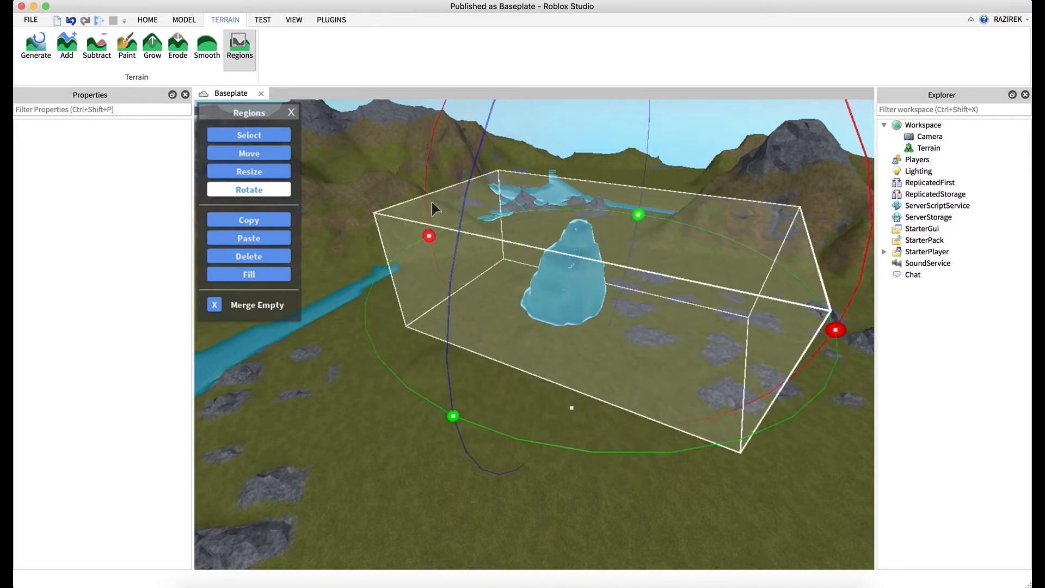
{"action": "left_click_drag", "start_coordinate": [457, 115], "coordinate": [447, 219]}
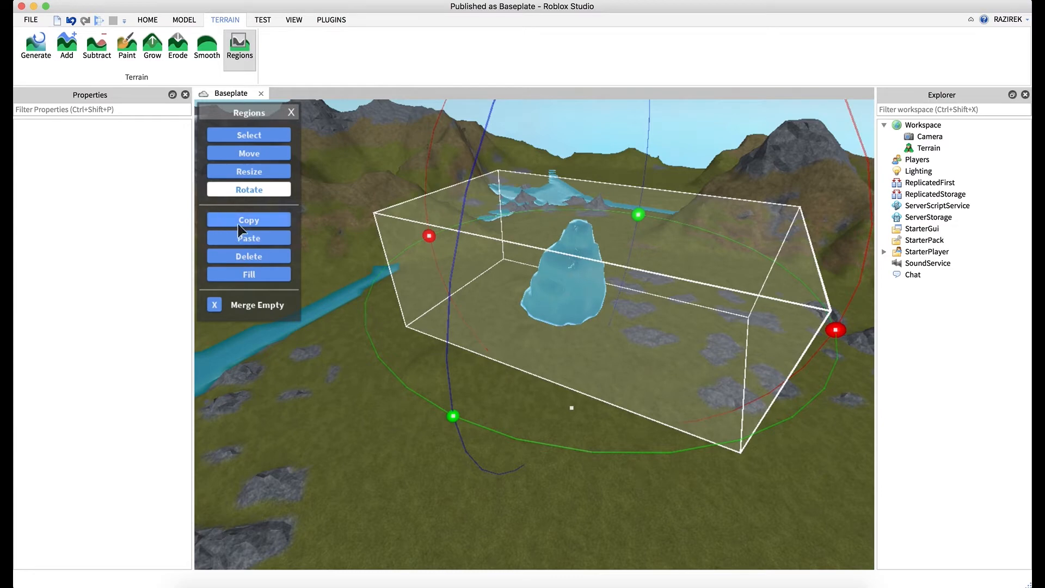
Copy the water mound region and paste it into a new selection on the empty grass beside the eroded pits.
{"action": "left_click", "coordinate": [239, 224]}
{"action": "right_click_drag", "start_coordinate": [472, 353], "coordinate": [472, 354]}
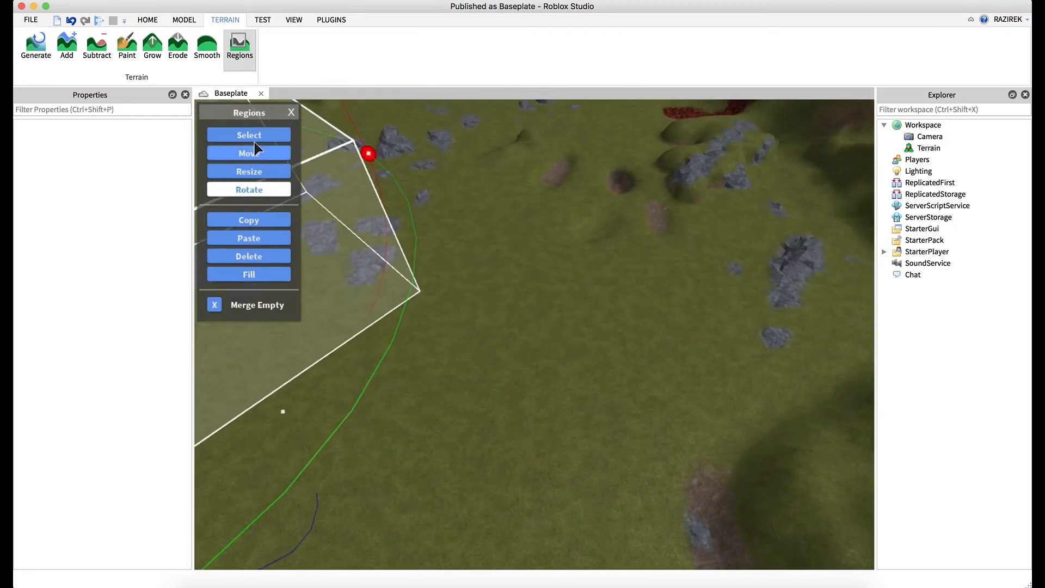
{"action": "left_click", "coordinate": [248, 136]}
{"action": "left_click_drag", "start_coordinate": [501, 220], "coordinate": [665, 333]}
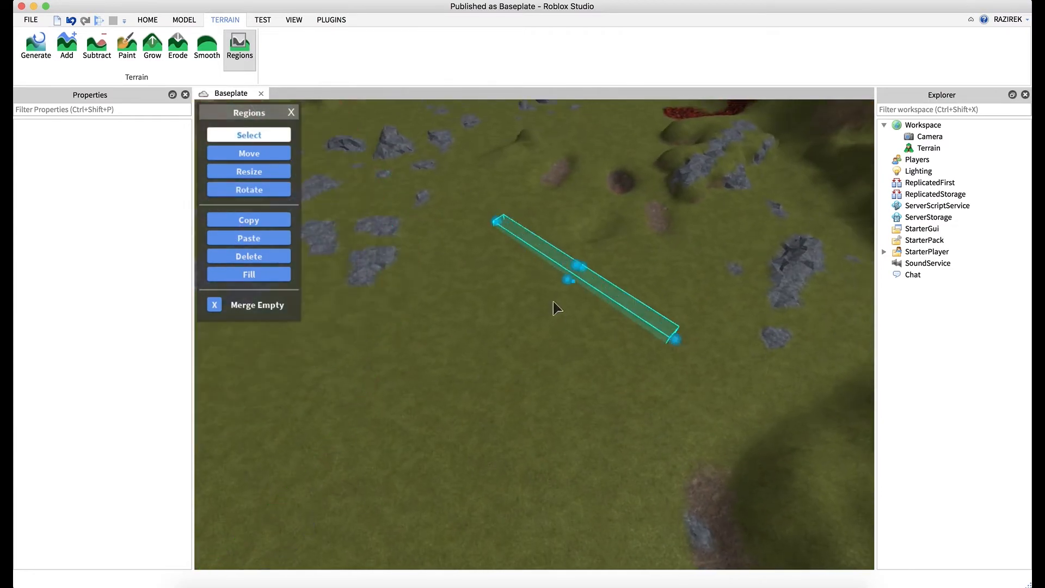
{"action": "left_click_drag", "start_coordinate": [569, 289], "coordinate": [479, 237]}
{"action": "left_click", "coordinate": [240, 243]}
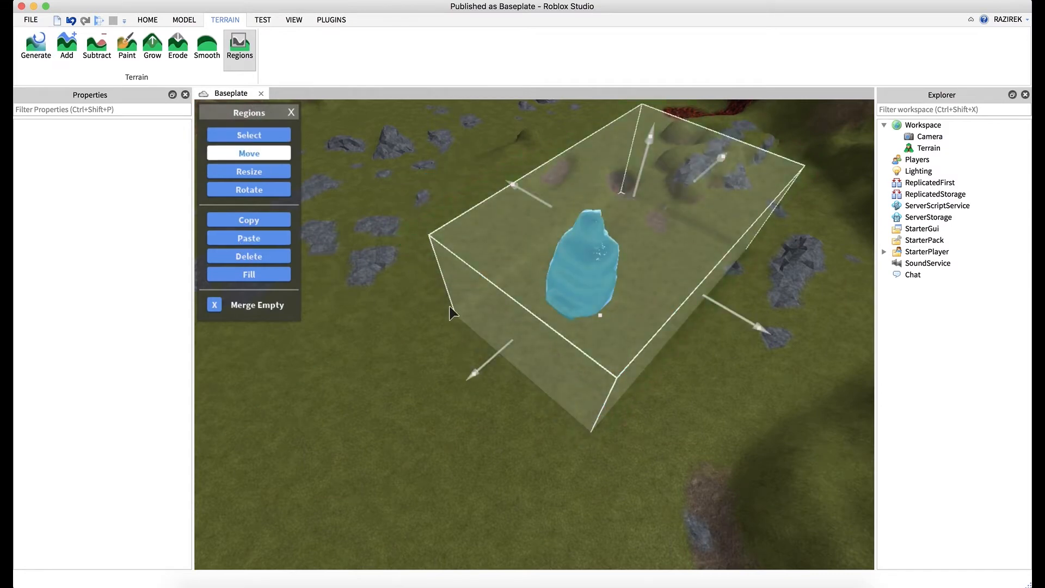
{"action": "right_click_drag", "start_coordinate": [475, 331], "coordinate": [470, 330]}
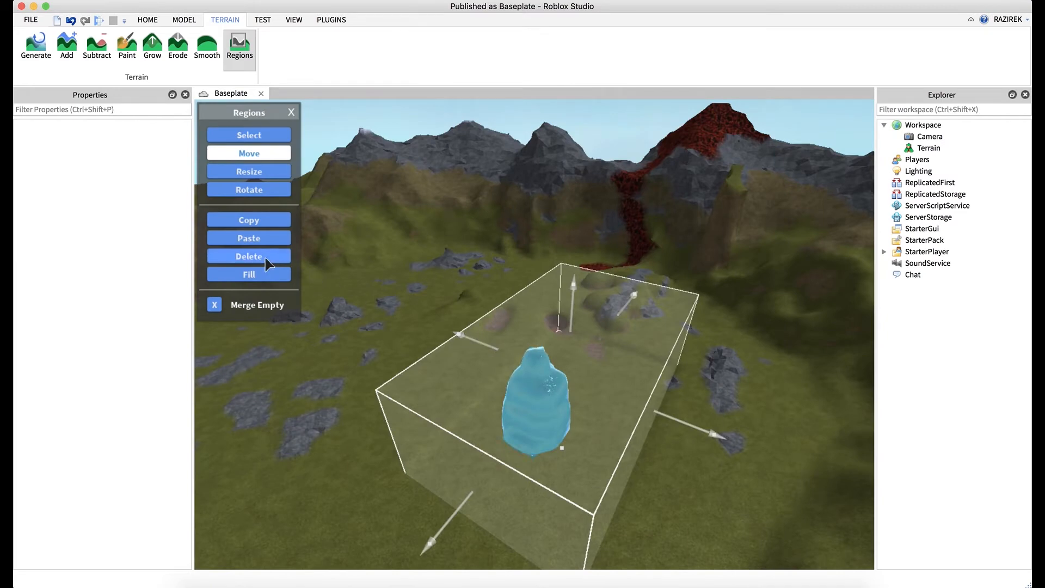
{"action": "right_click_drag", "start_coordinate": [421, 322], "coordinate": [421, 320]}
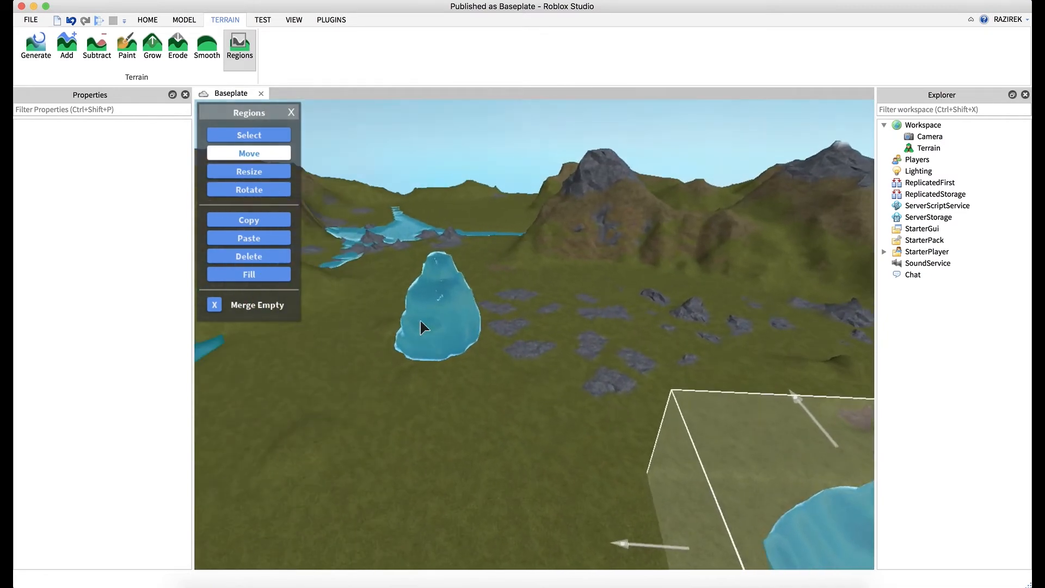
Grow a grass ridge along the slope between the rock-rimmed pond and the lake, and smooth it.
{"action": "right_click_drag", "start_coordinate": [488, 340], "coordinate": [488, 340]}
{"action": "key", "text": "w"}
{"action": "key", "text": "w"}
{"action": "right_click_drag", "start_coordinate": [466, 419], "coordinate": [466, 419]}
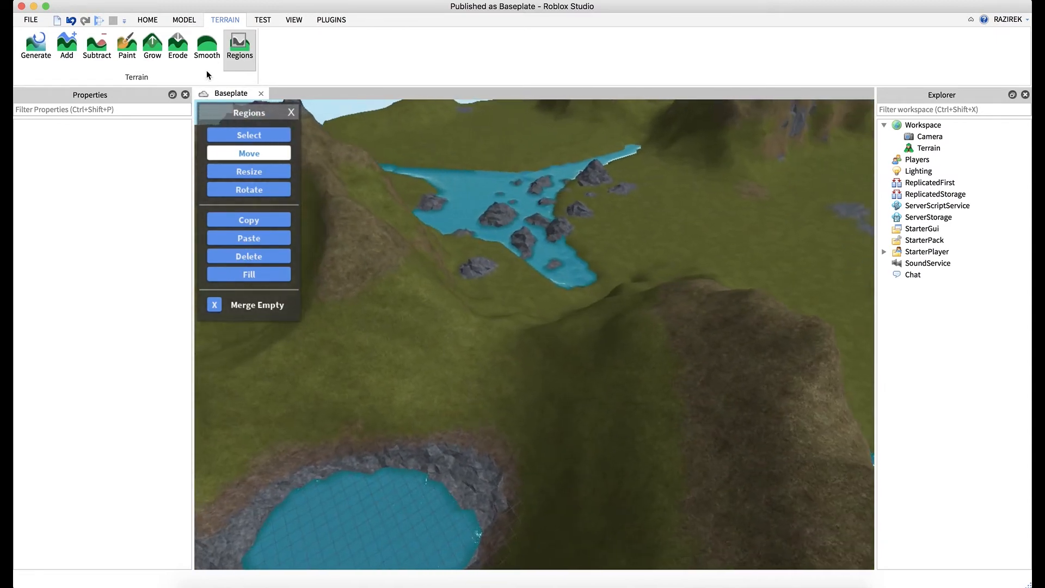
{"action": "left_click", "coordinate": [151, 46]}
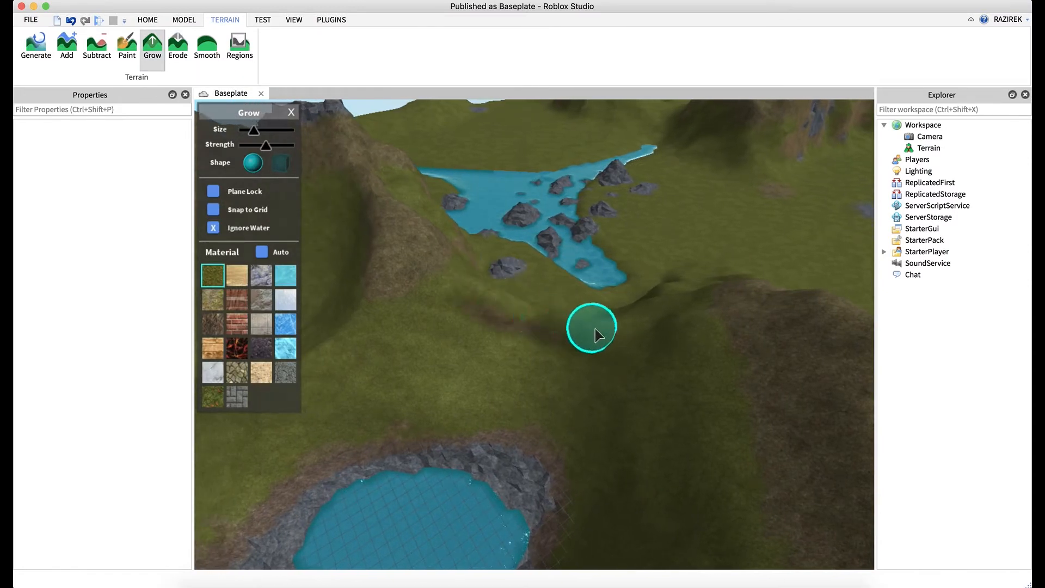
{"action": "mouse_move", "coordinate": [624, 336]}
{"action": "left_mouse_down"}
{"action": "mouse_move", "coordinate": [483, 302]}
{"action": "mouse_move", "coordinate": [574, 344]}
{"action": "mouse_move", "coordinate": [490, 338]}
{"action": "mouse_move", "coordinate": [584, 359]}
{"action": "left_mouse_up"}
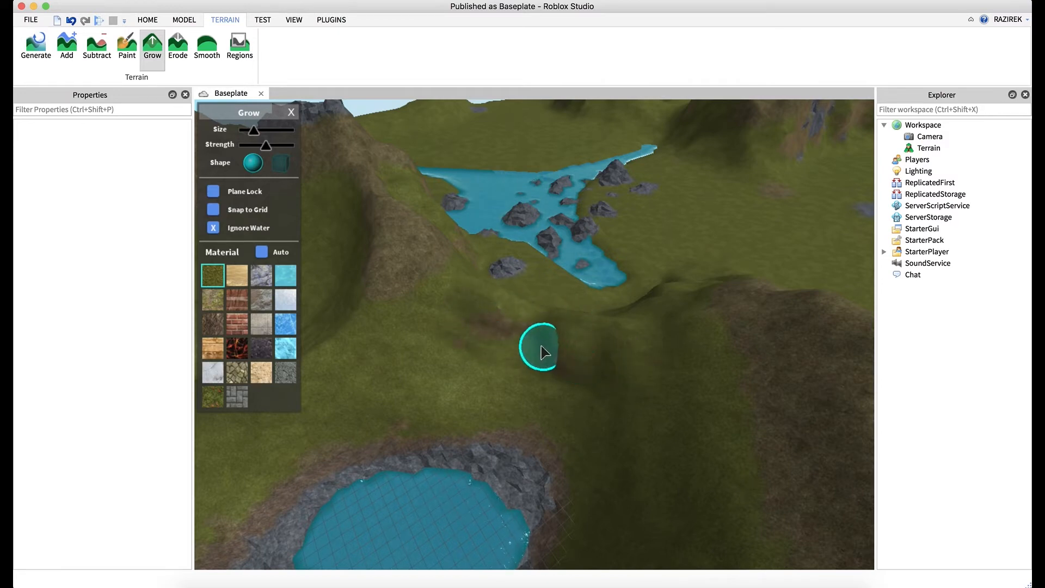
{"action": "mouse_move", "coordinate": [440, 315]}
{"action": "left_mouse_down"}
{"action": "mouse_move", "coordinate": [544, 338]}
{"action": "mouse_move", "coordinate": [632, 373]}
{"action": "mouse_move", "coordinate": [567, 345]}
{"action": "mouse_move", "coordinate": [546, 349]}
{"action": "left_mouse_up"}
{"action": "right_click_drag", "start_coordinate": [543, 343], "coordinate": [542, 343]}
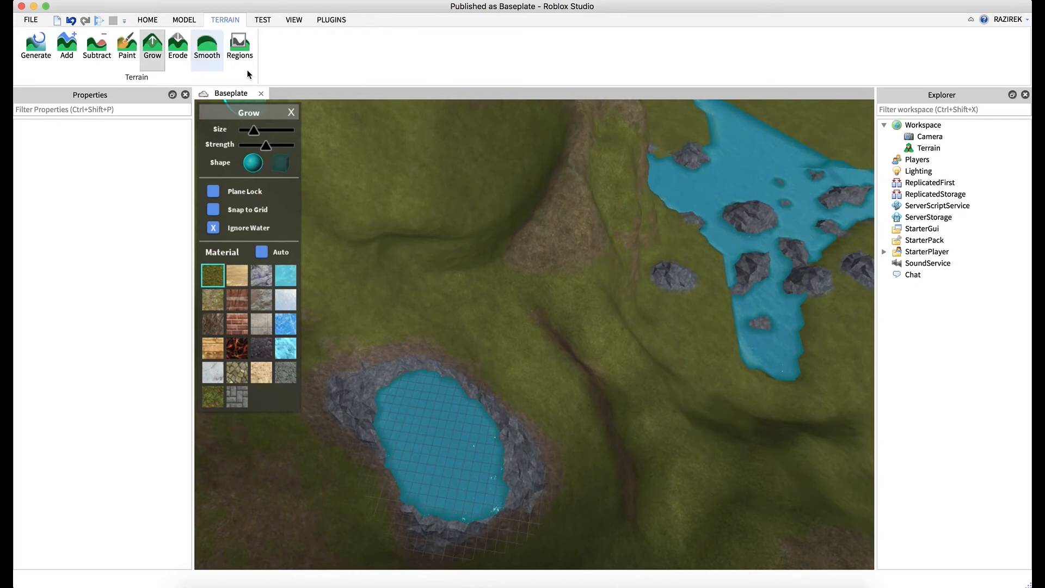
{"action": "left_click", "coordinate": [209, 53]}
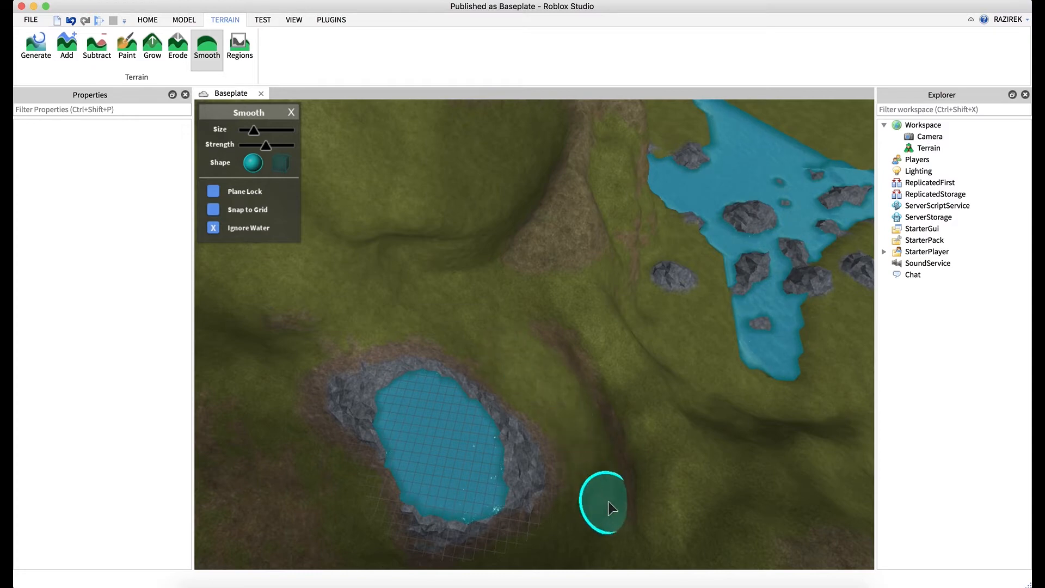
Grow more grass along the bank at the far end of the rock-rimmed pond, and smooth it into the slope.
{"action": "right_click_drag", "start_coordinate": [553, 453], "coordinate": [548, 455]}
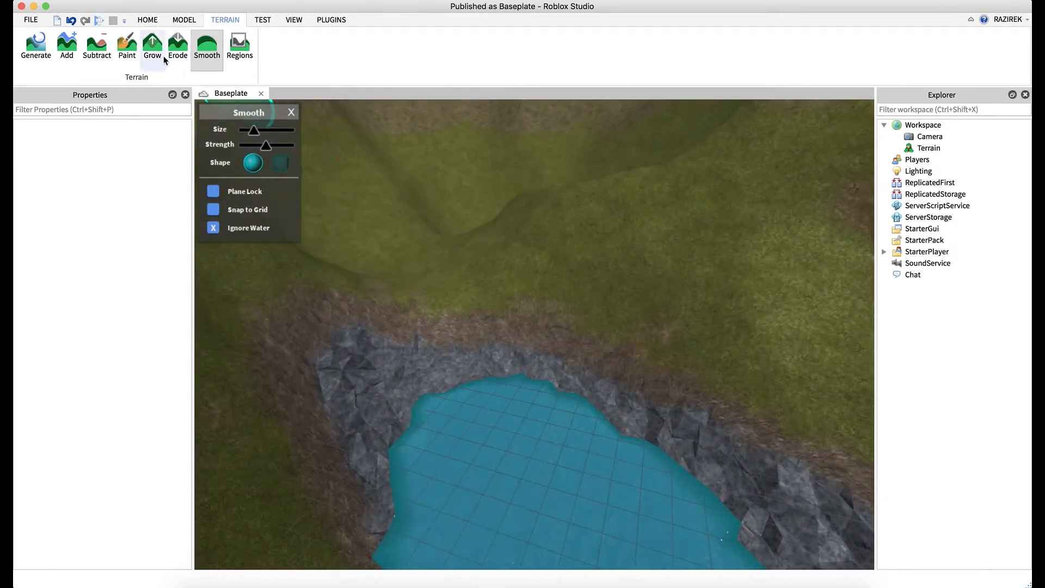
{"action": "left_click", "coordinate": [152, 43]}
{"action": "key", "text": "a"}
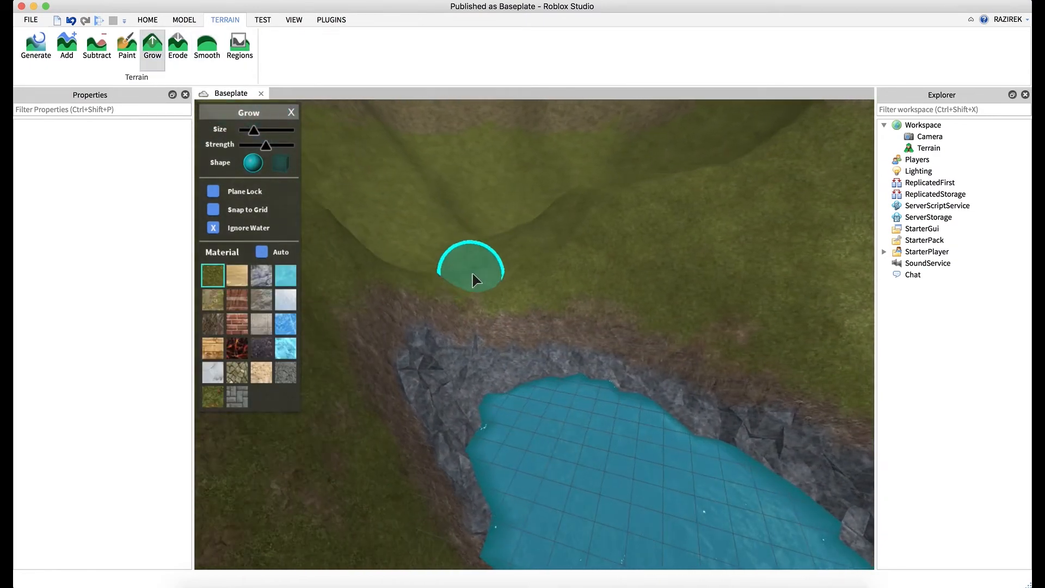
{"action": "mouse_move", "coordinate": [431, 283]}
{"action": "left_mouse_down"}
{"action": "mouse_move", "coordinate": [470, 269]}
{"action": "mouse_move", "coordinate": [401, 263]}
{"action": "mouse_move", "coordinate": [504, 247]}
{"action": "mouse_move", "coordinate": [671, 188]}
{"action": "left_mouse_up"}
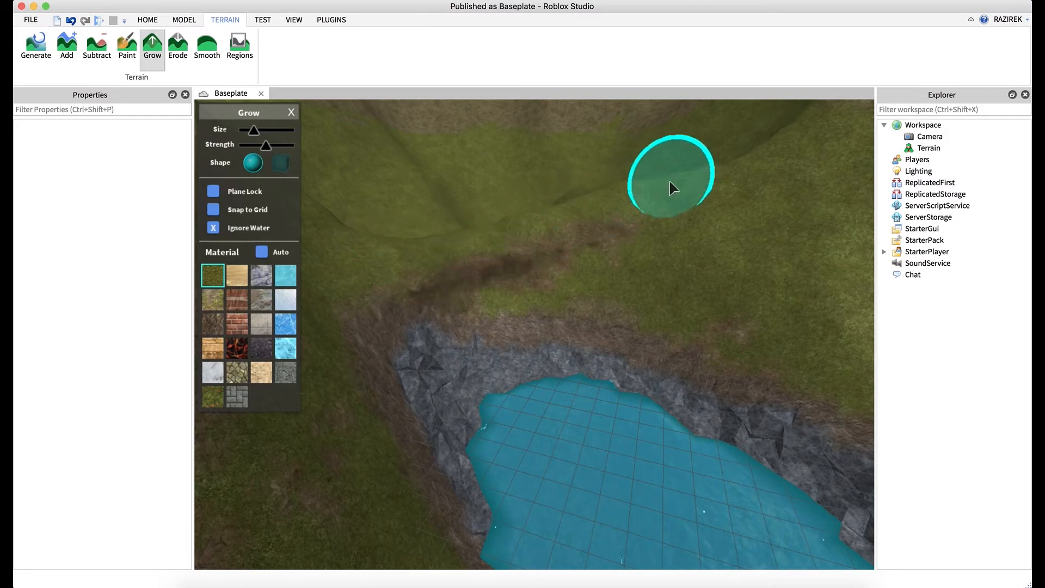
{"action": "left_click", "coordinate": [206, 46]}
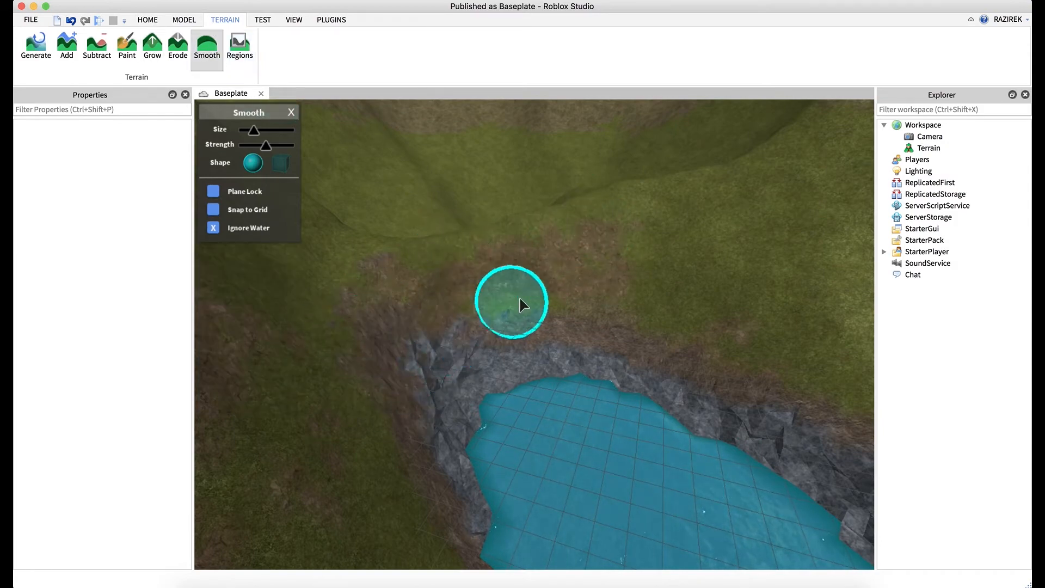
Select a terrain region around the rock-rimmed pond and widen it to take in the surrounding bank.
{"action": "mouse_move", "coordinate": [695, 310]}
{"action": "right_mouse_down"}
{"action": "mouse_move", "coordinate": [676, 320]}
{"action": "mouse_move", "coordinate": [661, 296]}
{"action": "right_mouse_up"}
{"action": "left_click", "coordinate": [240, 46]}
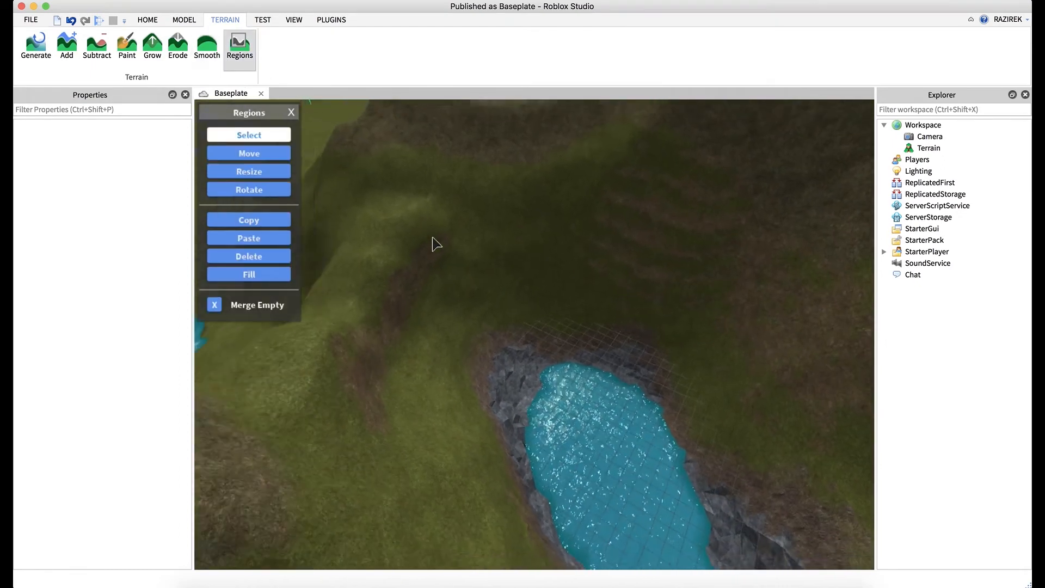
{"action": "right_click_drag", "start_coordinate": [434, 240], "coordinate": [564, 354]}
{"action": "left_click_drag", "start_coordinate": [475, 272], "coordinate": [710, 402]}
{"action": "right_click_drag", "start_coordinate": [702, 381], "coordinate": [603, 315]}
{"action": "left_click_drag", "start_coordinate": [592, 303], "coordinate": [676, 310]}
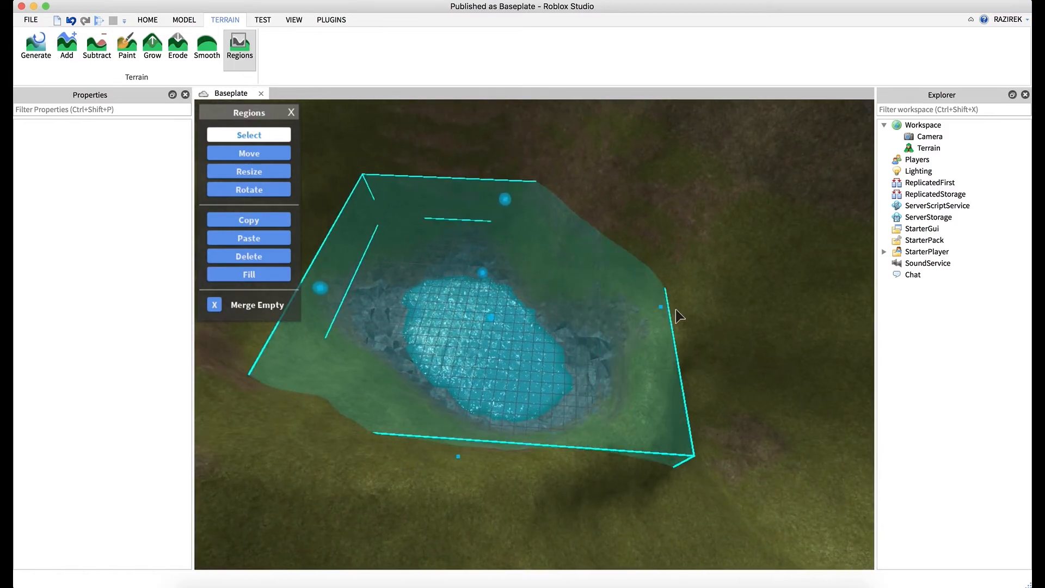
Adjust the selected region so it spans the whole pond basin, with its top lowered to the level of the banks.
{"action": "key", "text": "a"}
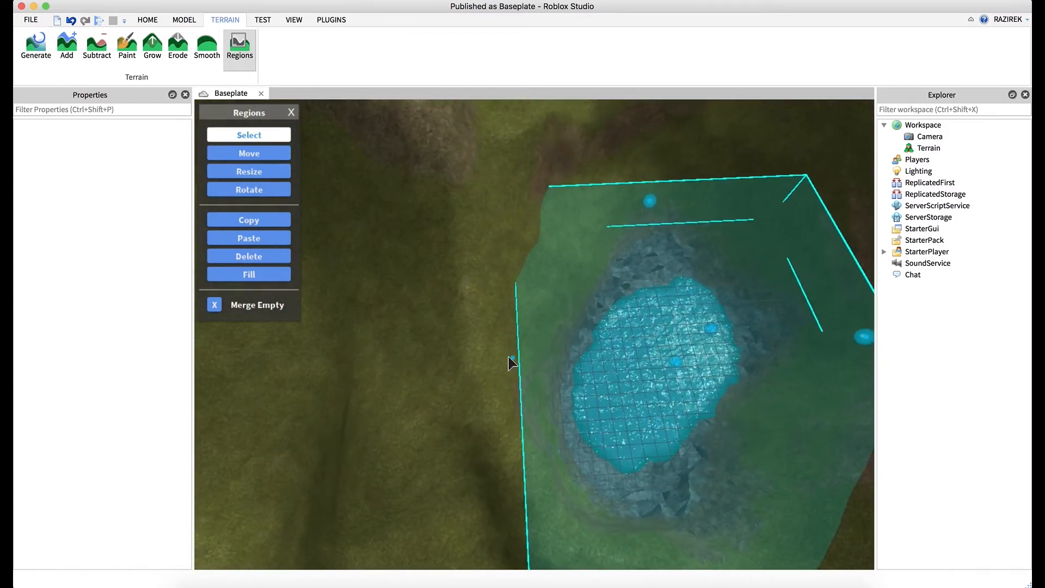
{"action": "right_click_drag", "start_coordinate": [635, 350], "coordinate": [634, 351]}
{"action": "key", "text": "a"}
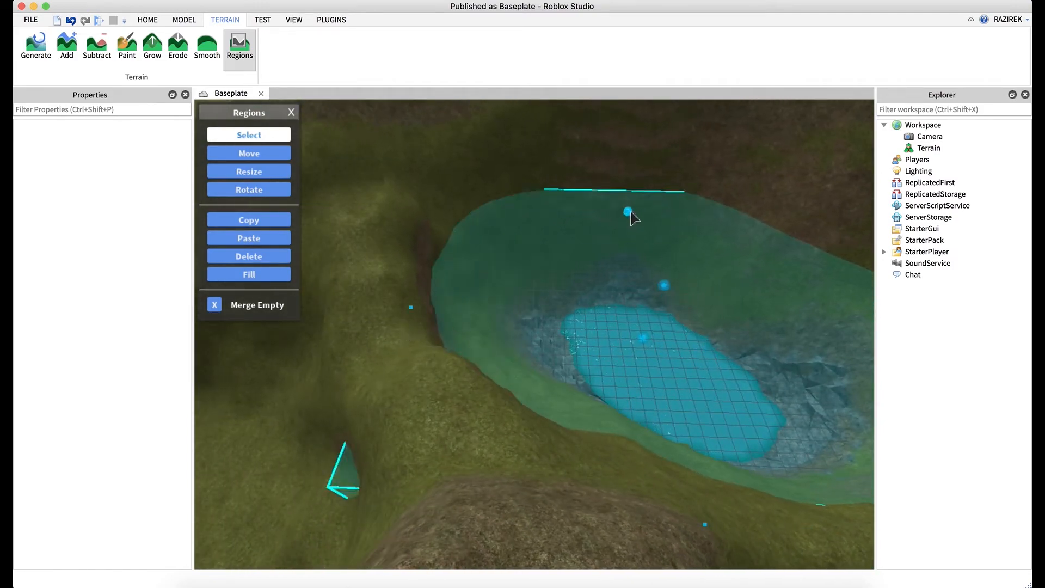
{"action": "right_click_drag", "start_coordinate": [548, 322], "coordinate": [547, 320]}
{"action": "key", "text": "a"}
{"action": "right_click_drag", "start_coordinate": [579, 467], "coordinate": [577, 464]}
{"action": "key", "text": "w"}
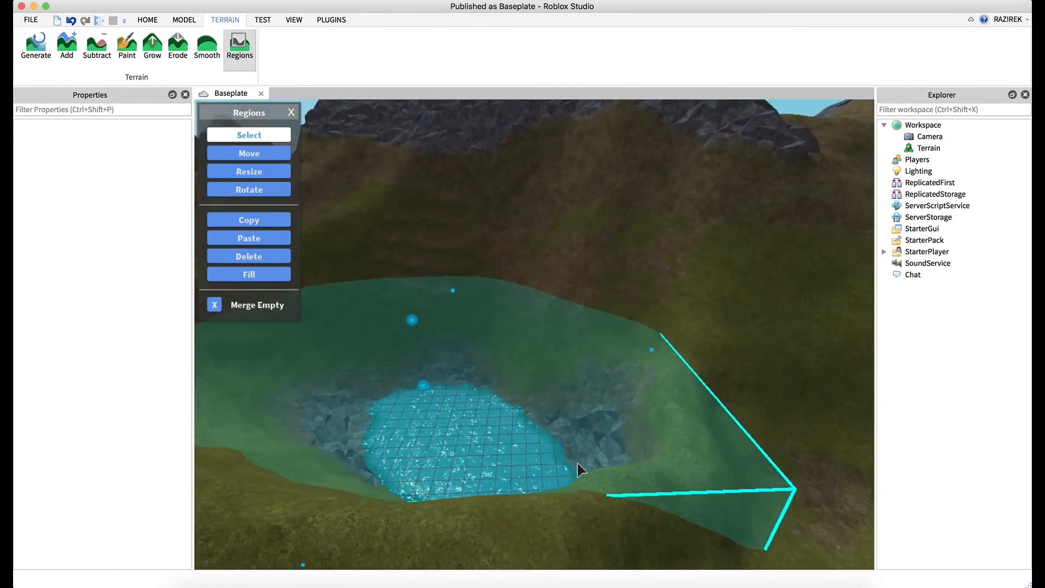
{"action": "left_click_drag", "start_coordinate": [482, 292], "coordinate": [477, 315]}
{"action": "key", "text": "w"}
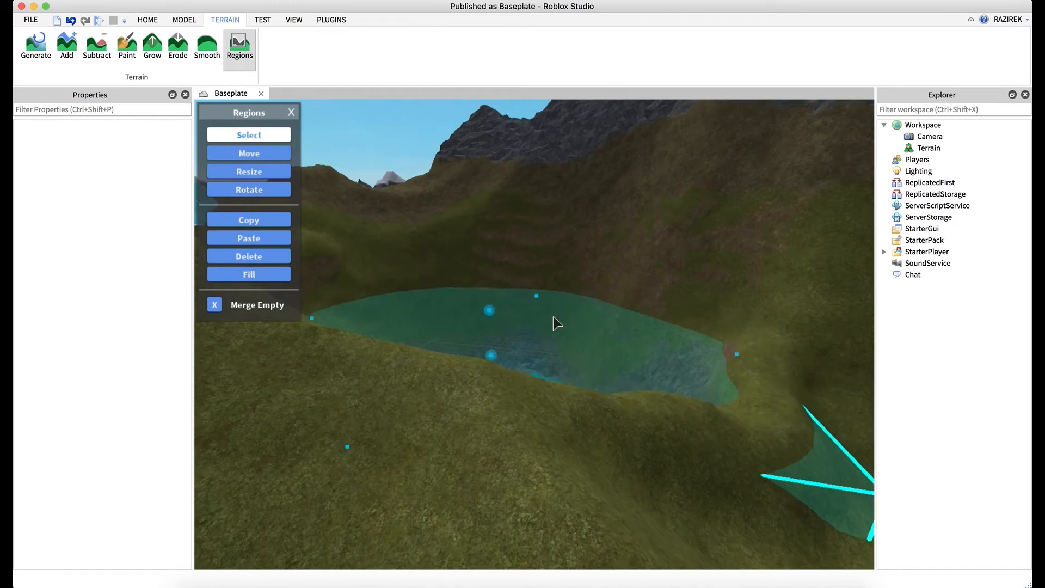
{"action": "right_click_drag", "start_coordinate": [556, 319], "coordinate": [566, 309]}
Fill the selected pond region with water.
{"action": "left_click", "coordinate": [252, 275]}
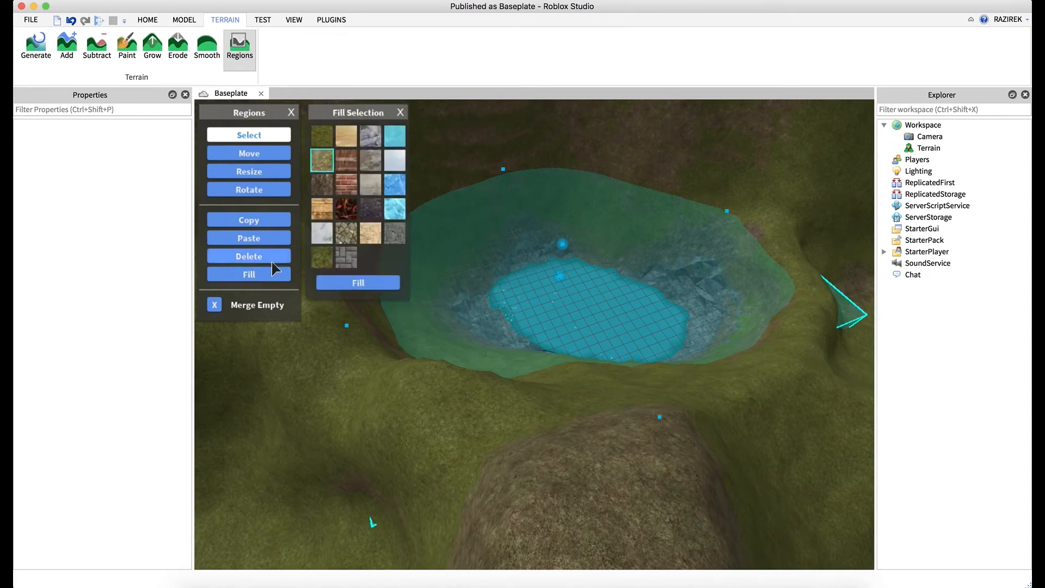
{"action": "left_click", "coordinate": [359, 282]}
{"action": "key", "text": "d"}
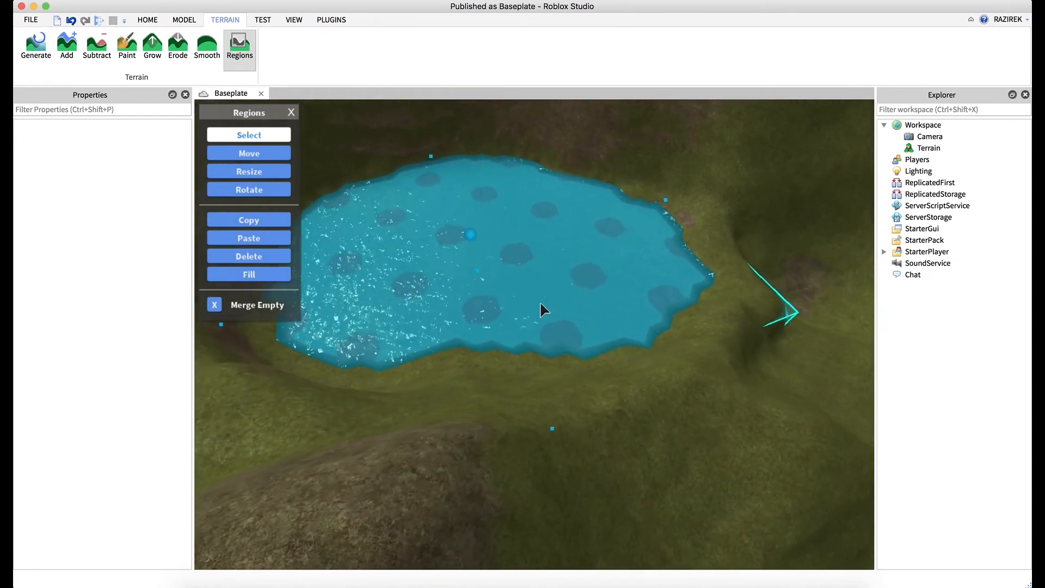
{"action": "right_click_drag", "start_coordinate": [540, 302], "coordinate": [522, 285]}
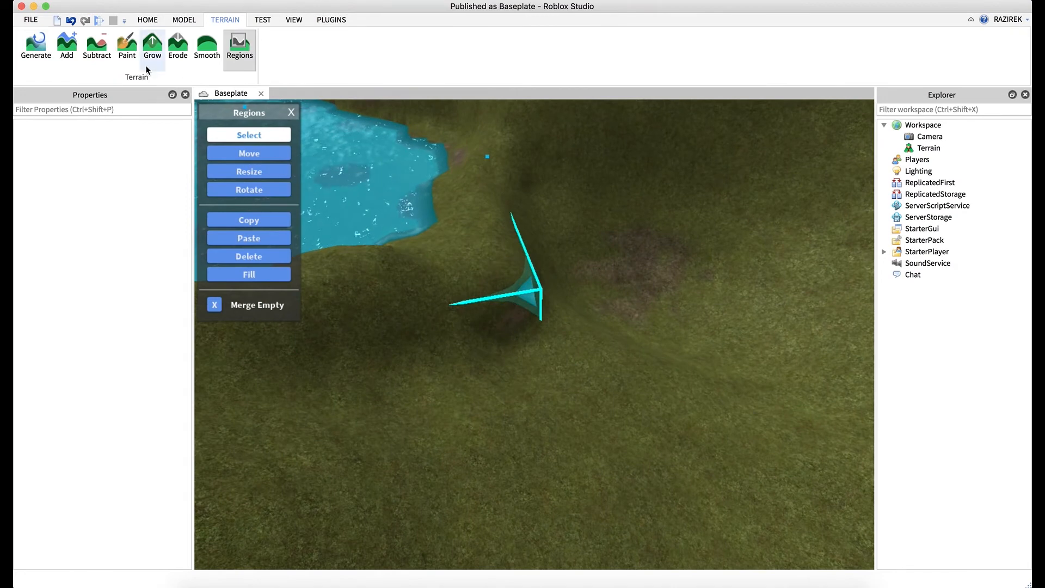
Inspect the water-filled basin's bank and the surrounding terrain with the Smooth tool active.
{"action": "left_click", "coordinate": [205, 49]}
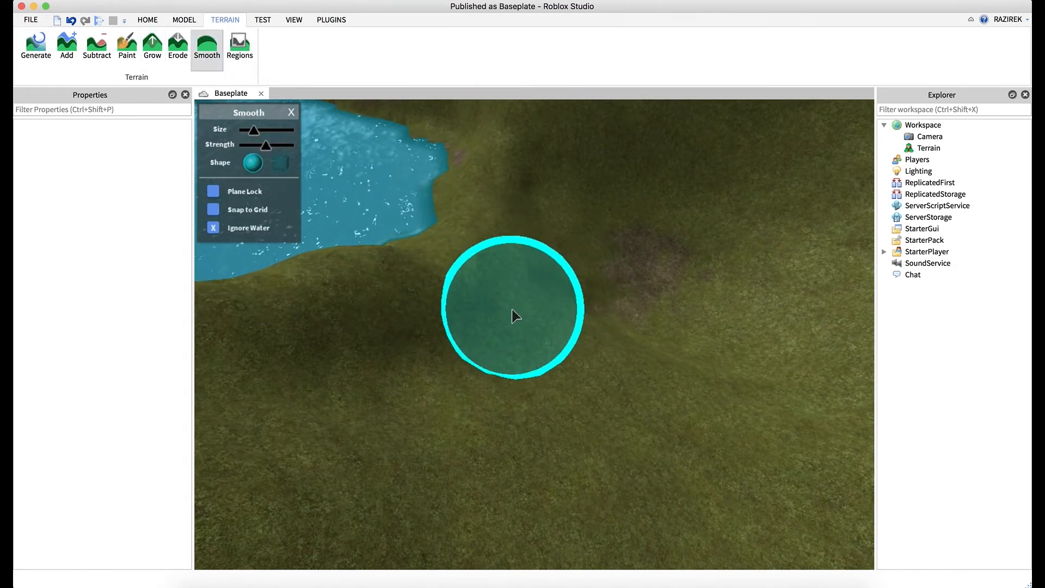
{"action": "mouse_move", "coordinate": [669, 273]}
{"action": "right_mouse_down"}
{"action": "mouse_move", "coordinate": [642, 318]}
{"action": "mouse_move", "coordinate": [667, 301]}
{"action": "right_mouse_up"}
{"action": "key", "text": "w"}
{"action": "key", "text": "w"}
{"action": "key", "text": "s"}
{"action": "key", "text": "s"}
{"action": "key", "text": "s"}
{"action": "key", "text": "w"}
Select a terrain region enclosing both water mounds on the grass, raise its height above them, and delete its contents.
{"action": "left_click", "coordinate": [250, 47]}
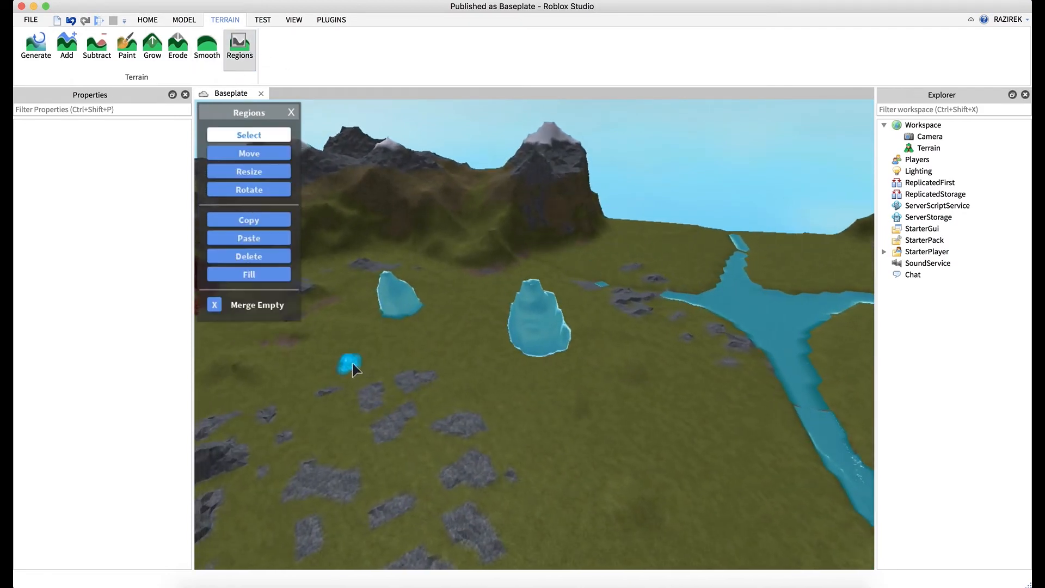
{"action": "left_click_drag", "start_coordinate": [450, 287], "coordinate": [363, 235]}
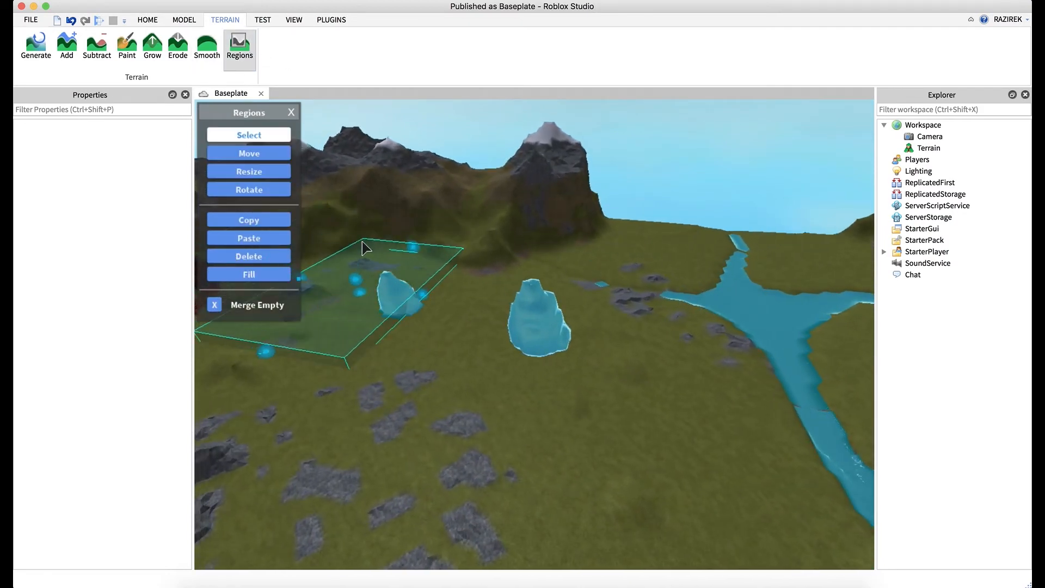
{"action": "left_click_drag", "start_coordinate": [424, 312], "coordinate": [635, 368]}
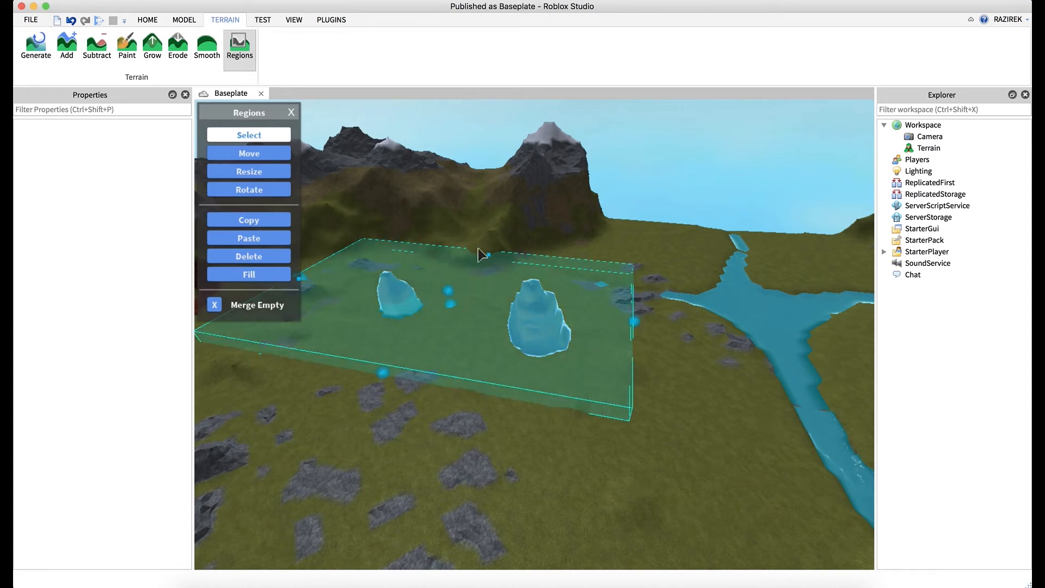
{"action": "left_click_drag", "start_coordinate": [491, 266], "coordinate": [482, 282]}
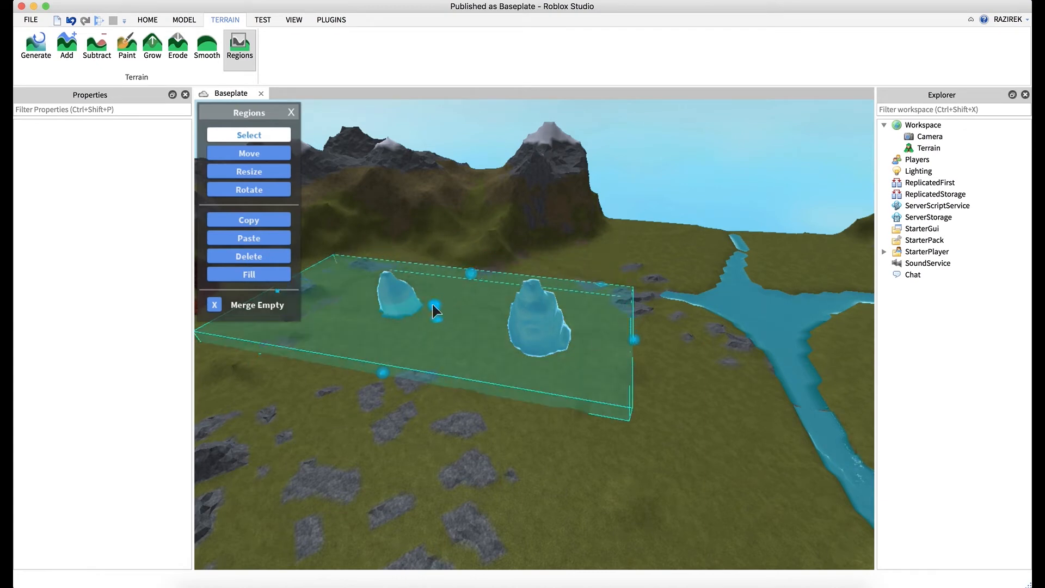
{"action": "left_click_drag", "start_coordinate": [434, 308], "coordinate": [442, 223]}
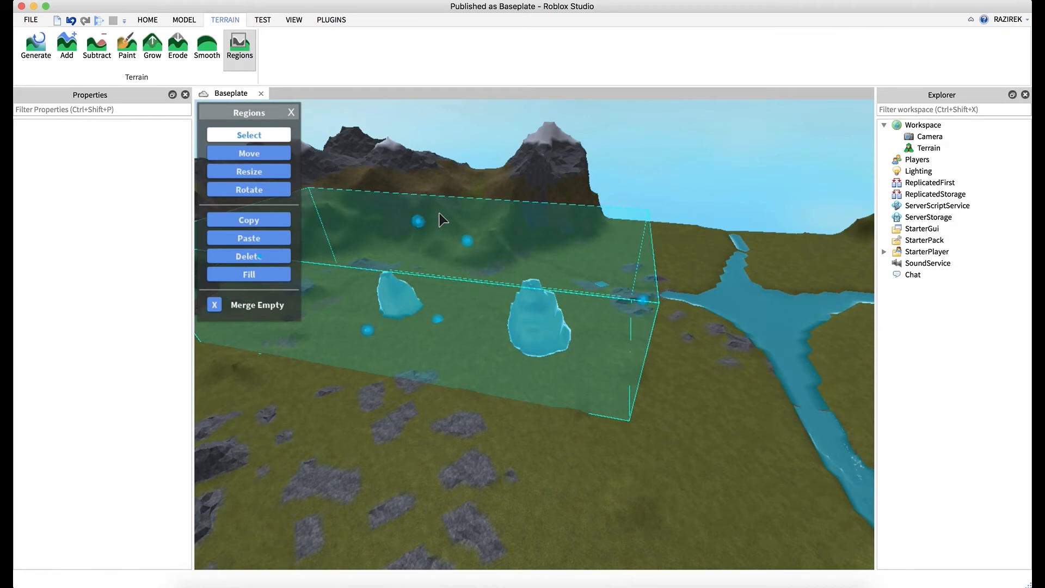
{"action": "left_click", "coordinate": [245, 256]}
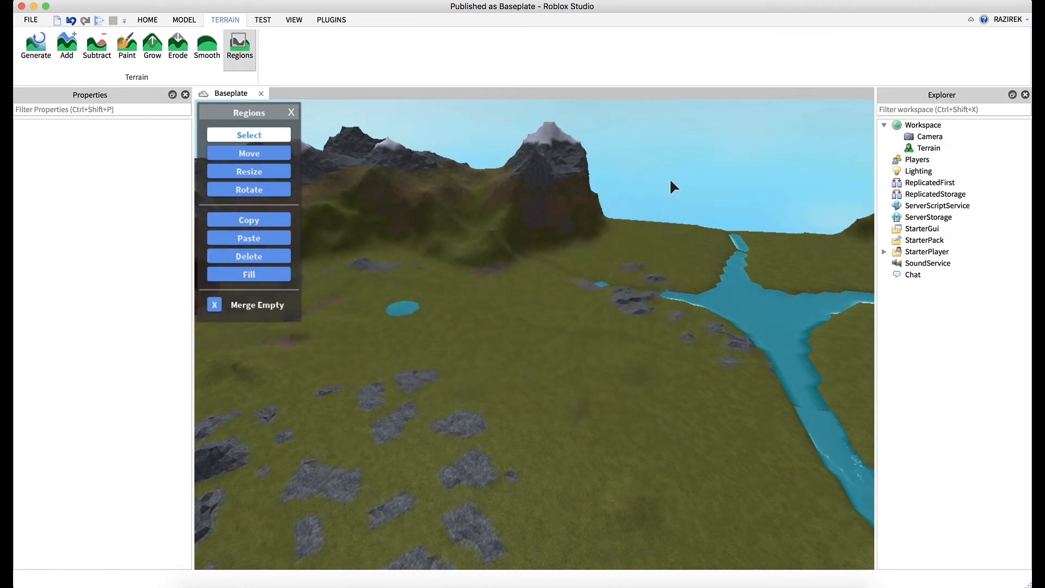
{"action": "right_click_drag", "start_coordinate": [669, 179], "coordinate": [596, 191]}
{"action": "left_click", "coordinate": [290, 113]}
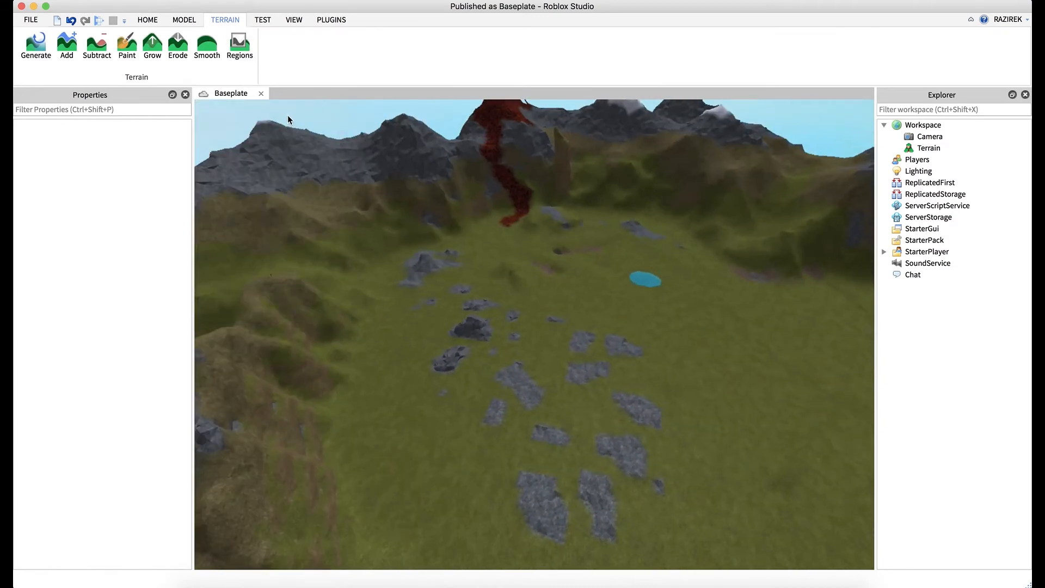
Insert a Sky object into Lighting and display its properties.
{"action": "right_click_drag", "start_coordinate": [425, 242], "coordinate": [434, 238]}
{"action": "right_click_drag", "start_coordinate": [434, 235], "coordinate": [434, 237]}
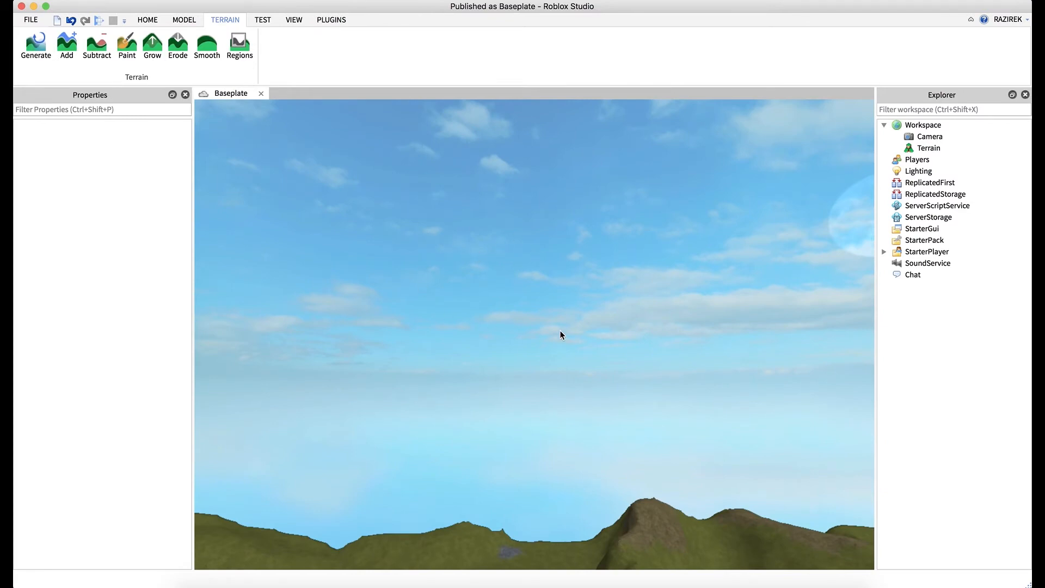
{"action": "right_click_drag", "start_coordinate": [561, 326], "coordinate": [561, 326]}
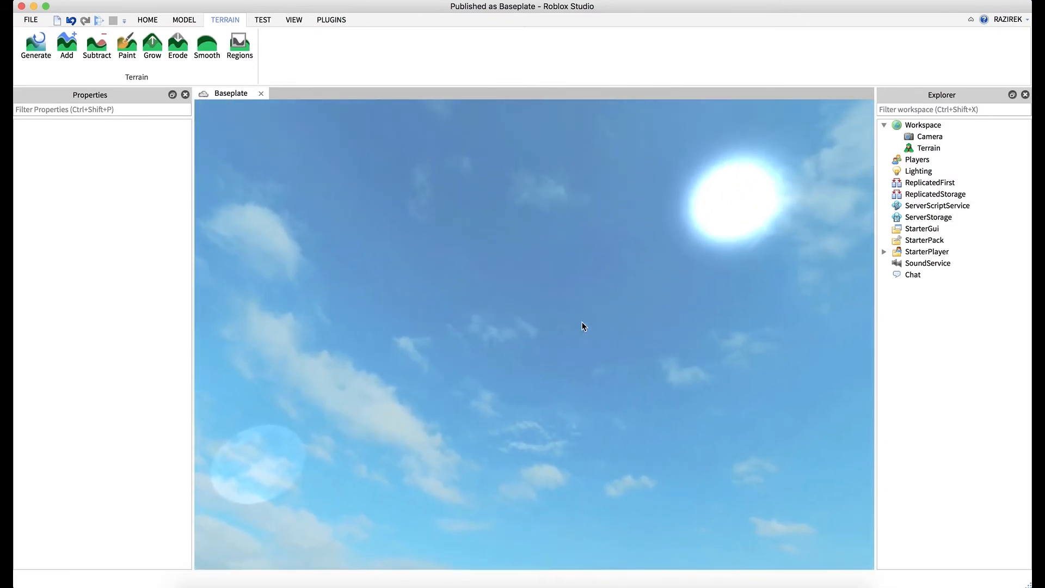
{"action": "right_click", "coordinate": [915, 173]}
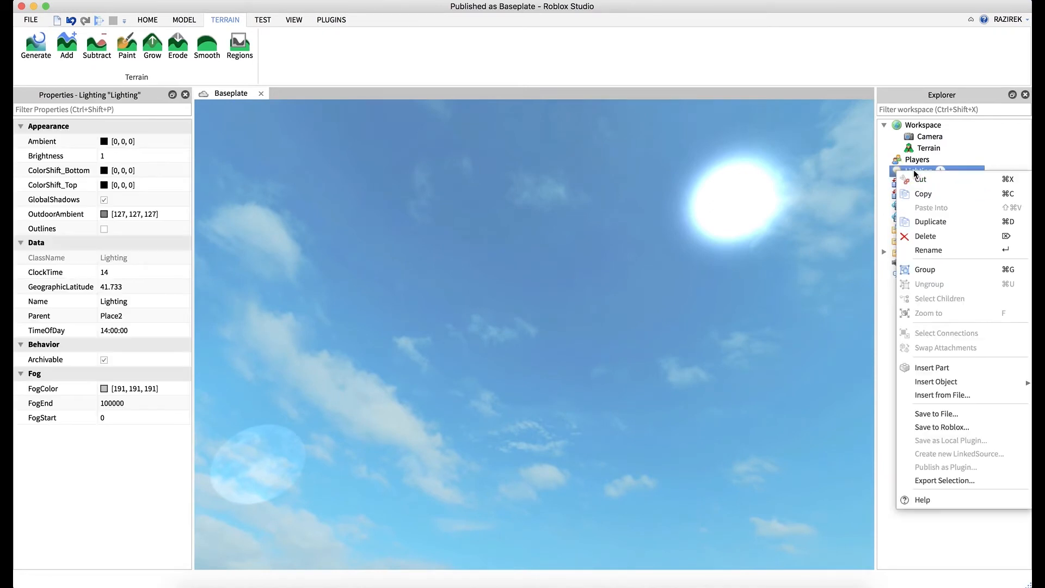
{"action": "mouse_move", "coordinate": [951, 383]}
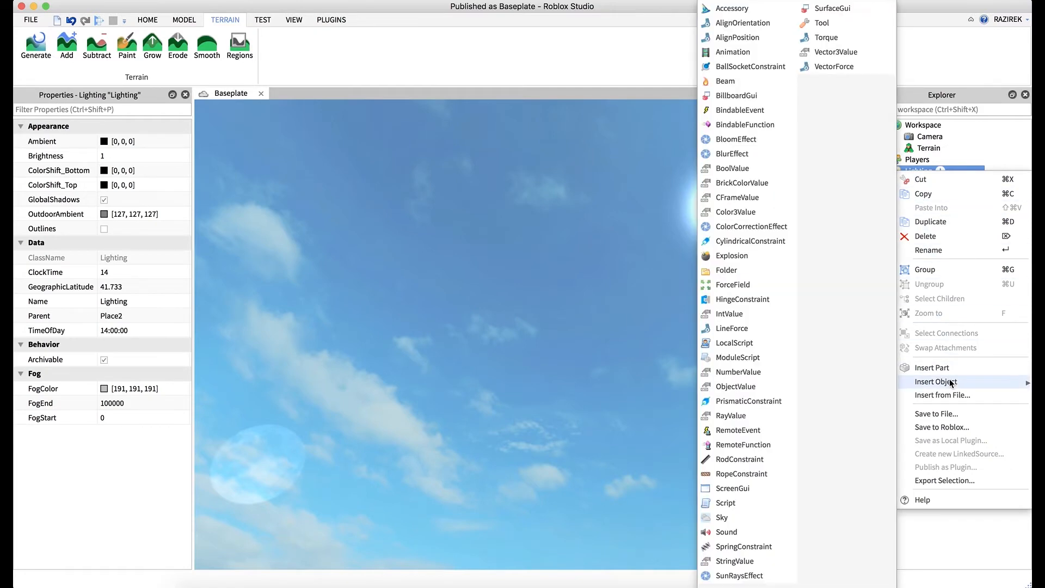
{"action": "left_click", "coordinate": [723, 518]}
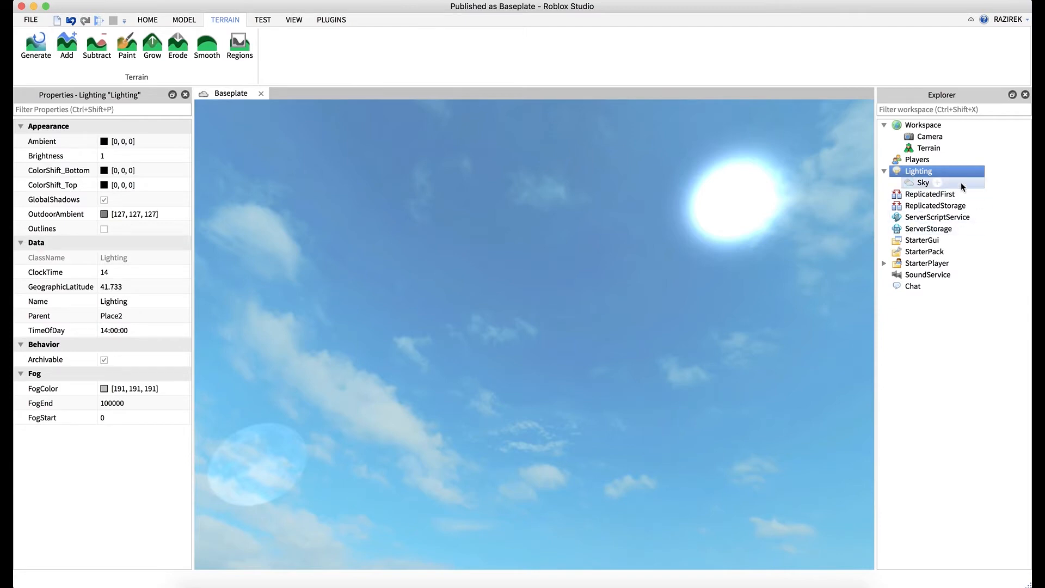
{"action": "right_click_drag", "start_coordinate": [600, 228], "coordinate": [599, 229]}
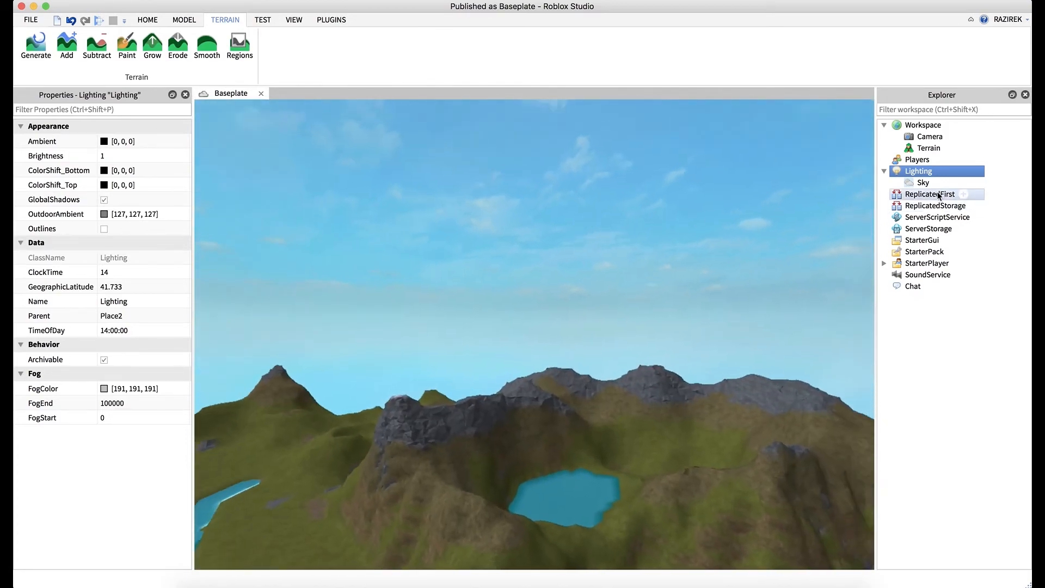
{"action": "left_click", "coordinate": [921, 184]}
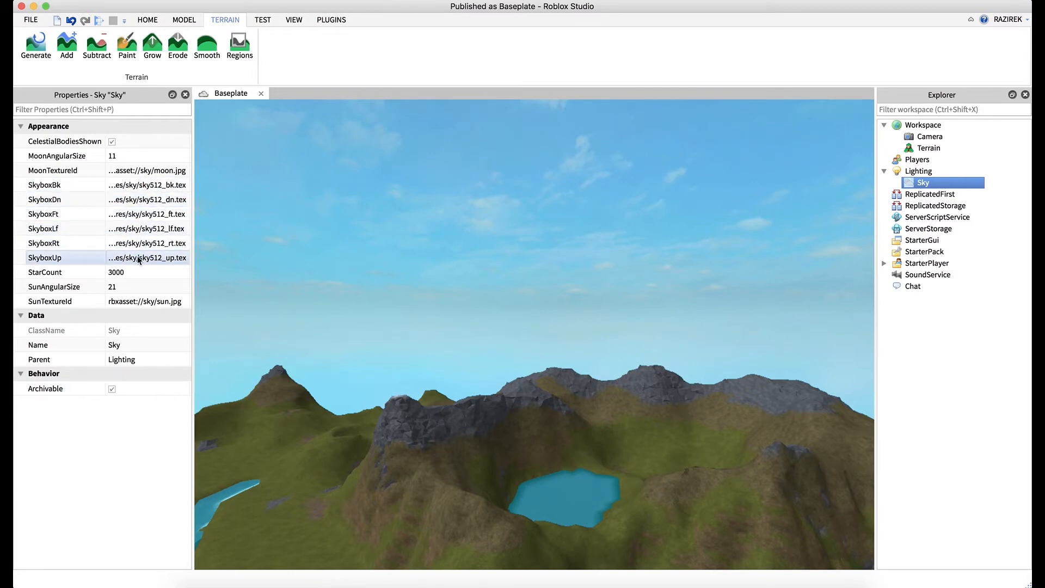
{"action": "right_click_drag", "start_coordinate": [424, 213], "coordinate": [424, 216]}
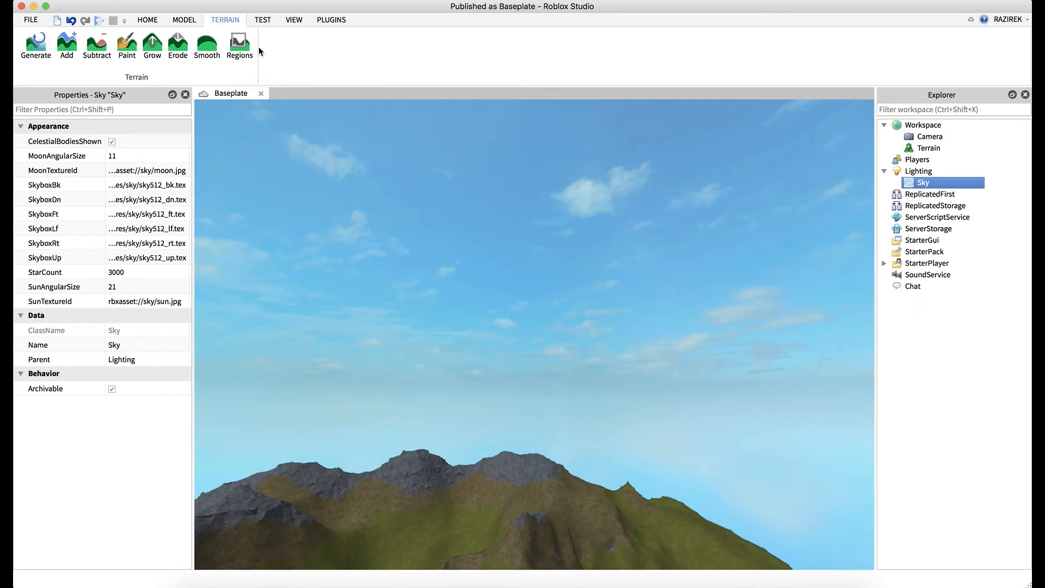
Open the Toolbox on its skybox models and enlarge it to show more results.
{"action": "left_click", "coordinate": [293, 21]}
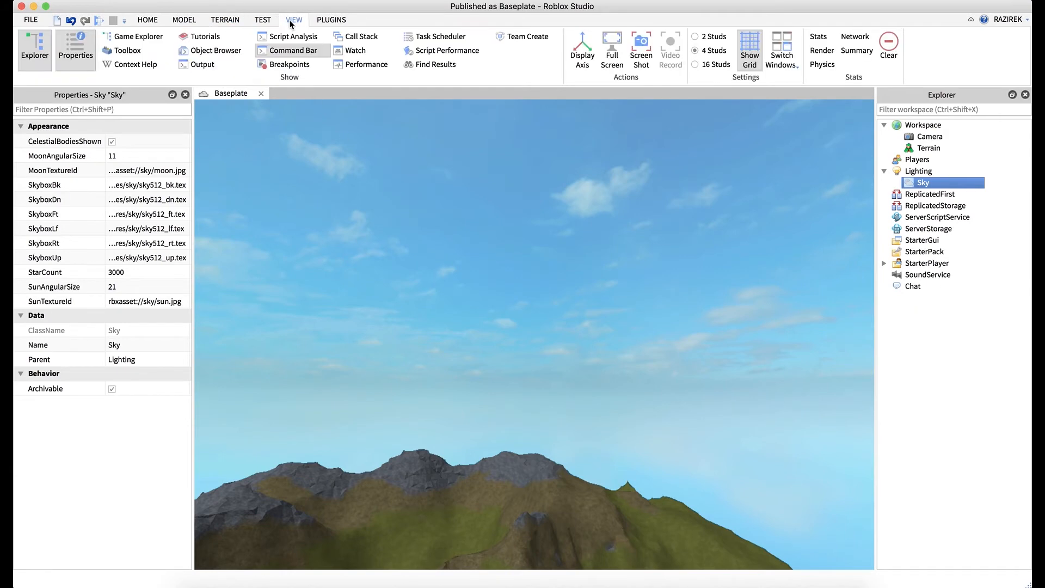
{"action": "left_click", "coordinate": [127, 54]}
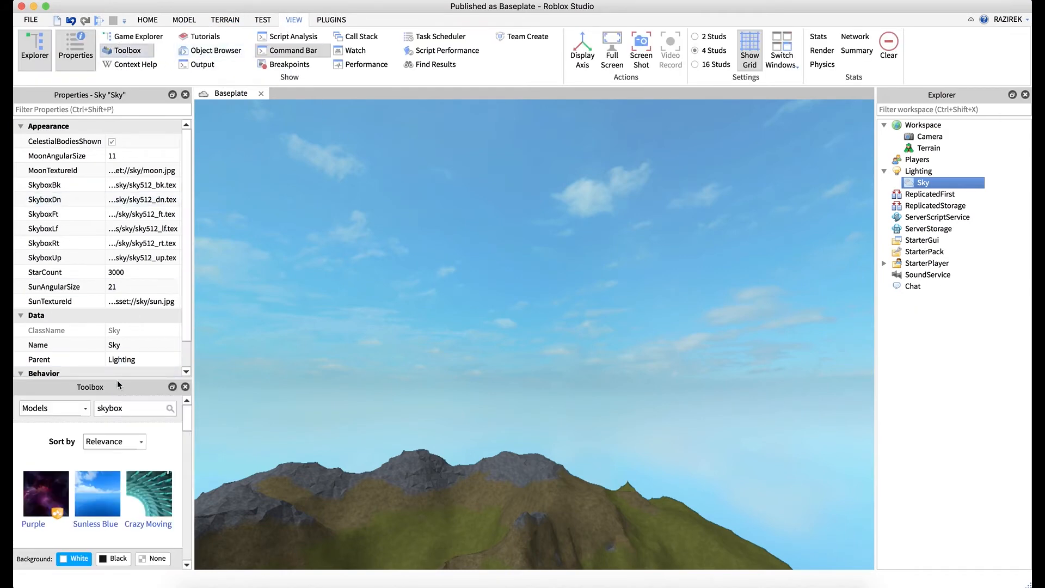
{"action": "left_click_drag", "start_coordinate": [117, 363], "coordinate": [119, 224]}
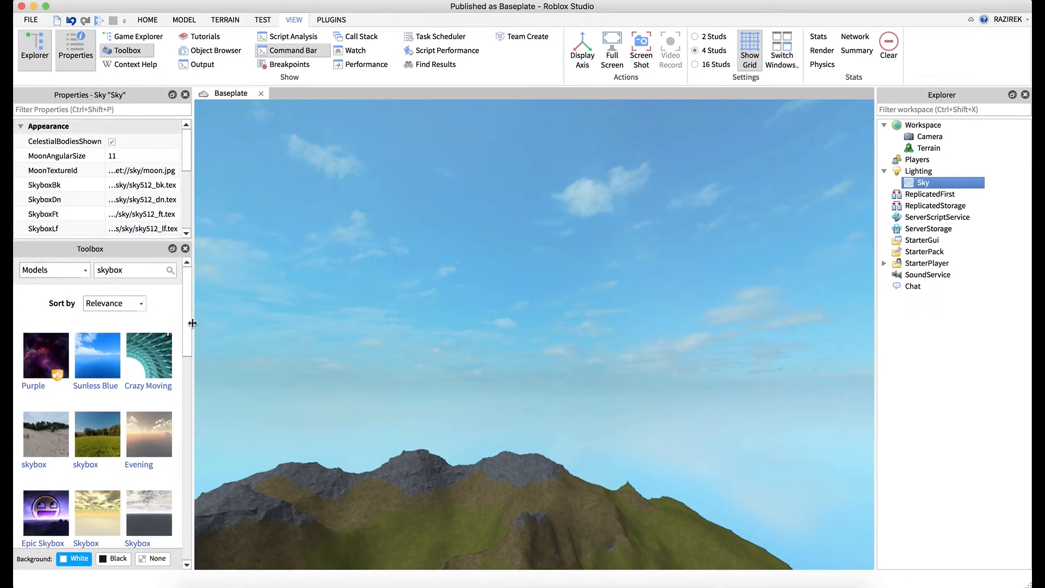
{"action": "left_click_drag", "start_coordinate": [186, 321], "coordinate": [193, 297]}
Apply the Evening skybox model to the place and refresh the Sky object to view it.
{"action": "left_click", "coordinate": [146, 434]}
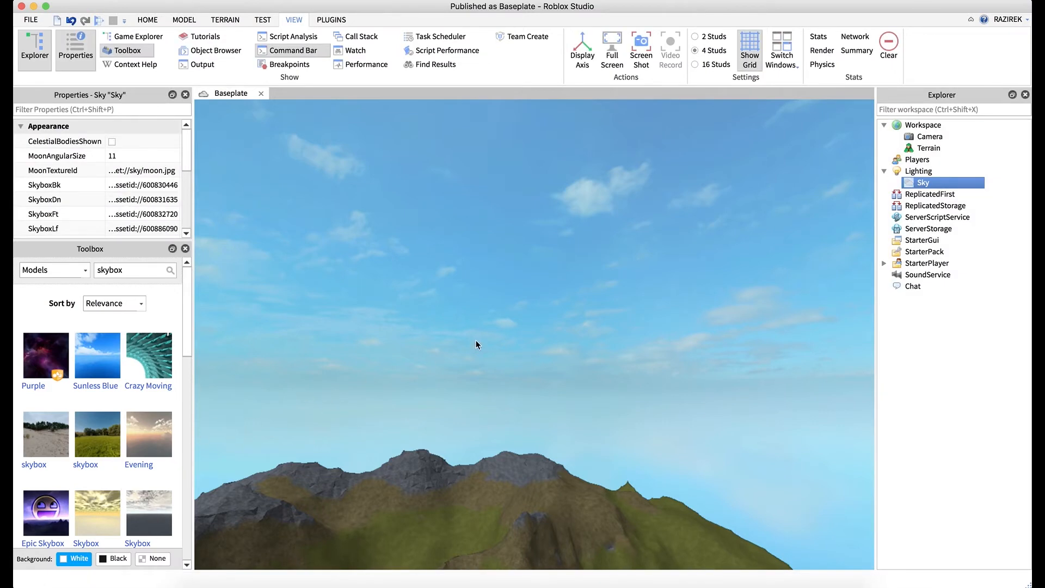
{"action": "right_click_drag", "start_coordinate": [479, 341], "coordinate": [471, 336]}
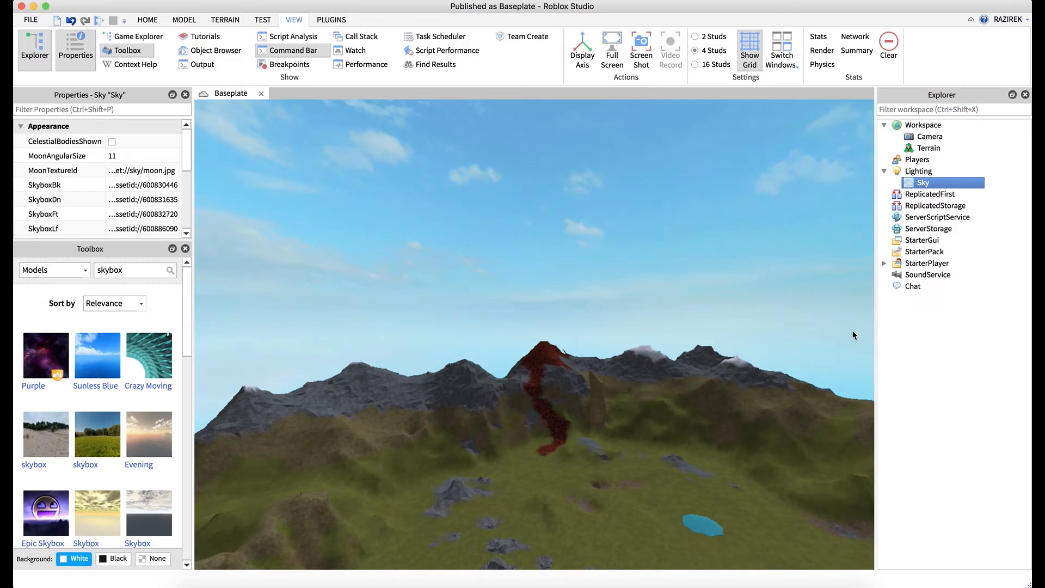
{"action": "left_click", "coordinate": [919, 171]}
{"action": "left_click", "coordinate": [923, 182]}
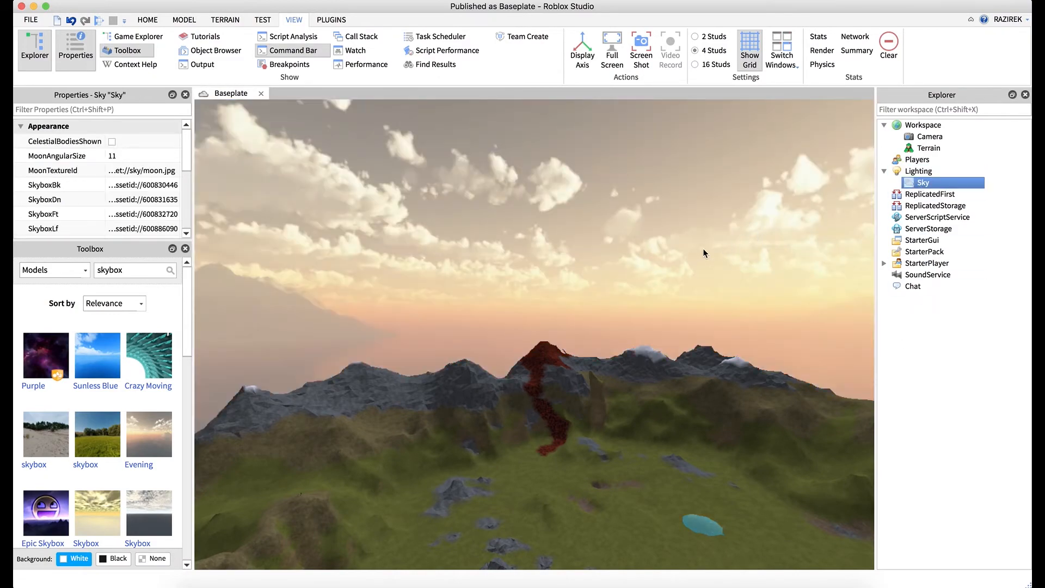
{"action": "right_click_drag", "start_coordinate": [703, 250], "coordinate": [697, 253]}
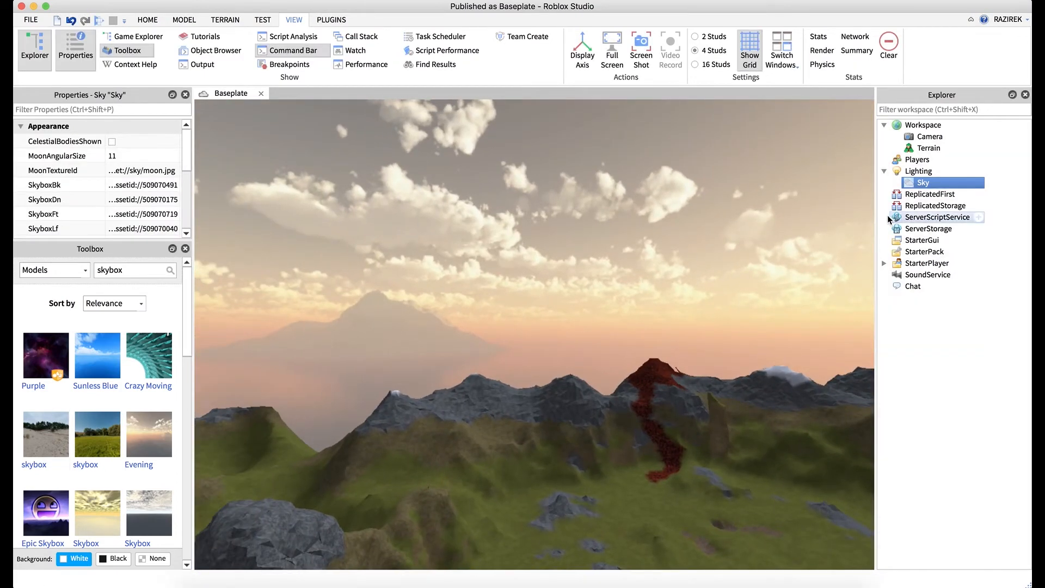
Try the grassy meadow skybox on the place, and replace it with the Purple Nebula skybox.
{"action": "left_click", "coordinate": [922, 172]}
{"action": "left_click", "coordinate": [922, 184]}
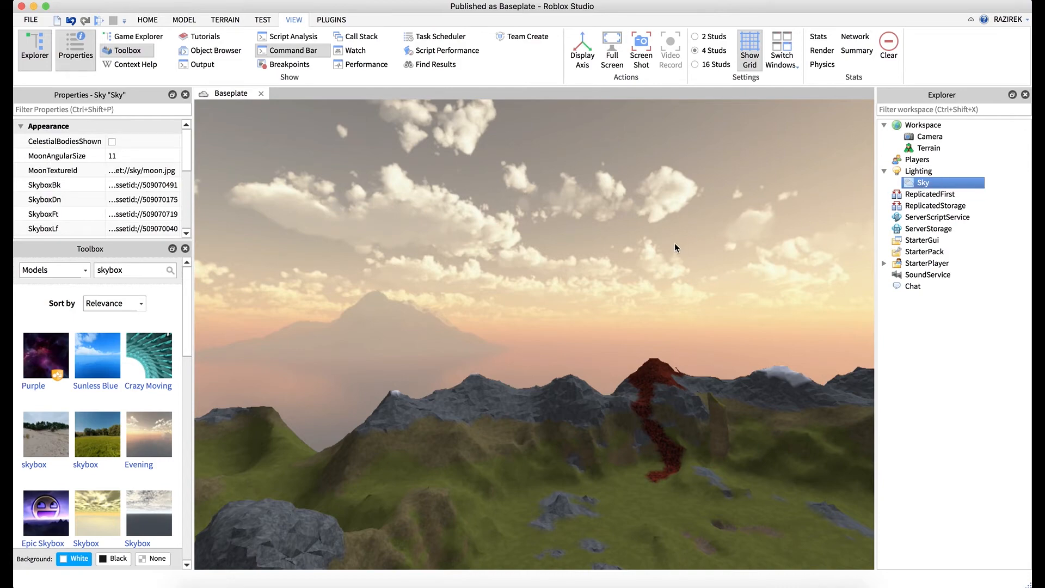
{"action": "right_click_drag", "start_coordinate": [676, 248], "coordinate": [659, 242]}
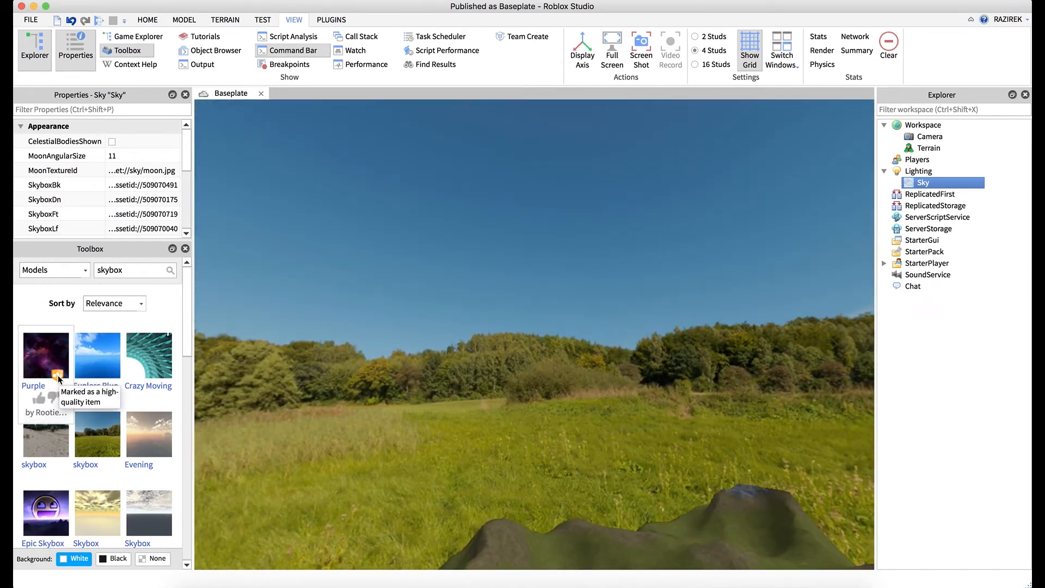
{"action": "left_click", "coordinate": [46, 338]}
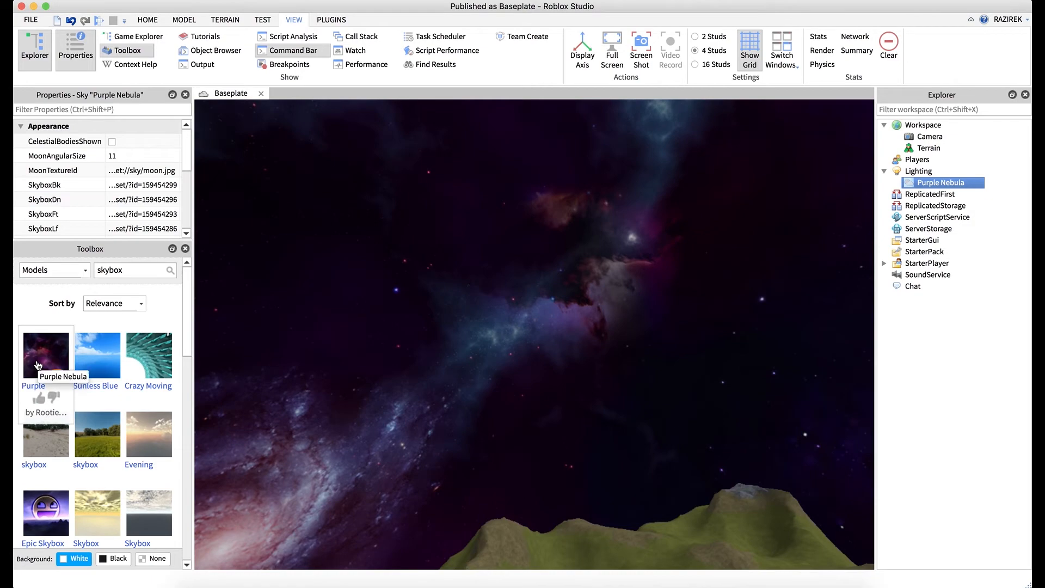
Close the Toolbox and look around the terrain under the Purple Nebula sky.
{"action": "right_click_drag", "start_coordinate": [471, 364], "coordinate": [472, 364]}
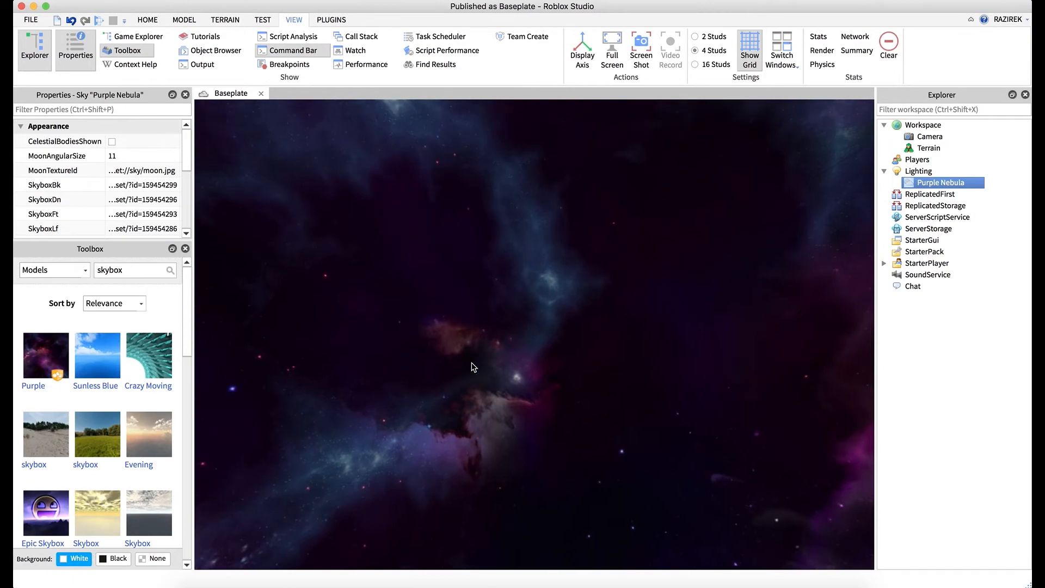
{"action": "left_click", "coordinate": [185, 249]}
{"action": "right_click_drag", "start_coordinate": [572, 423], "coordinate": [574, 423]}
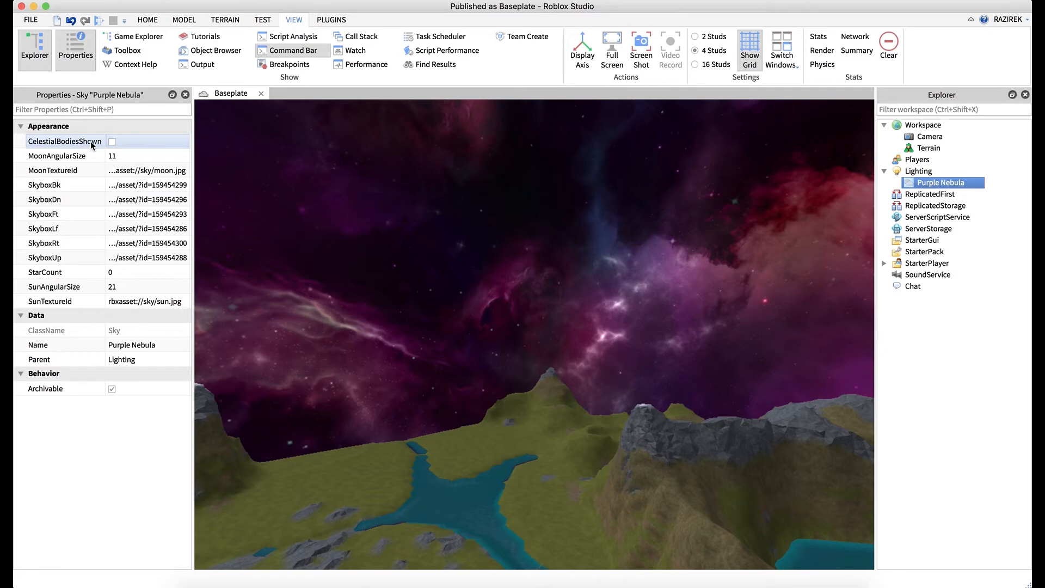
Enable CelestialBodiesShown on the Purple Nebula sky and look for the sun and moon.
{"action": "right_click_drag", "start_coordinate": [412, 272], "coordinate": [483, 312]}
{"action": "left_click", "coordinate": [111, 142]}
{"action": "mouse_move", "coordinate": [556, 421]}
{"action": "right_mouse_down"}
{"action": "mouse_move", "coordinate": [583, 415]}
{"action": "mouse_move", "coordinate": [555, 420]}
{"action": "right_mouse_up"}
{"action": "right_click_drag", "start_coordinate": [447, 335], "coordinate": [450, 337]}
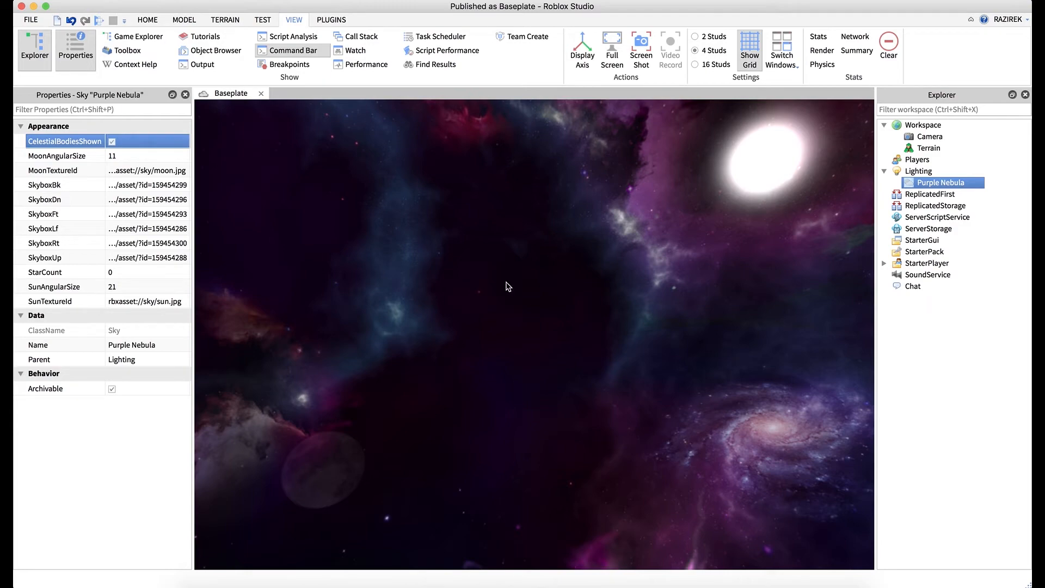
Turn CelestialBodiesShown off and back on to compare the Purple Nebula sky with and without the sun and moon.
{"action": "right_click_drag", "start_coordinate": [567, 326], "coordinate": [567, 326]}
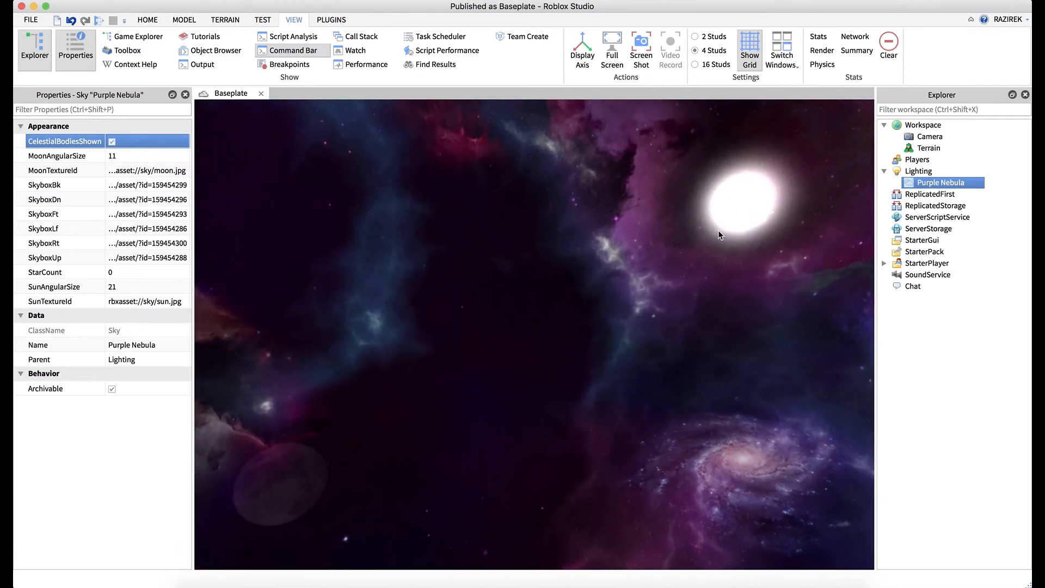
{"action": "right_click_drag", "start_coordinate": [508, 394], "coordinate": [509, 395]}
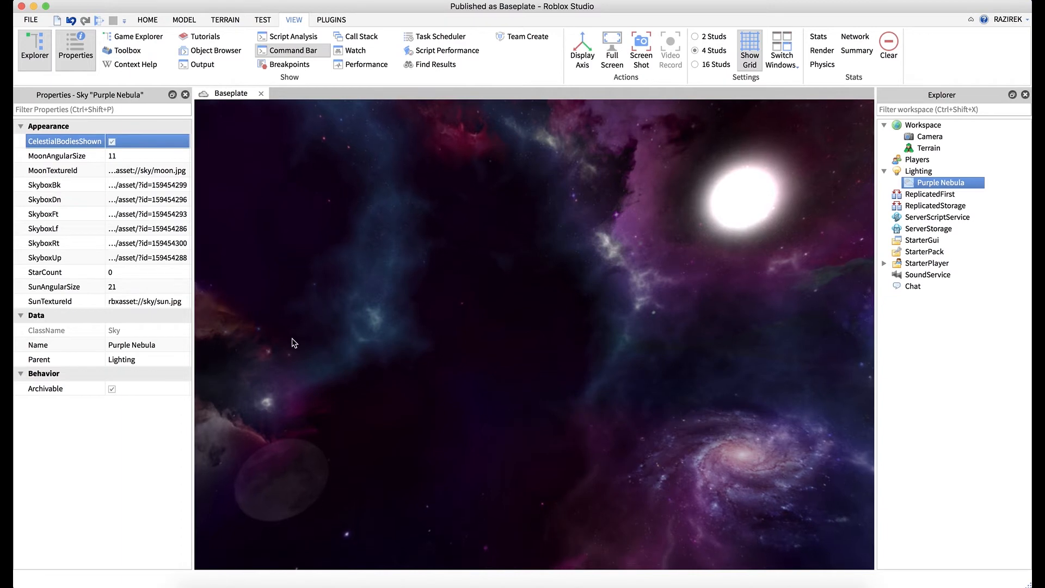
{"action": "left_click", "coordinate": [115, 144]}
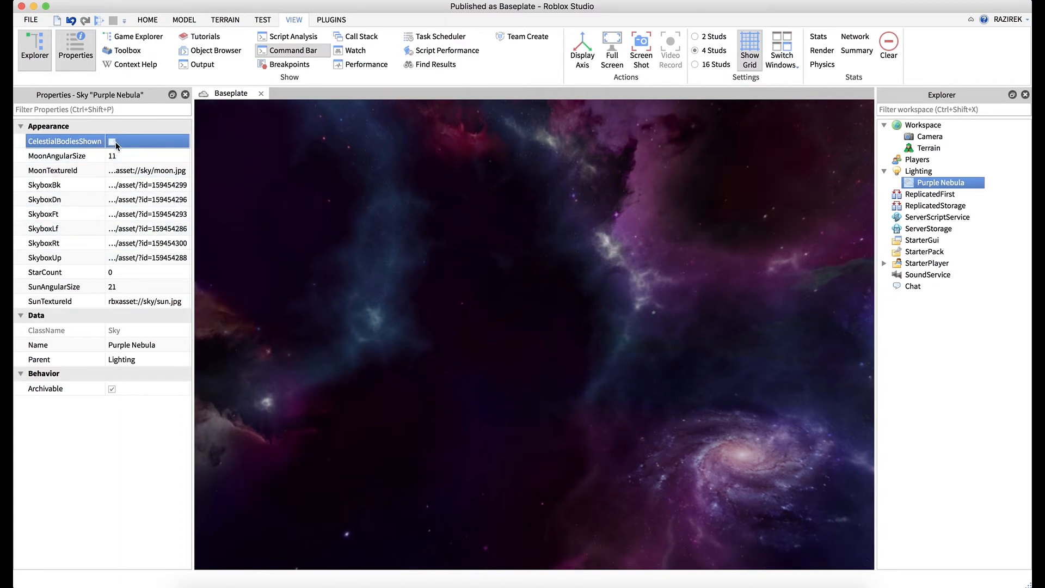
{"action": "left_click", "coordinate": [112, 142]}
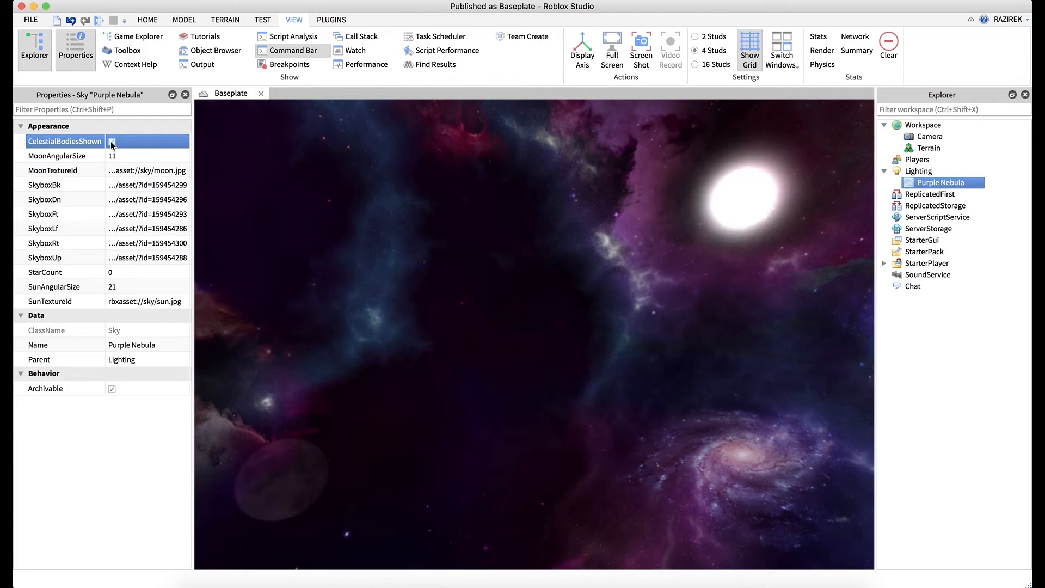
{"action": "right_click_drag", "start_coordinate": [402, 251], "coordinate": [403, 253]}
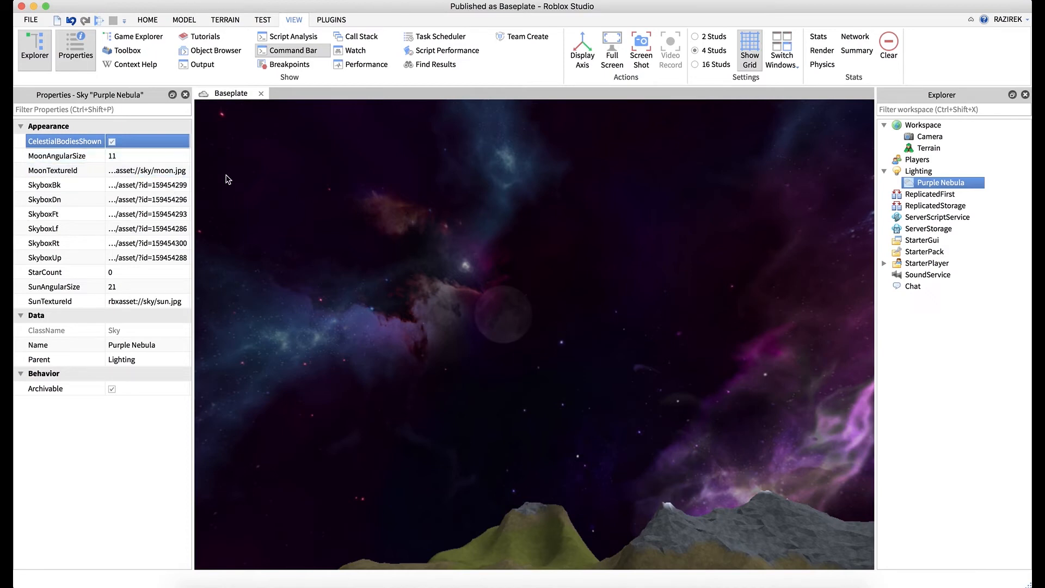
Set the Purple Nebula sky's MoonAngularSize to 30 and view the resized moon.
{"action": "left_click", "coordinate": [146, 157]}
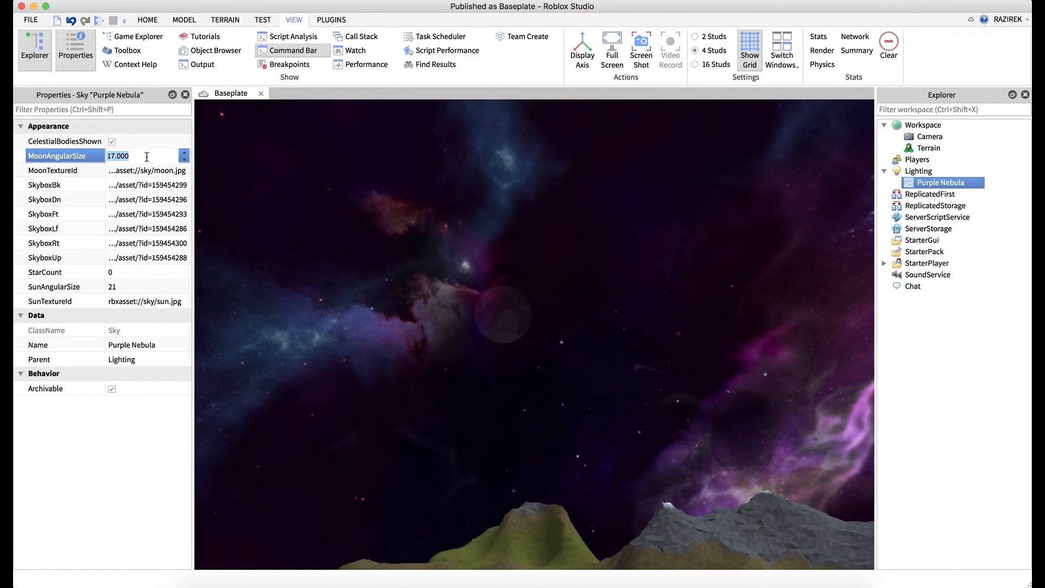
{"action": "scroll", "coordinate": [147, 156], "scroll_direction": "up", "scroll_amount": 5}
{"action": "key", "text": "Return"}
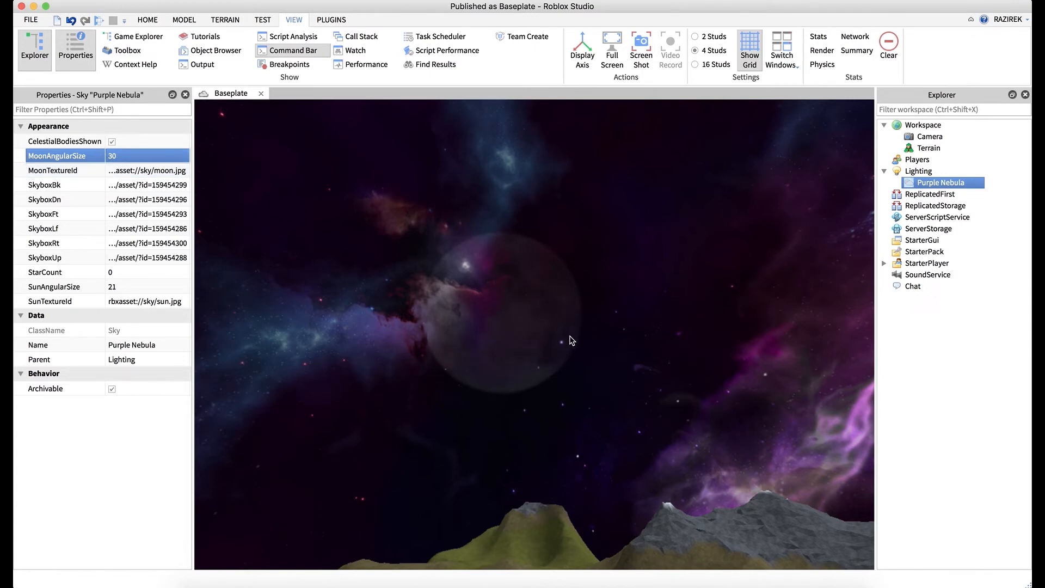
{"action": "right_click_drag", "start_coordinate": [569, 338], "coordinate": [466, 361]}
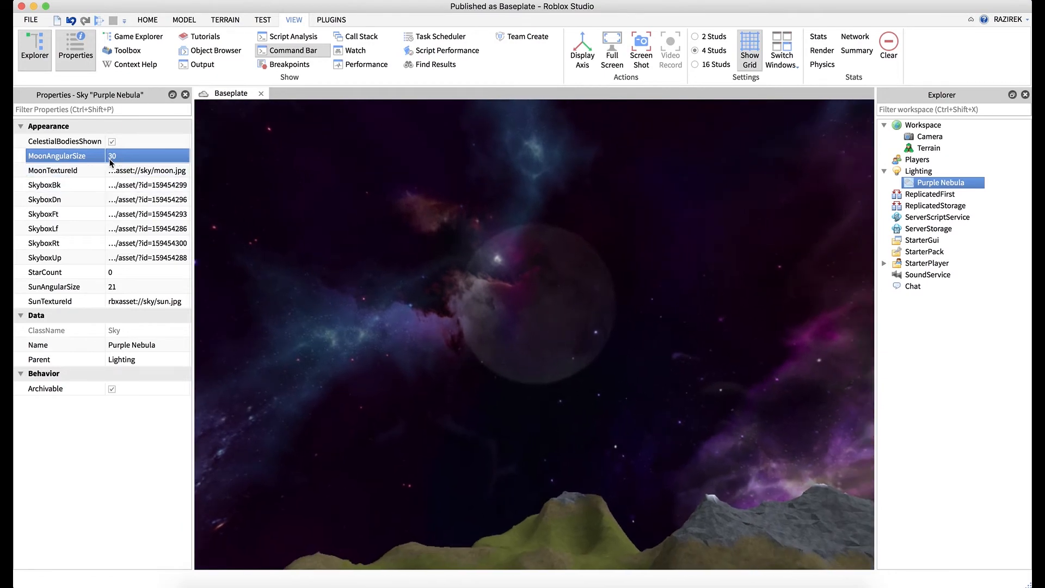
Set the Purple Nebula sky's SunAngularSize to 40 and compare the sun with the moon.
{"action": "right_click_drag", "start_coordinate": [572, 293], "coordinate": [575, 296]}
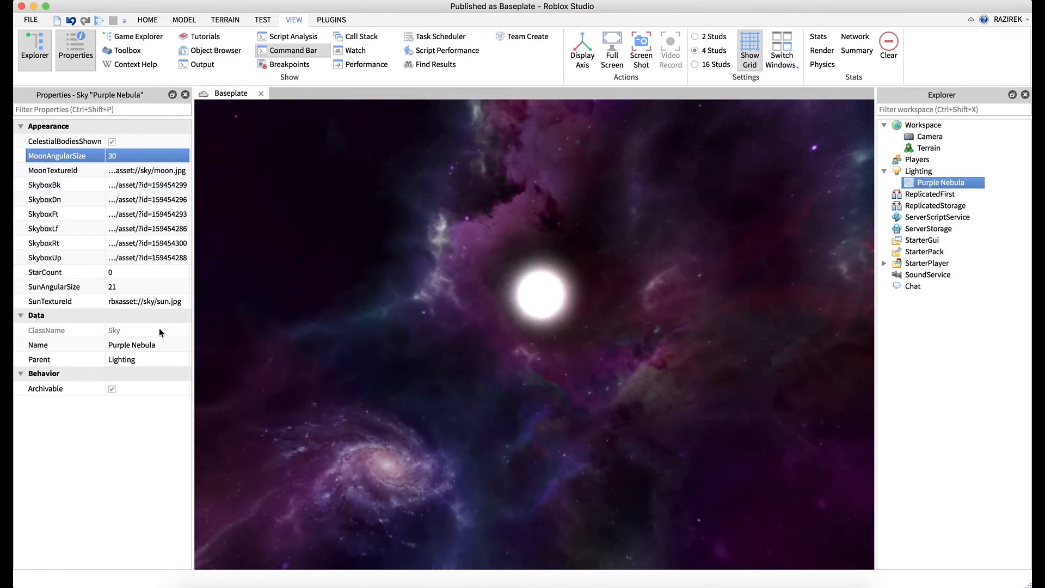
{"action": "left_click", "coordinate": [147, 286]}
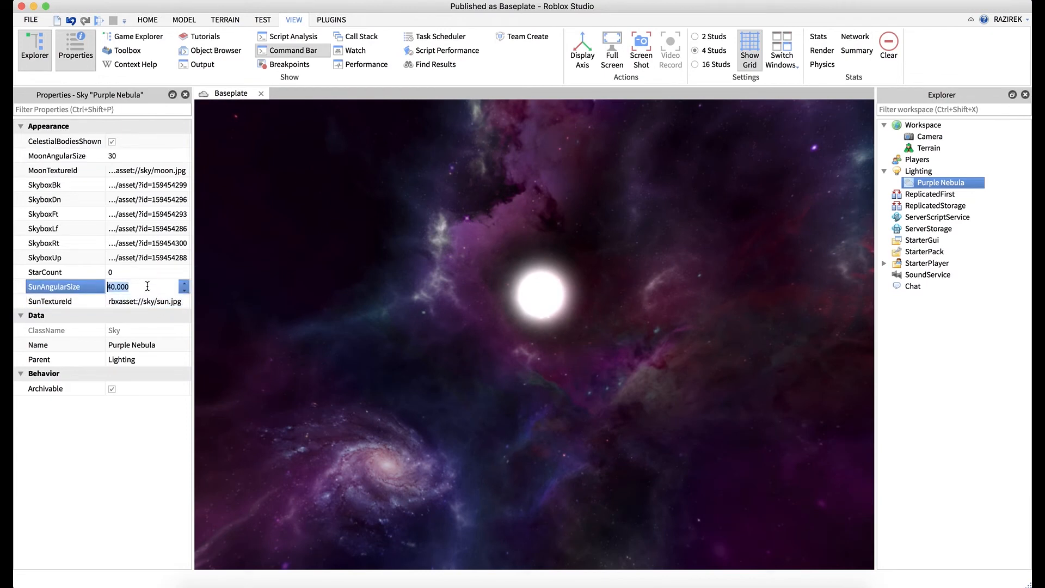
{"action": "key", "text": "Return"}
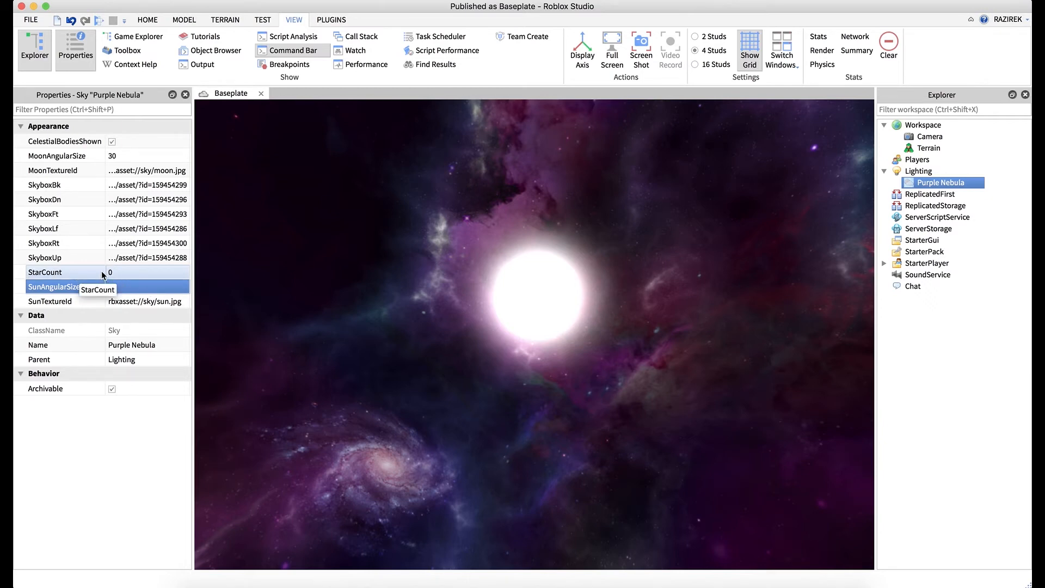
{"action": "right_click_drag", "start_coordinate": [505, 276], "coordinate": [292, 191]}
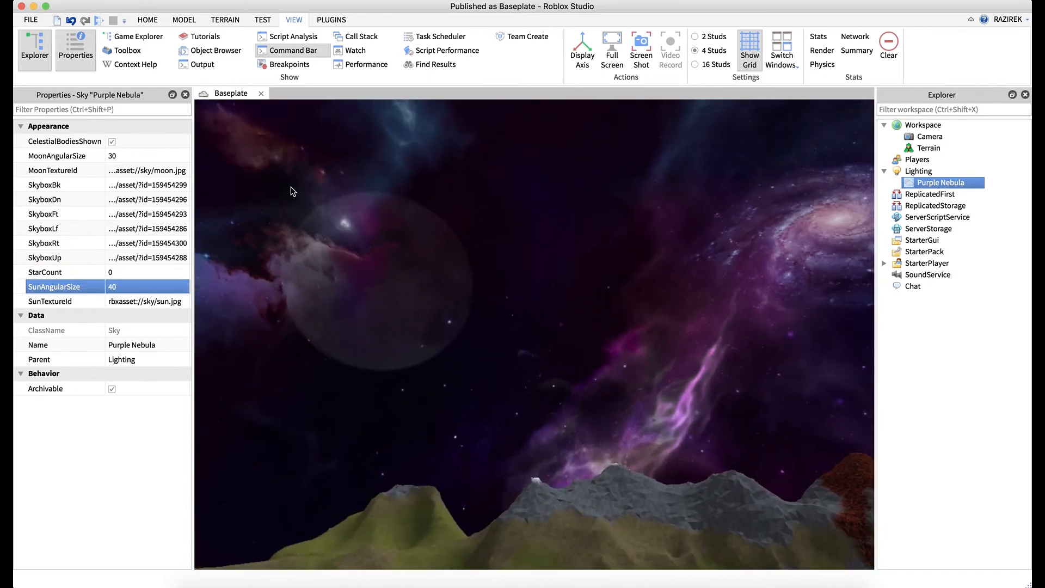
Disable CelestialBodiesShown on the Purple Nebula sky and inspect the sky without the sun and moon.
{"action": "left_click", "coordinate": [111, 142]}
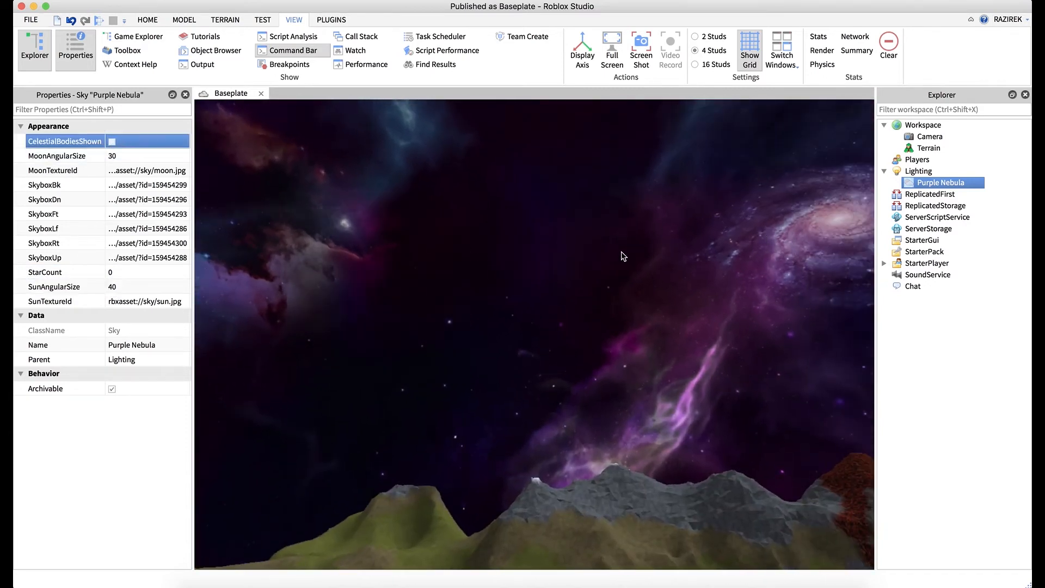
{"action": "right_click_drag", "start_coordinate": [623, 256], "coordinate": [623, 256]}
{"action": "right_click_drag", "start_coordinate": [718, 455], "coordinate": [721, 460]}
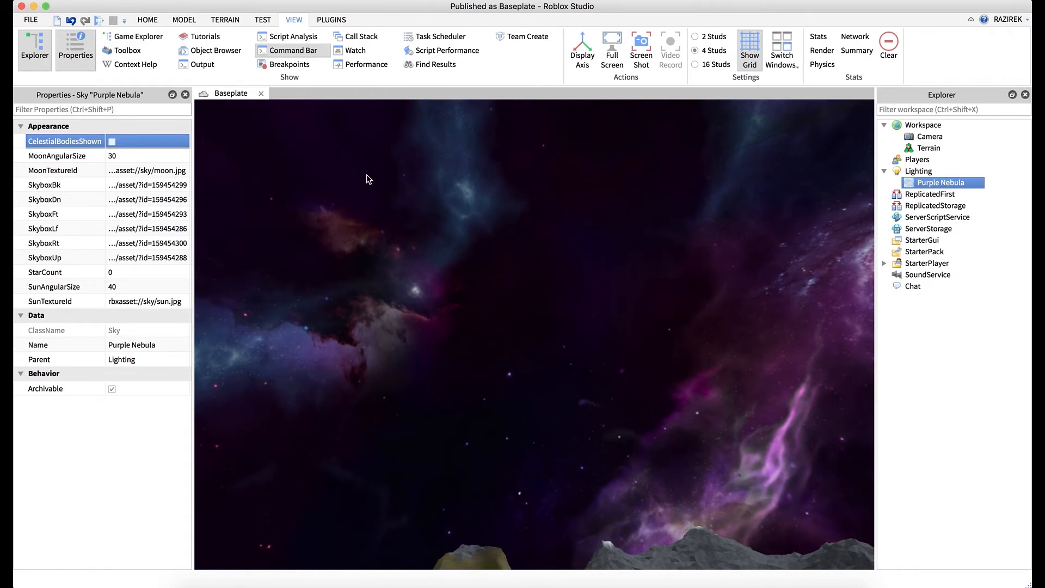
{"action": "right_click_drag", "start_coordinate": [572, 318], "coordinate": [571, 320]}
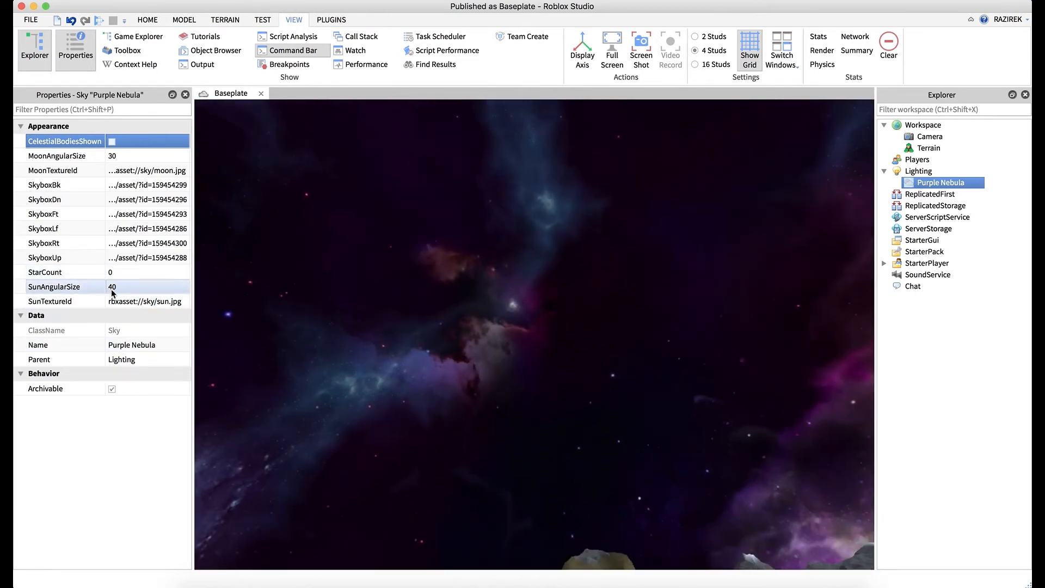
Set the sky's StarCount to 2000 and check it by switching CelestialBodiesShown on and off again.
{"action": "left_click", "coordinate": [116, 272]}
{"action": "type", "text": "2000"}
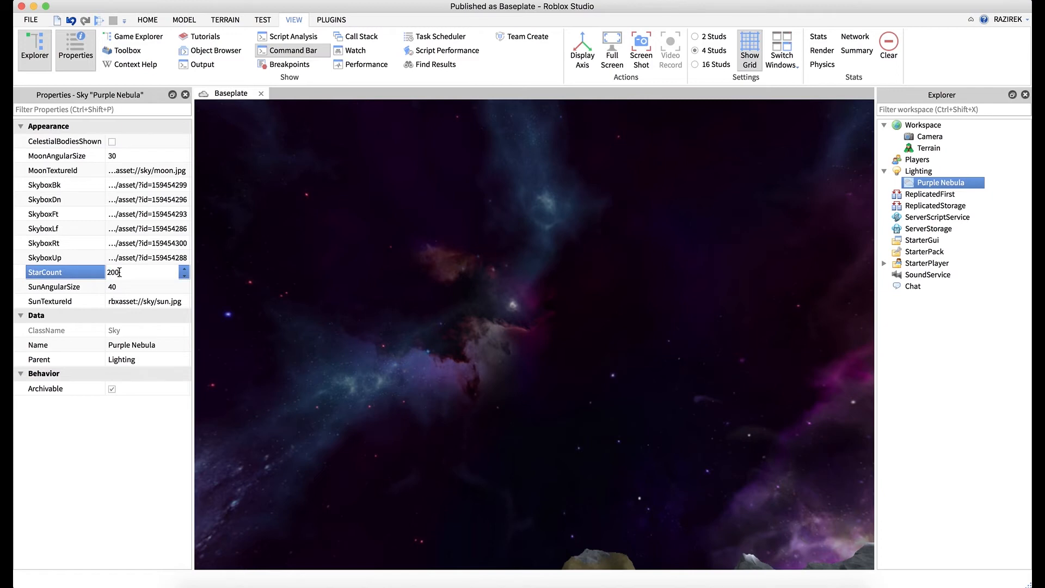
{"action": "key", "text": "Return"}
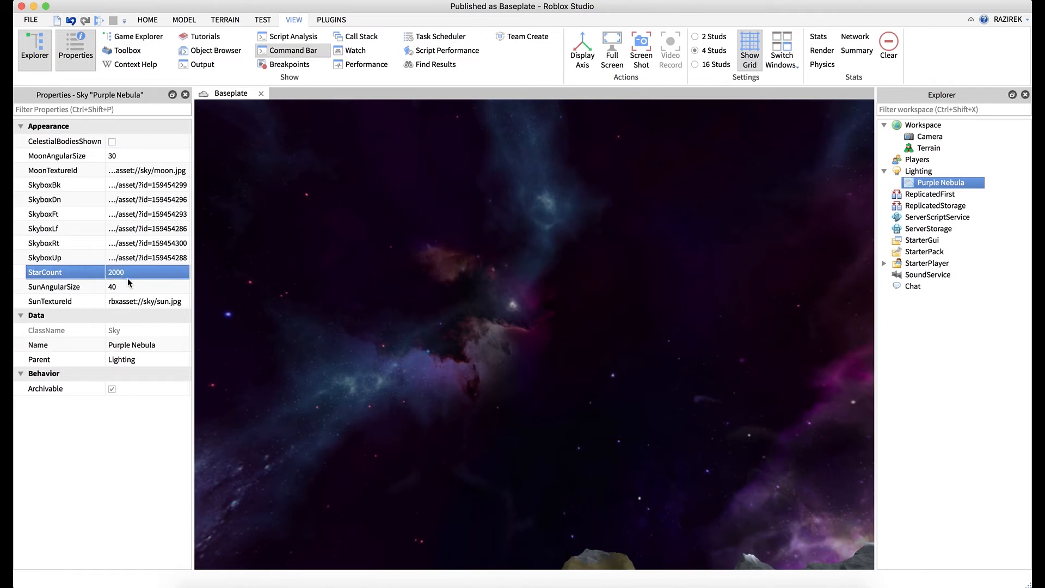
{"action": "left_click", "coordinate": [112, 142]}
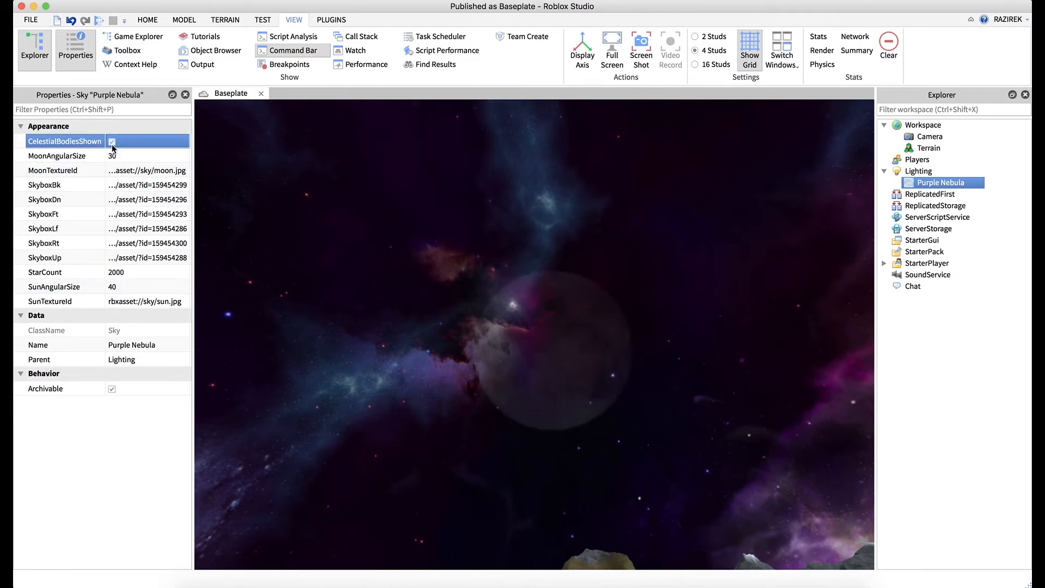
{"action": "left_click", "coordinate": [113, 142]}
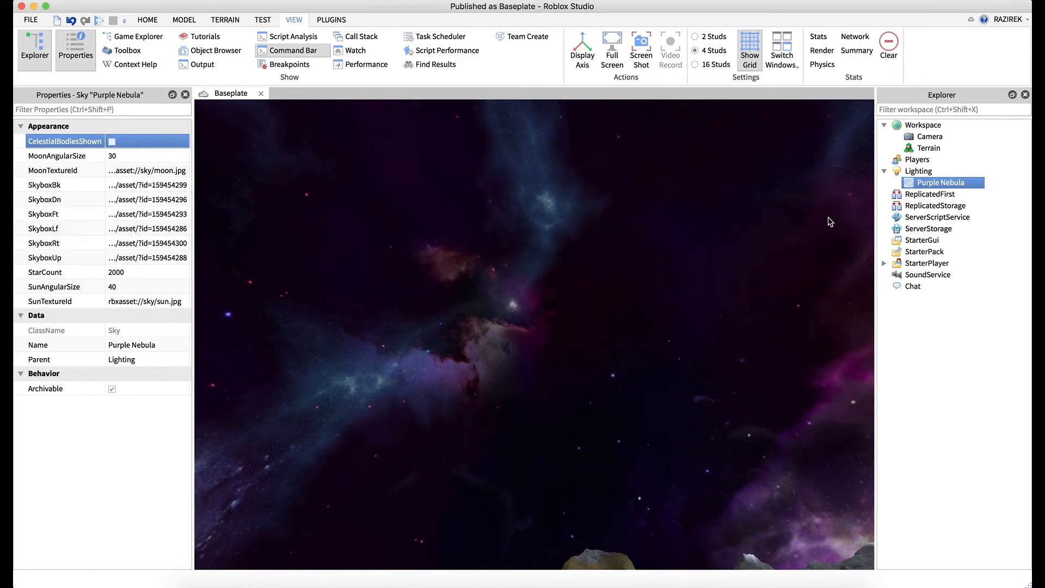
Delete the Purple Nebula sky from Lighting and view the default sky.
{"action": "right_click", "coordinate": [939, 182]}
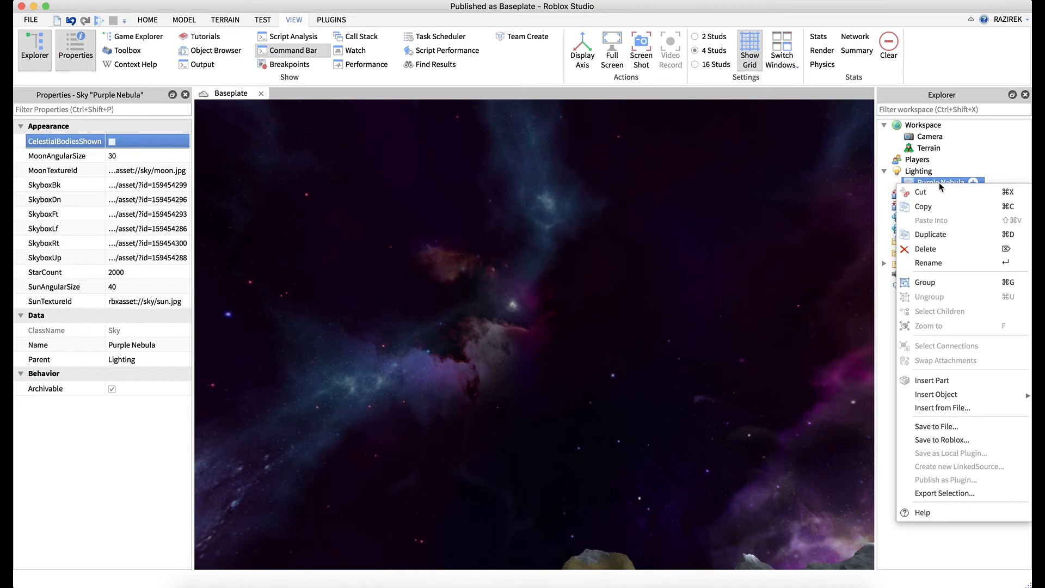
{"action": "left_click", "coordinate": [941, 255]}
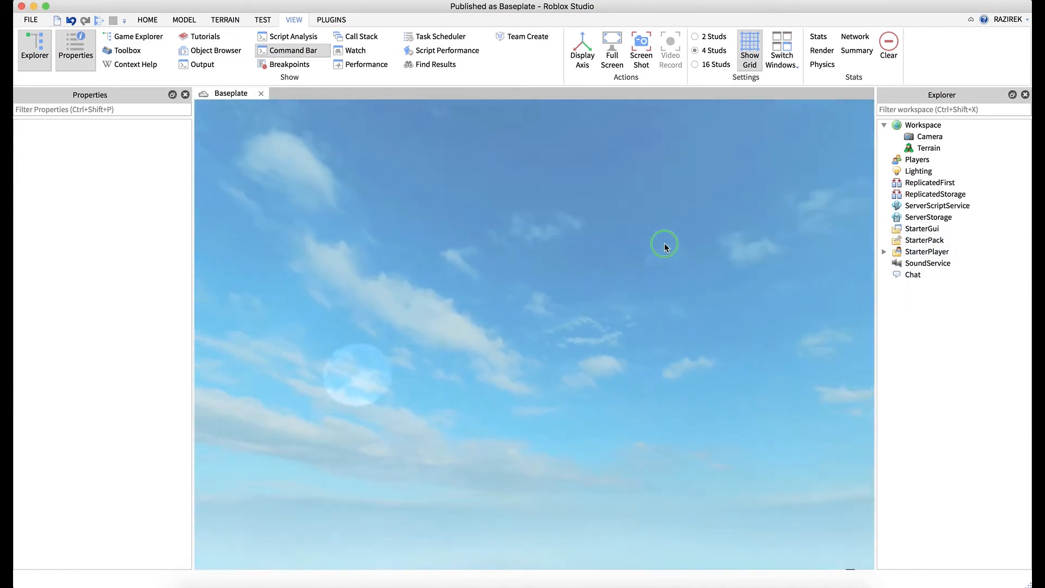
{"action": "right_click_drag", "start_coordinate": [664, 246], "coordinate": [669, 244]}
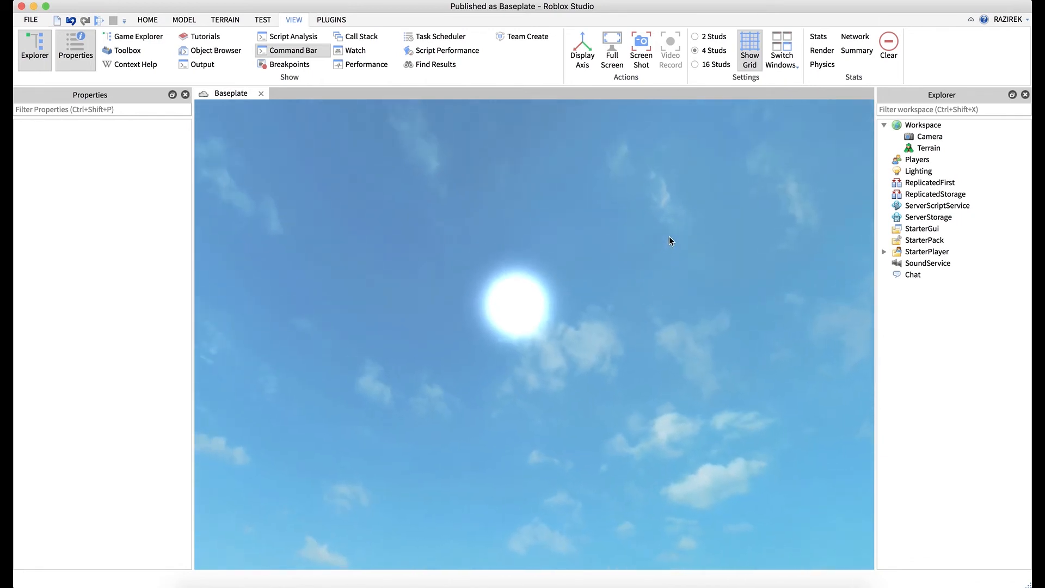
Start a play test of the Baseplate place.
{"action": "left_click", "coordinate": [100, 21]}
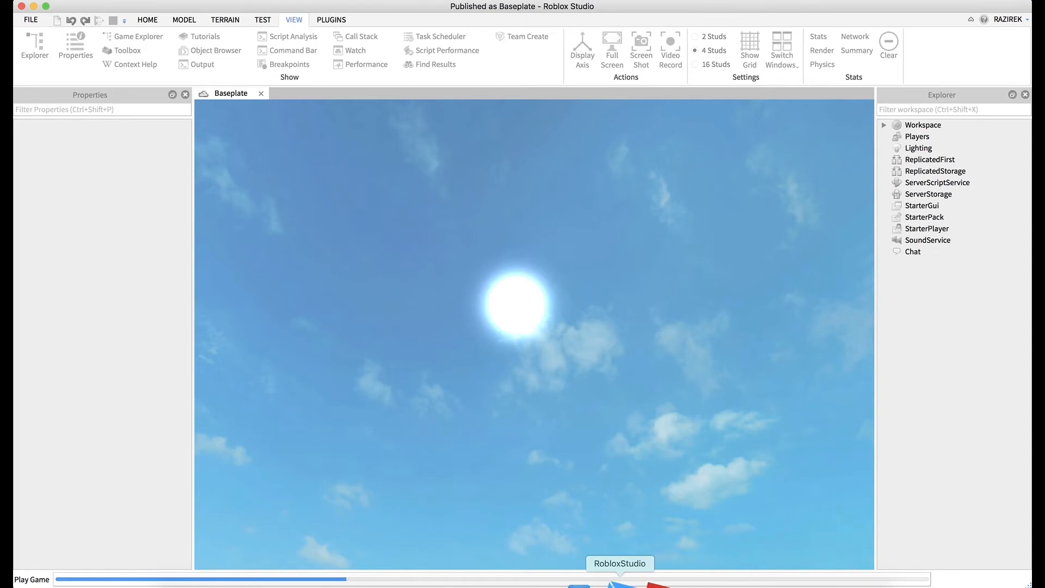
{"action": "right_click", "coordinate": [621, 584]}
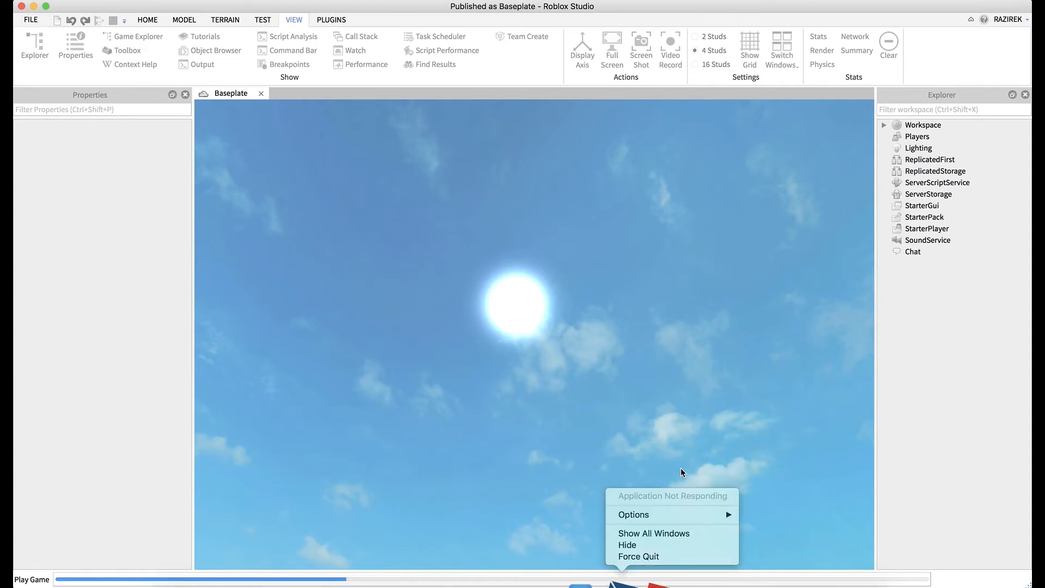
{"action": "left_click", "coordinate": [664, 417]}
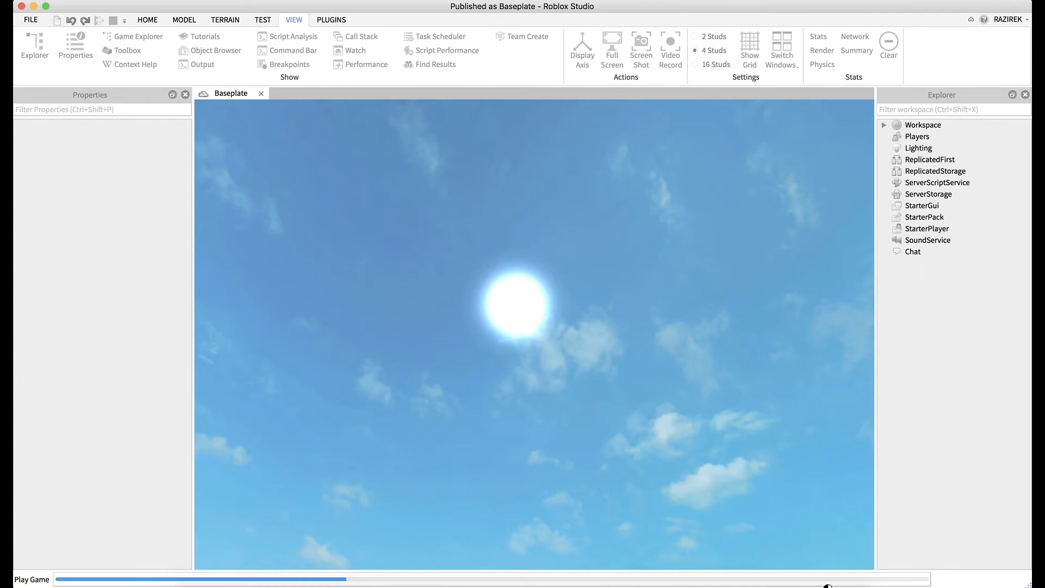
{"action": "left_click", "coordinate": [823, 584]}
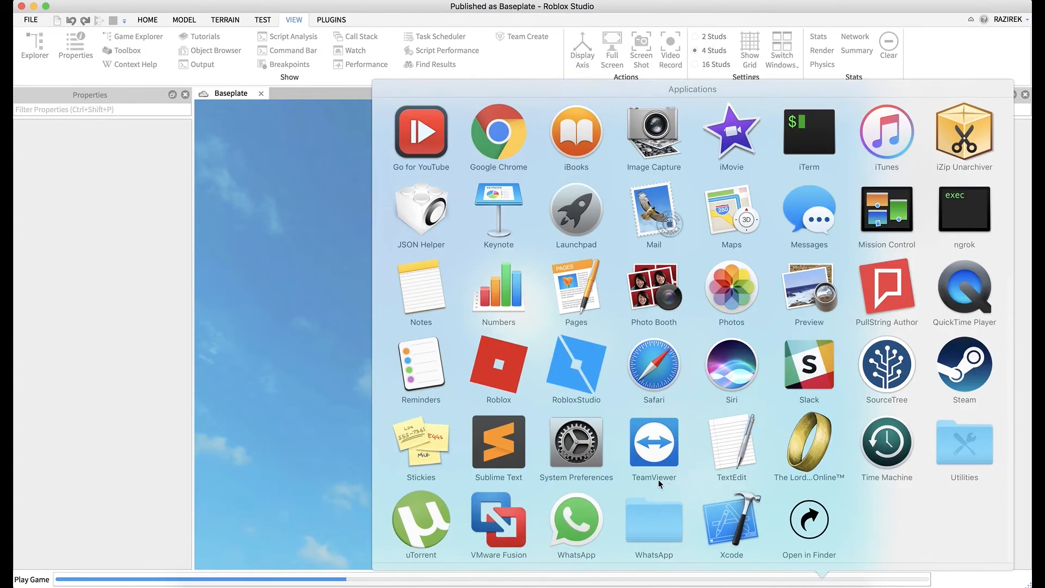
{"action": "left_click", "coordinate": [542, 396]}
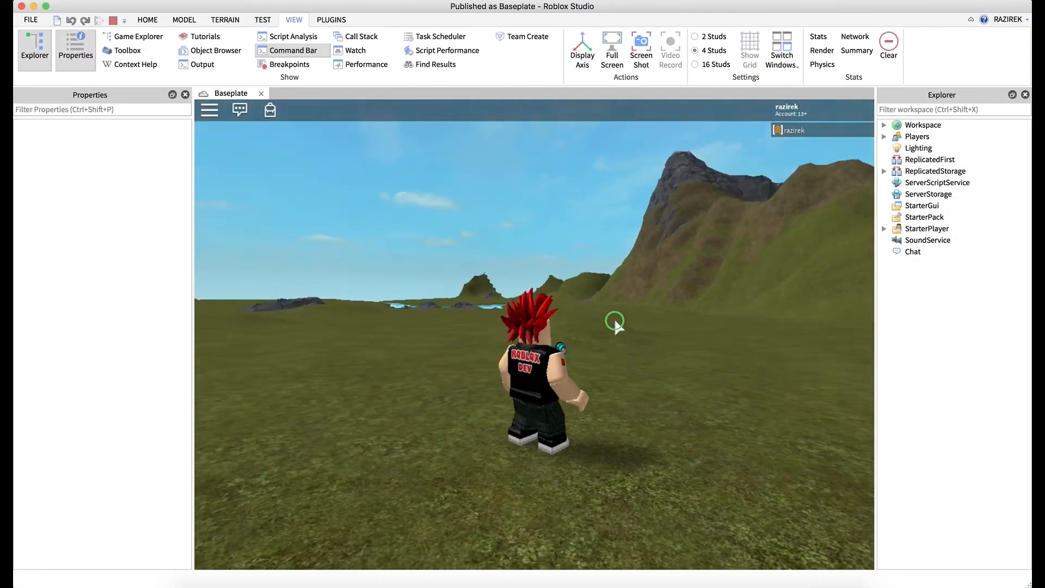
Frame the character against the mountain and the moon in the play test, and insert a BloomEffect into Lighting.
{"action": "right_click_drag", "start_coordinate": [615, 320], "coordinate": [616, 311]}
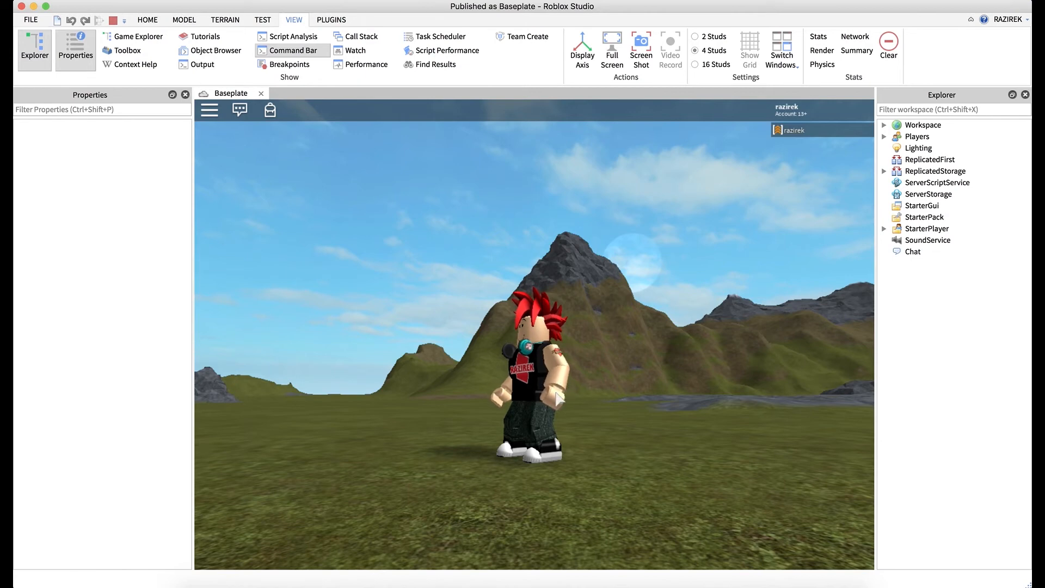
{"action": "right_click_drag", "start_coordinate": [670, 340], "coordinate": [670, 341]}
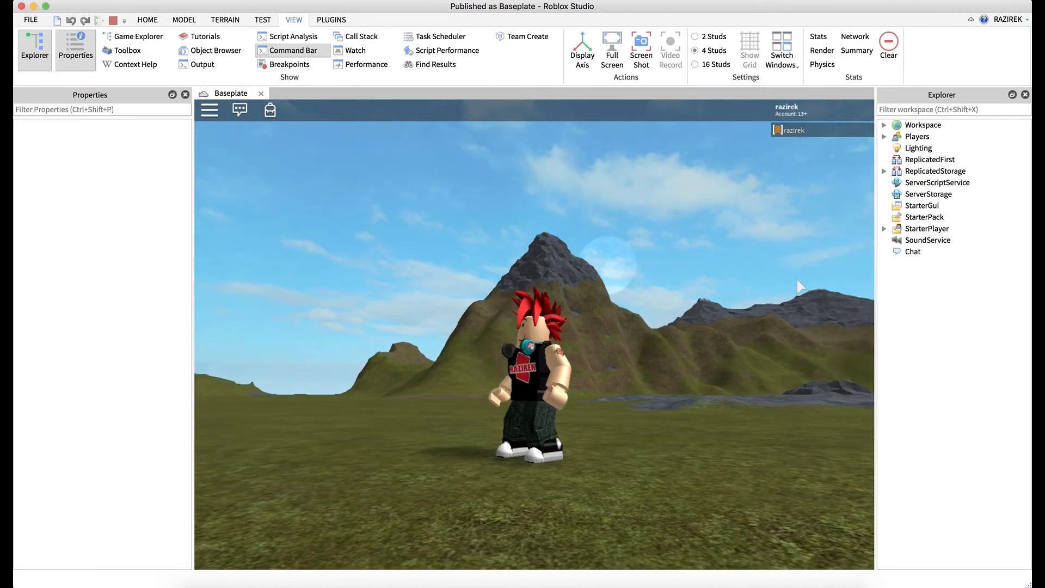
{"action": "right_click", "coordinate": [909, 147]}
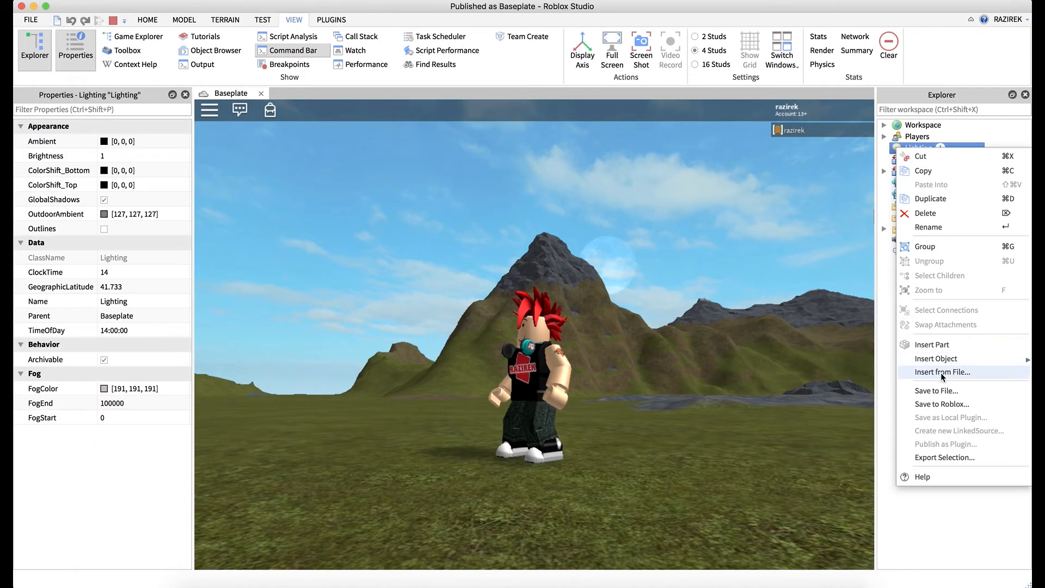
{"action": "mouse_move", "coordinate": [937, 361]}
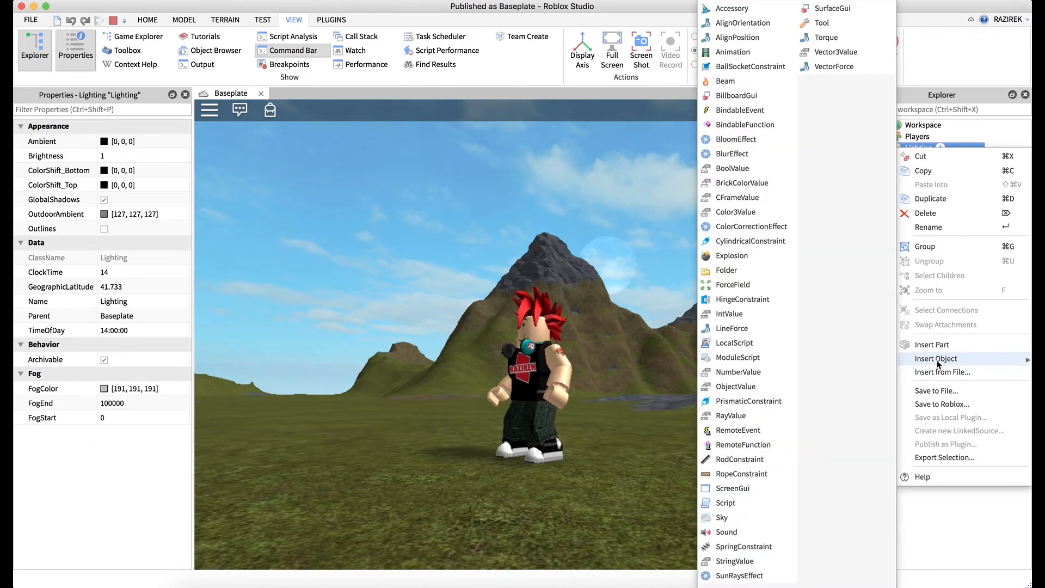
{"action": "left_click", "coordinate": [736, 140]}
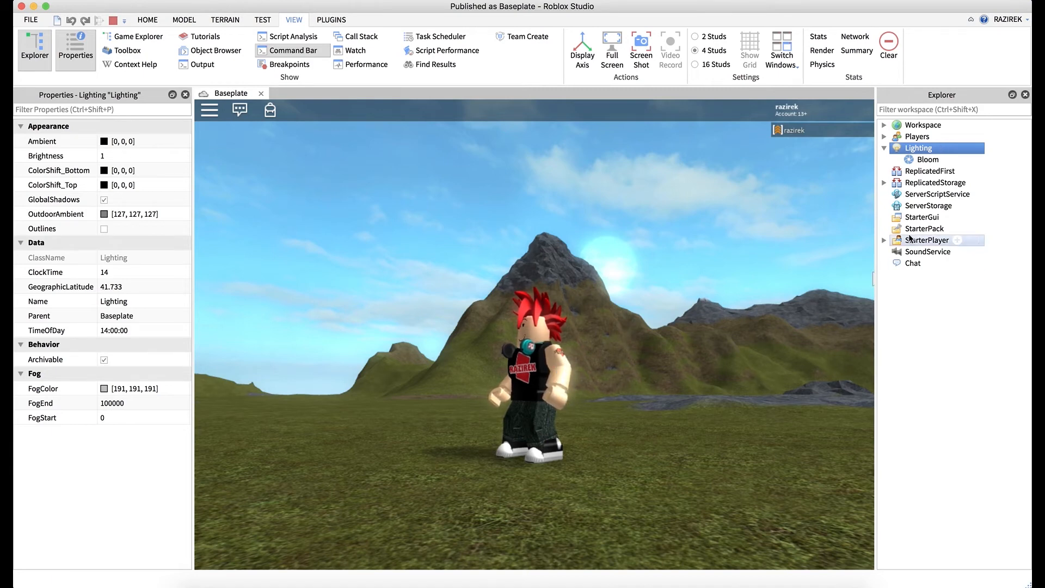
Compare the mountain scene with and without bloom by toggling the Bloom effect's Enabled property, leaving it on.
{"action": "left_click", "coordinate": [919, 161]}
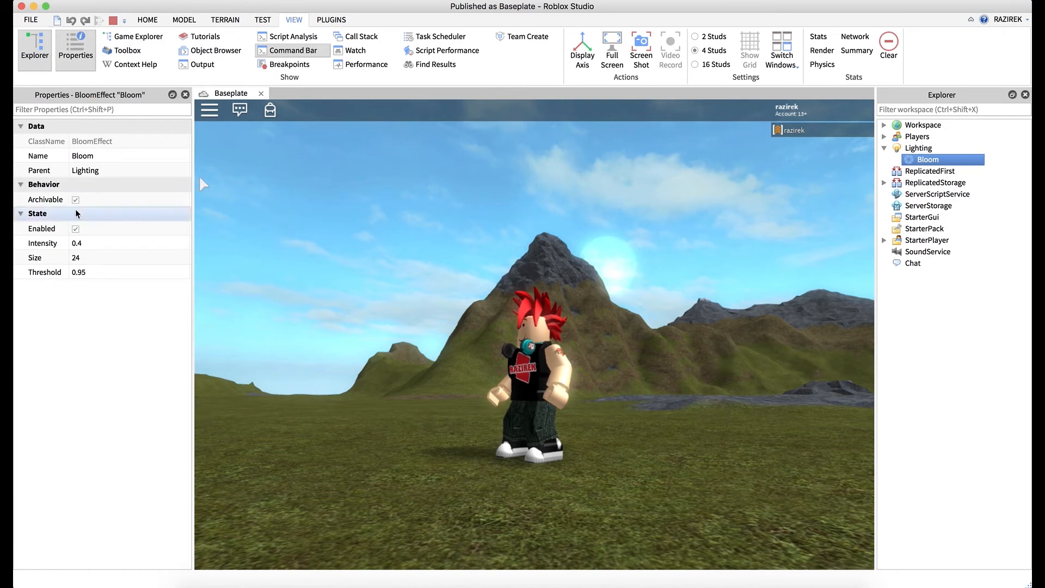
{"action": "left_click", "coordinate": [76, 228]}
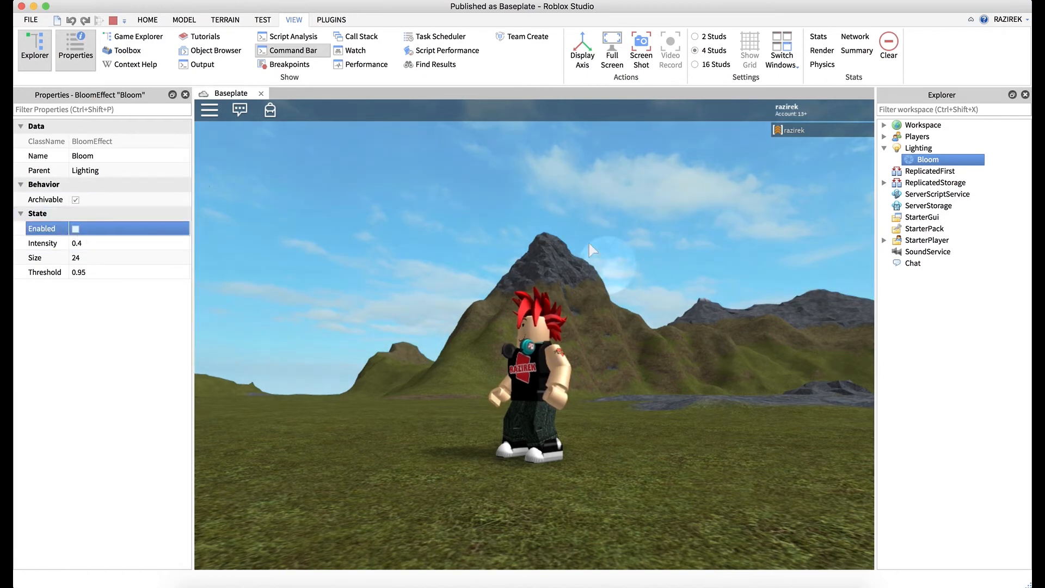
{"action": "left_click", "coordinate": [76, 229]}
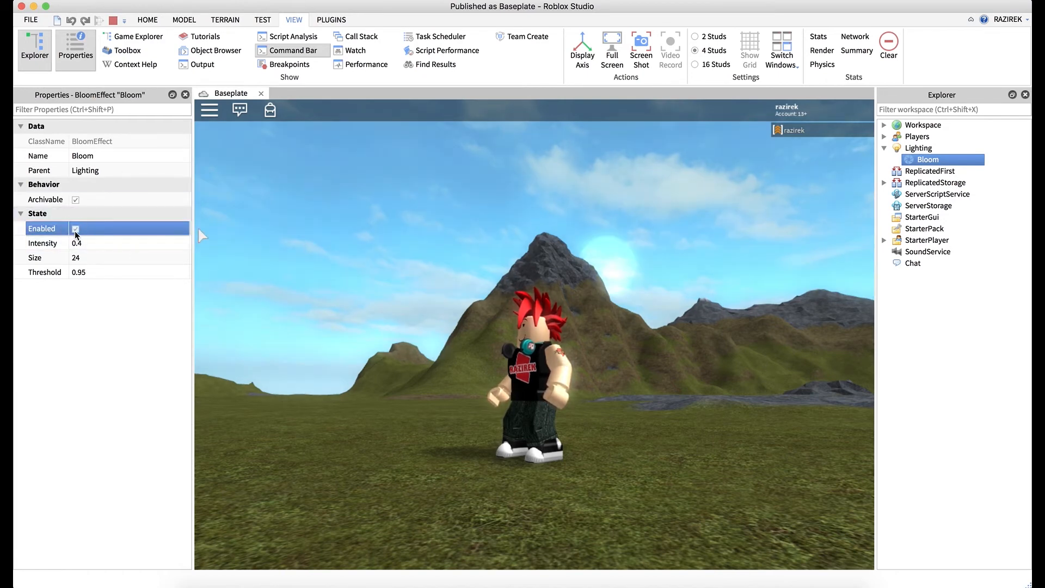
{"action": "left_click", "coordinate": [75, 231]}
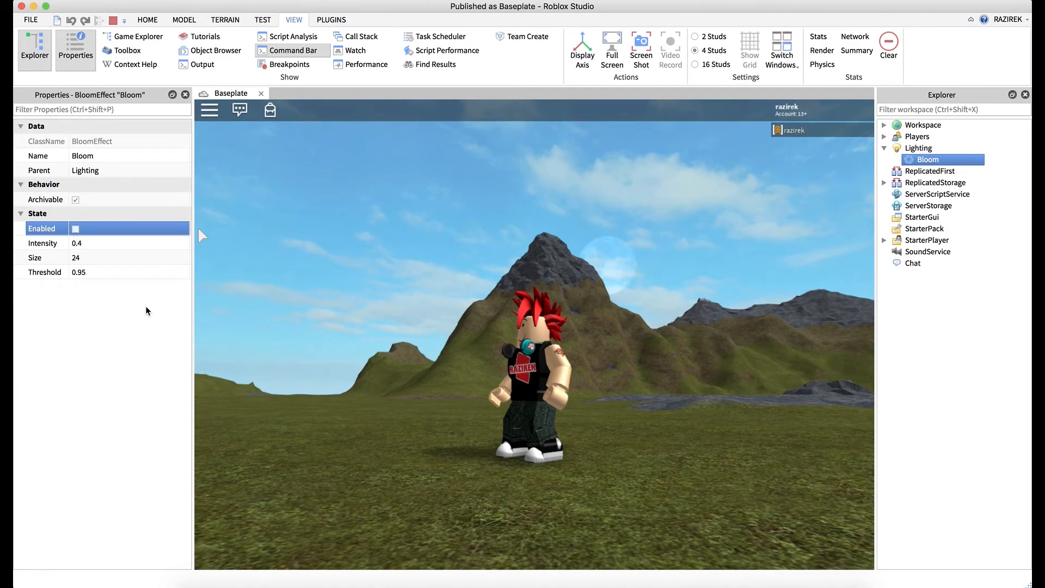
{"action": "left_click", "coordinate": [76, 230]}
Toggle Bloom's Enabled property while viewing the sun from below and beside the mountain, leaving the effect enabled.
{"action": "right_click_drag", "start_coordinate": [466, 365], "coordinate": [465, 365]}
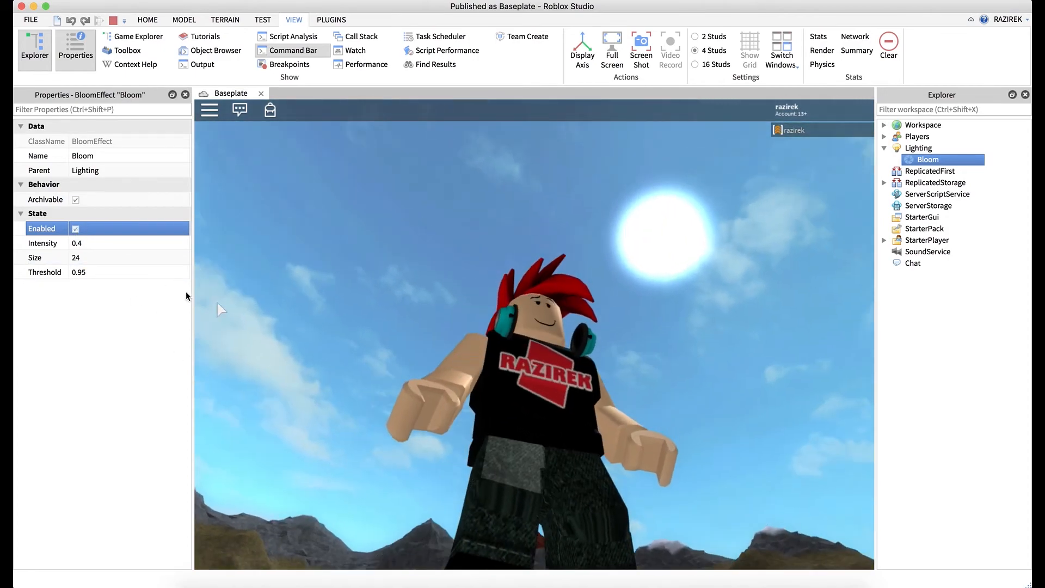
{"action": "left_click", "coordinate": [76, 230]}
{"action": "left_click", "coordinate": [75, 230]}
{"action": "left_click", "coordinate": [76, 229]}
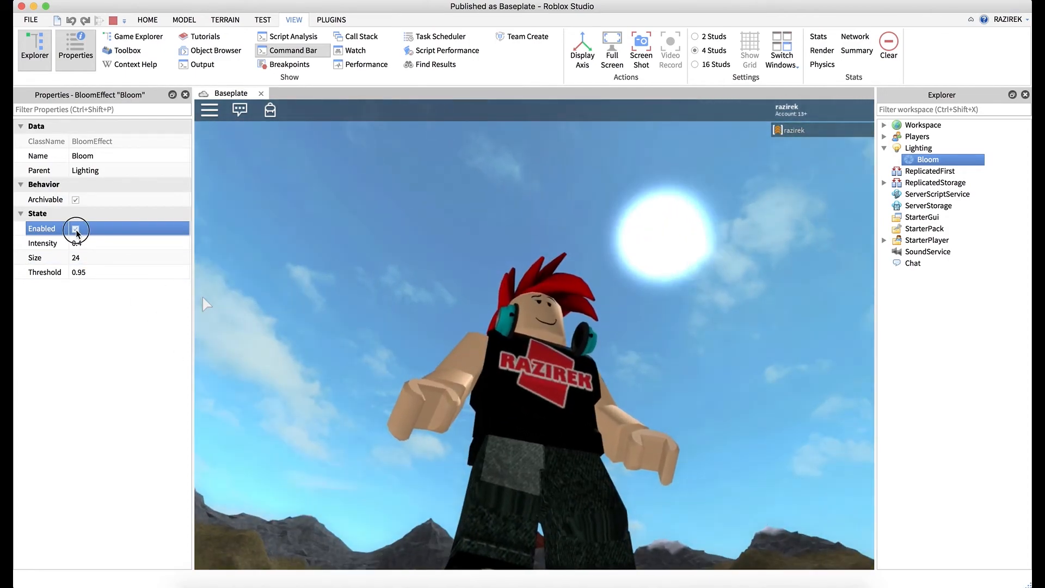
{"action": "right_click_drag", "start_coordinate": [429, 303], "coordinate": [431, 308]}
{"action": "left_click", "coordinate": [76, 229]}
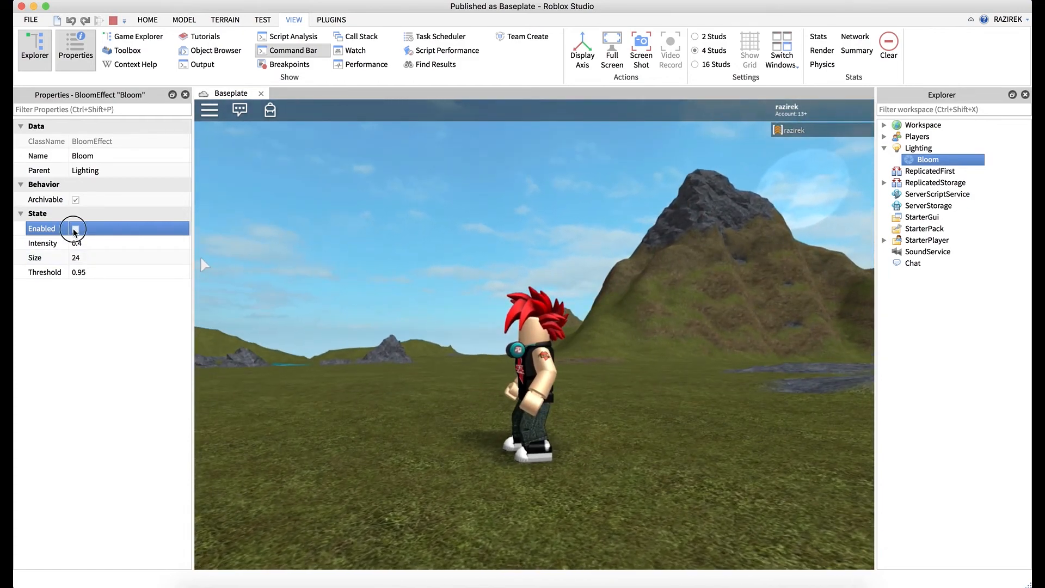
{"action": "right_click_drag", "start_coordinate": [471, 294], "coordinate": [472, 294]}
Set the Bloom effect's Intensity to 1 and its Size to 27.
{"action": "left_click", "coordinate": [118, 243]}
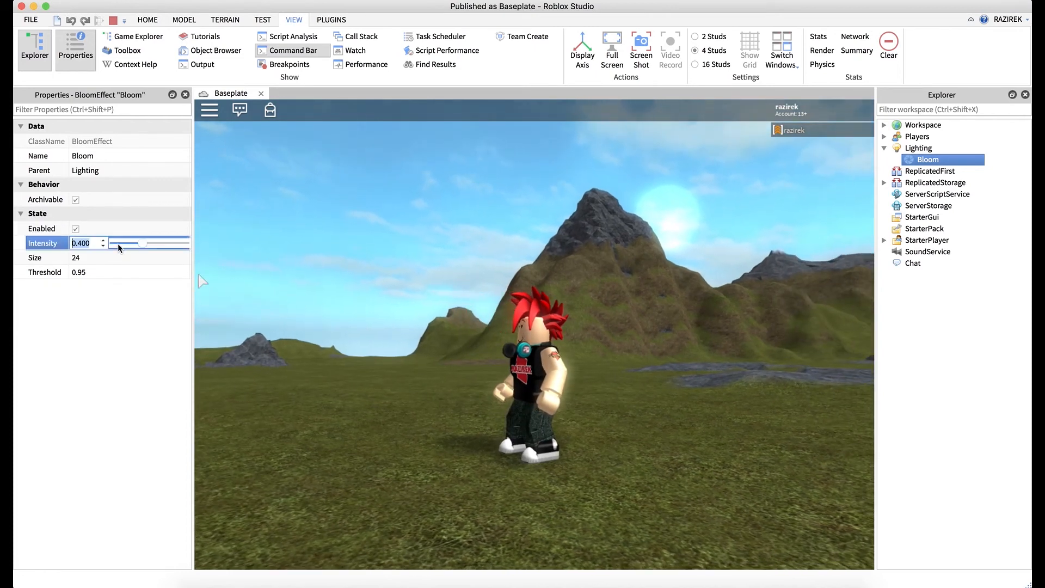
{"action": "type", "text": "1"}
{"action": "key", "text": "Return"}
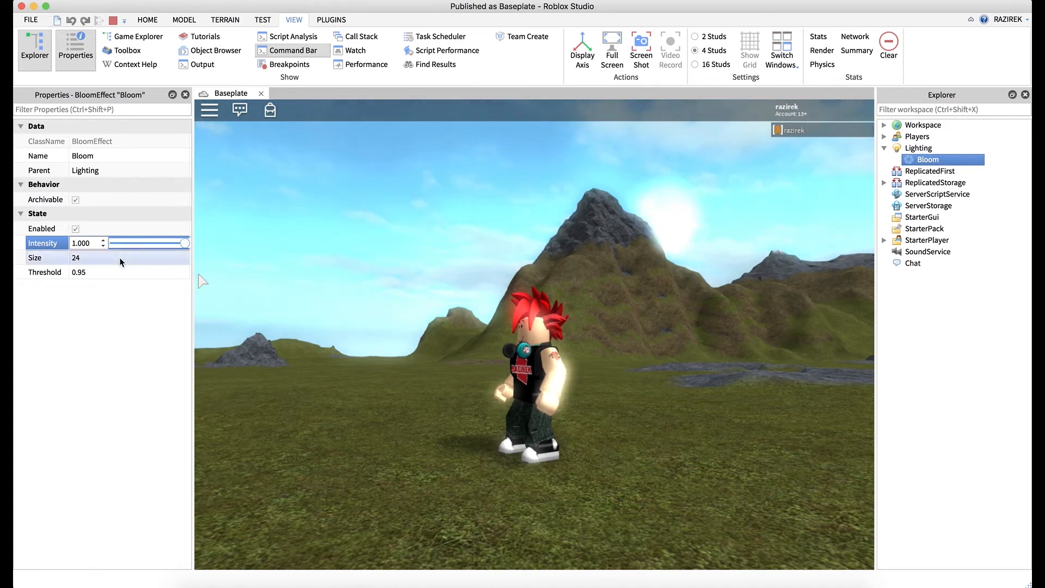
{"action": "left_click", "coordinate": [120, 258]}
{"action": "scroll", "coordinate": [120, 259], "scroll_direction": "up", "scroll_amount": 10}
{"action": "scroll", "coordinate": [120, 261], "scroll_direction": "down", "scroll_amount": 10}
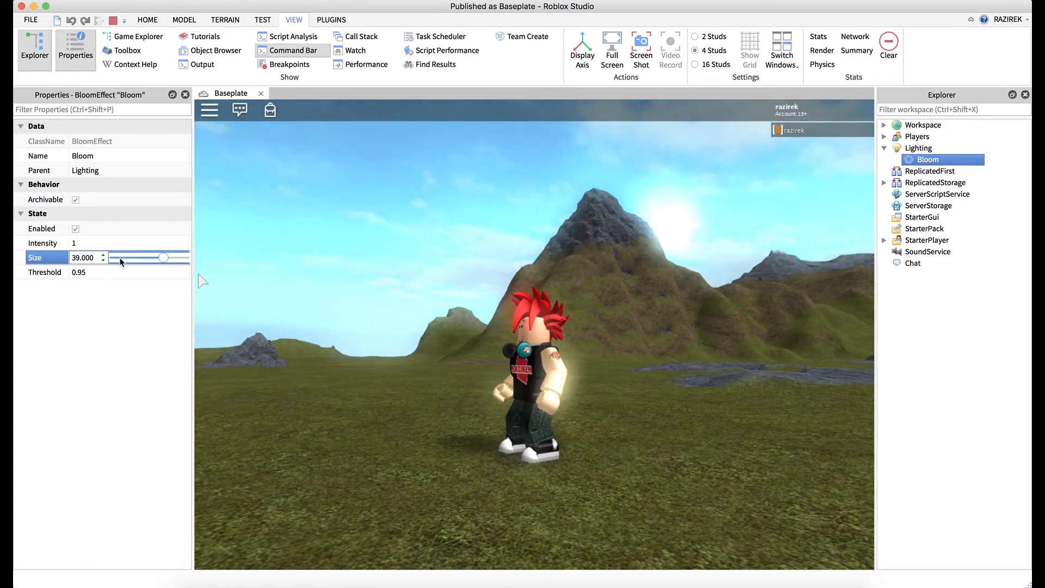
{"action": "scroll", "coordinate": [120, 262], "scroll_direction": "up", "scroll_amount": 1}
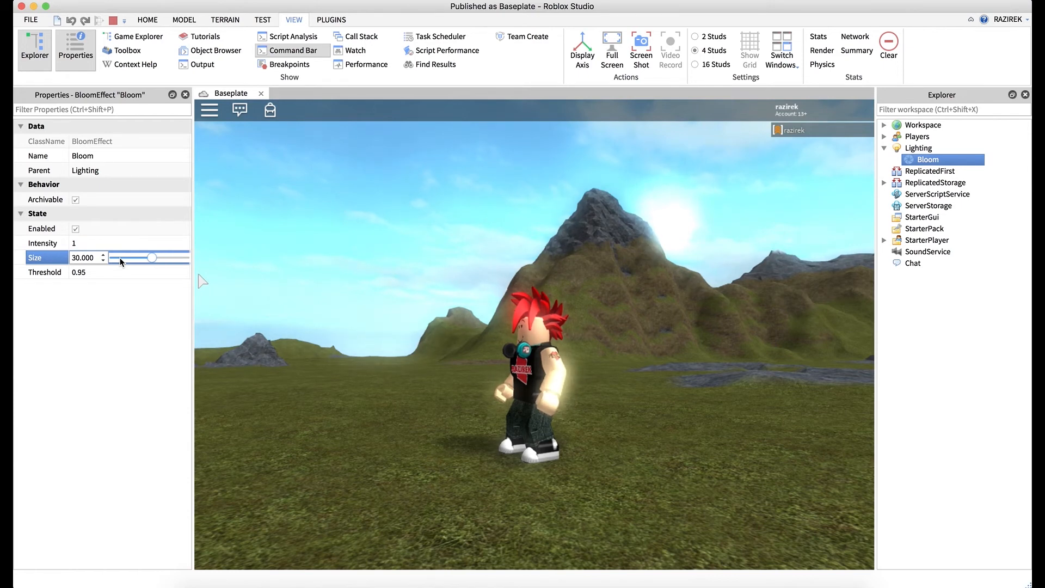
Try different Threshold values for the Bloom effect and settle on 0.88.
{"action": "left_click", "coordinate": [123, 273]}
{"action": "scroll", "coordinate": [122, 273], "scroll_direction": "up", "scroll_amount": 1}
{"action": "scroll", "coordinate": [123, 273], "scroll_direction": "down", "scroll_amount": 3}
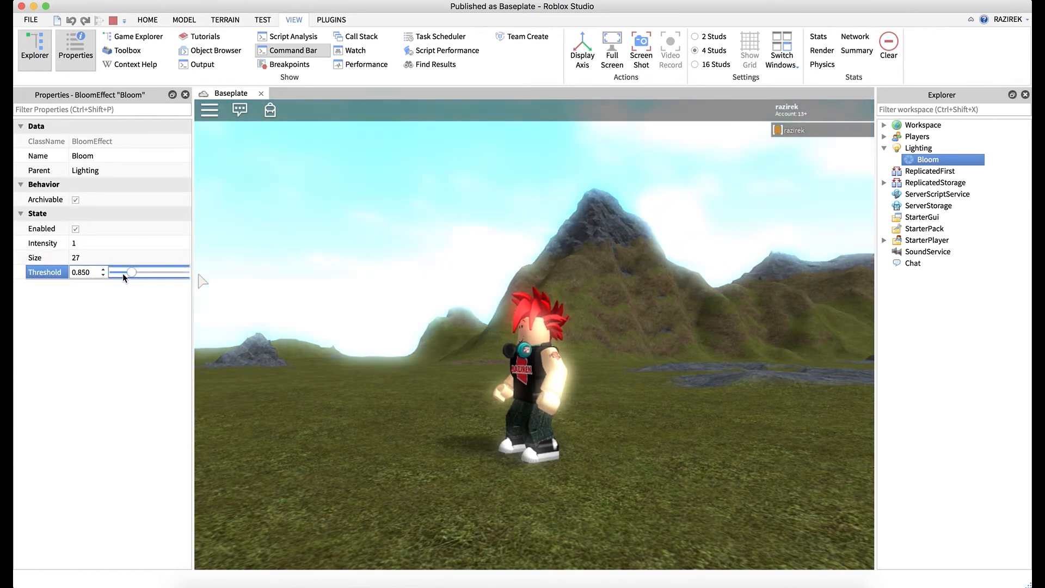
{"action": "scroll", "coordinate": [122, 273], "scroll_direction": "down", "scroll_amount": 3}
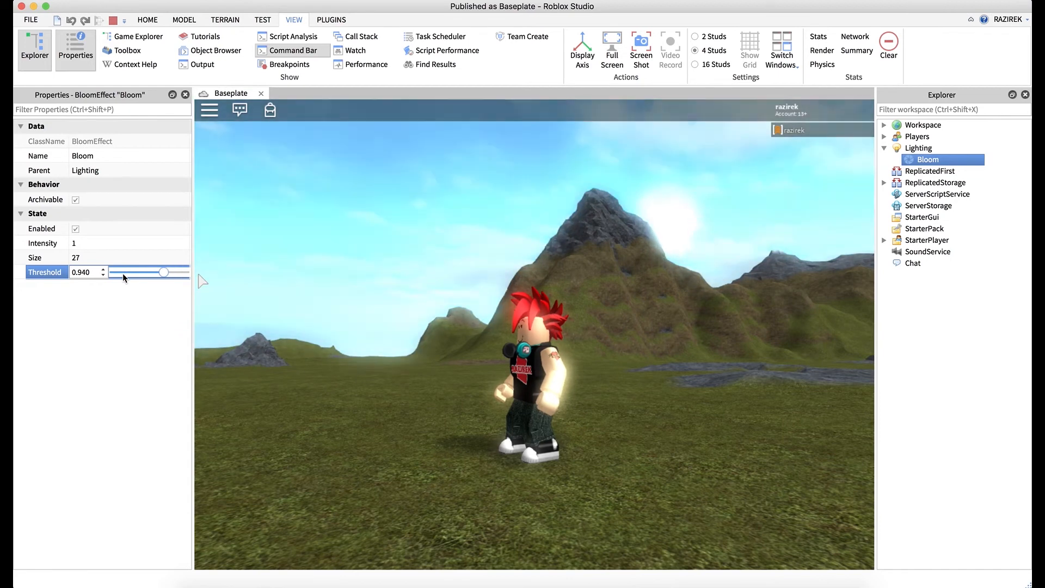
{"action": "scroll", "coordinate": [123, 274], "scroll_direction": "up", "scroll_amount": 2}
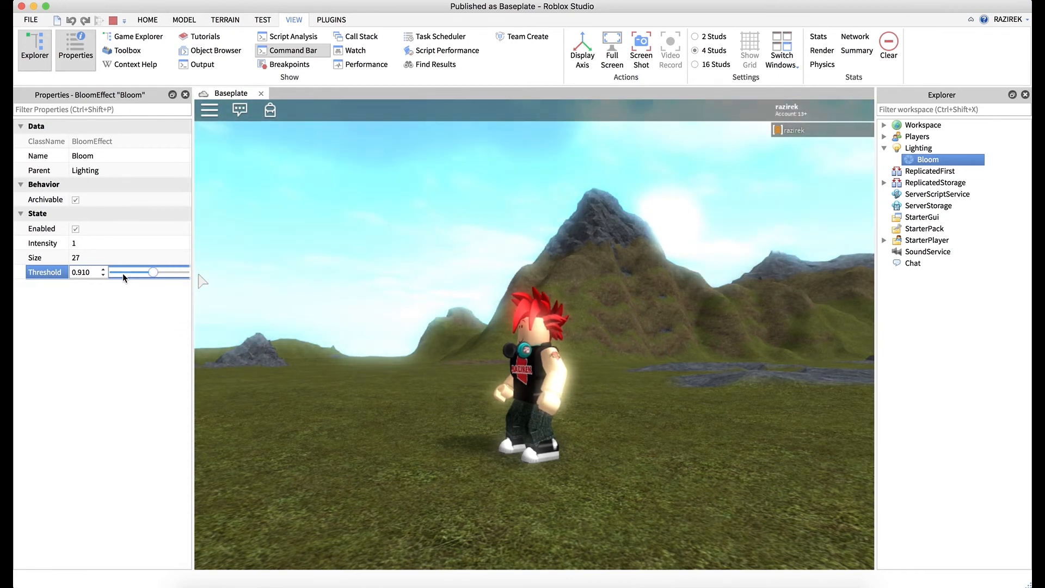
{"action": "left_click", "coordinate": [304, 240]}
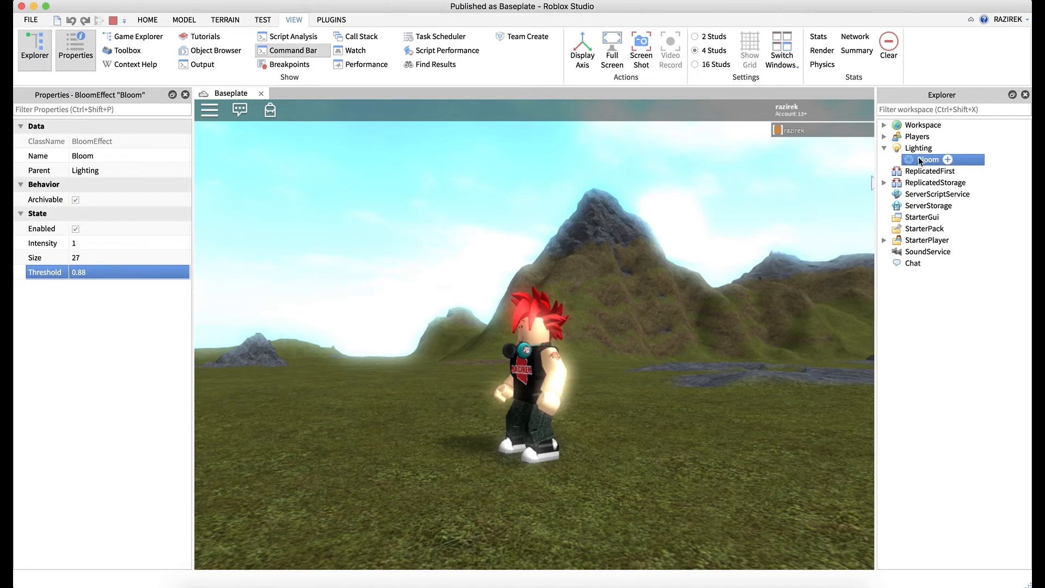
Disable the Bloom effect, insert a SunRaysEffect into Lighting, and view it against the sun from below the character.
{"action": "left_click", "coordinate": [75, 230]}
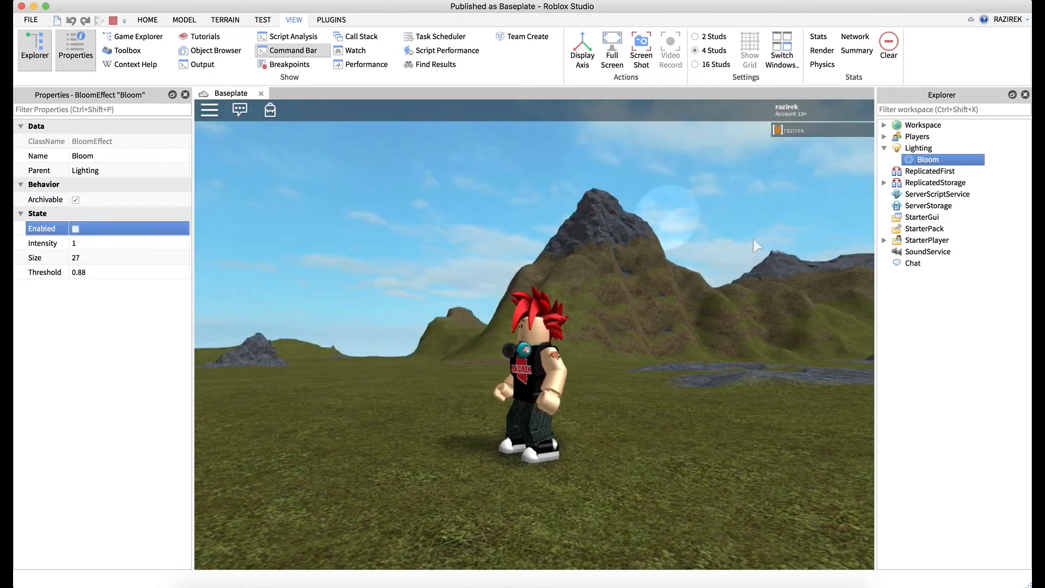
{"action": "right_click", "coordinate": [920, 152]}
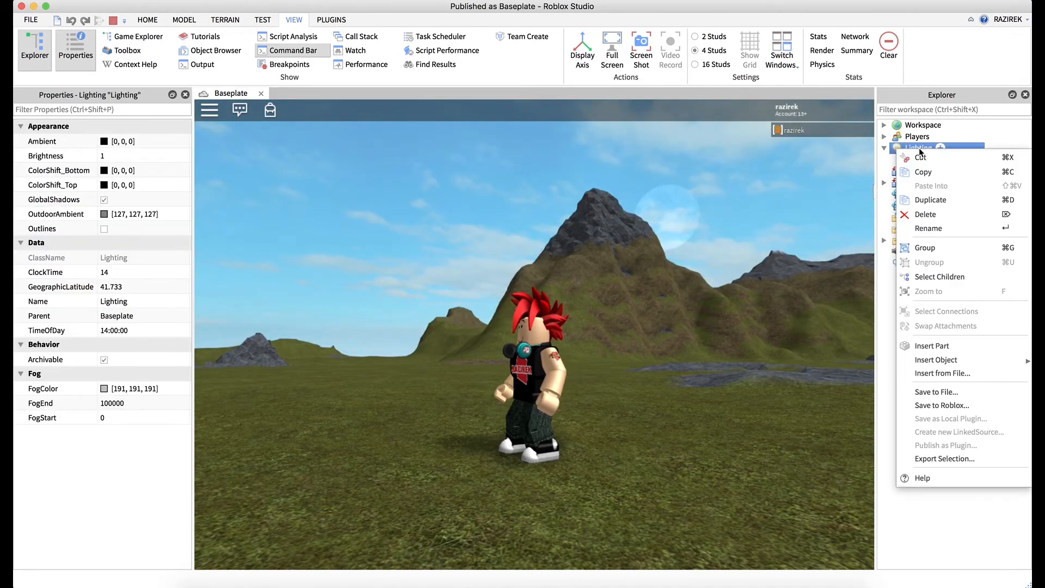
{"action": "mouse_move", "coordinate": [954, 364]}
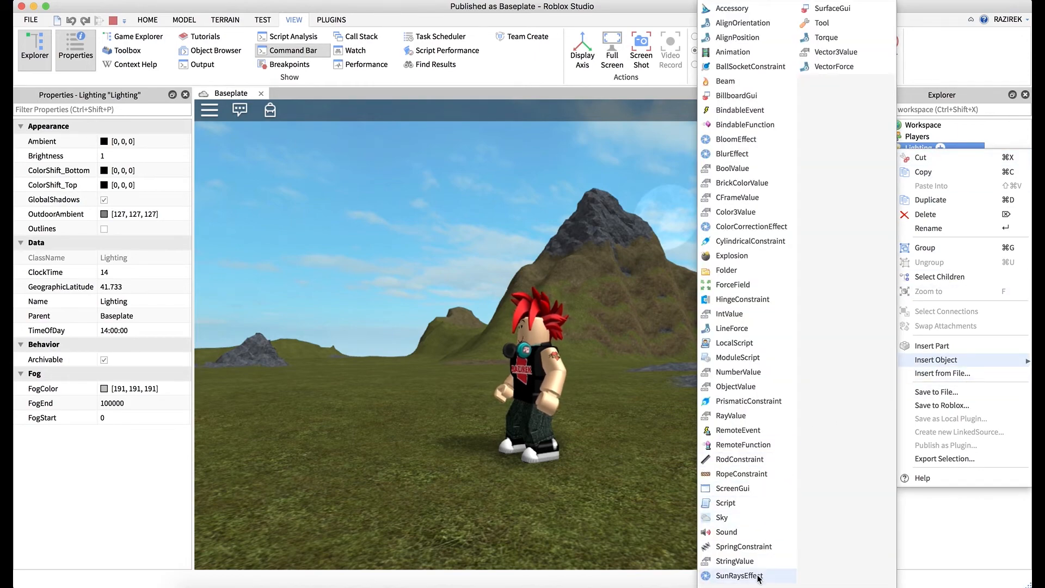
{"action": "left_click", "coordinate": [739, 575]}
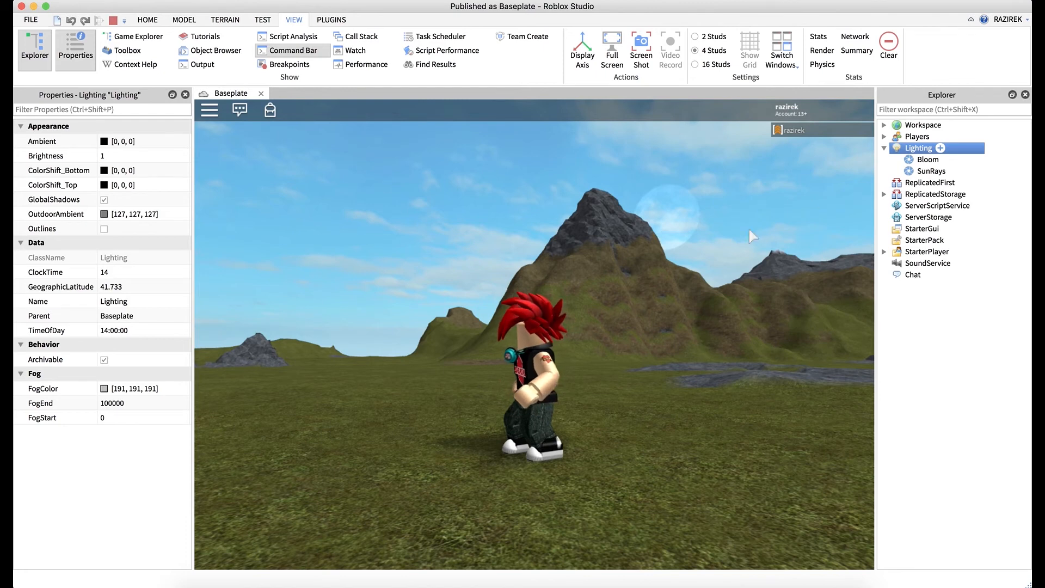
{"action": "left_click", "coordinate": [931, 171]}
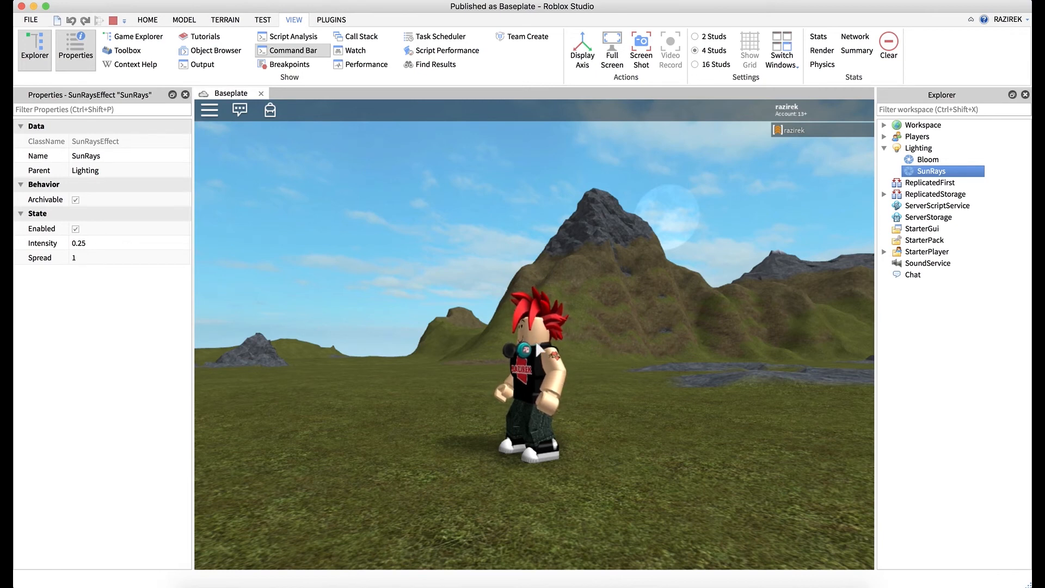
{"action": "right_click_drag", "start_coordinate": [582, 341], "coordinate": [583, 344]}
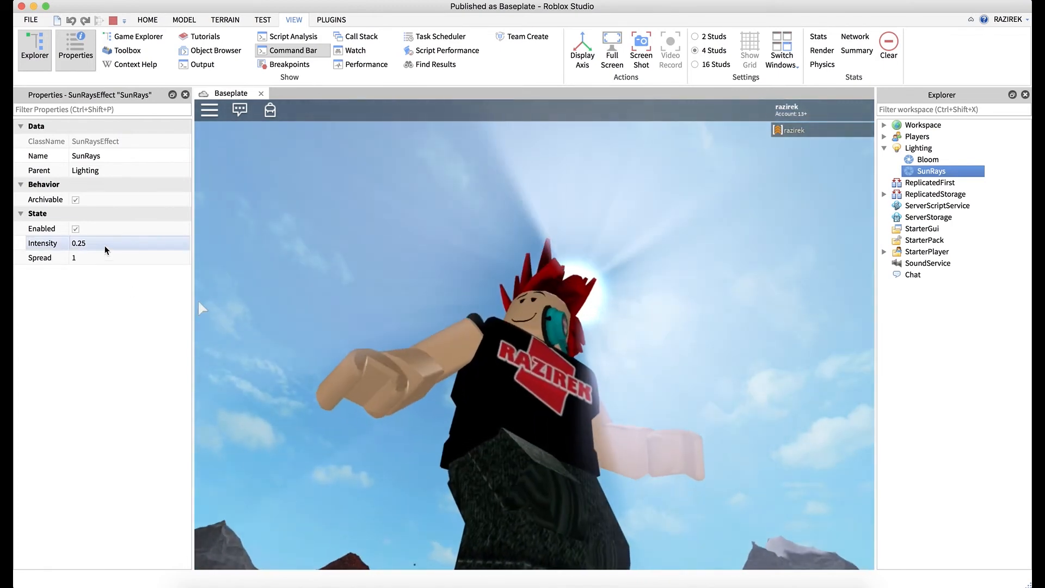
Try weak and full Intensity values for the SunRays effect and settle on 0.3.
{"action": "left_click", "coordinate": [105, 246]}
{"action": "scroll", "coordinate": [133, 244], "scroll_direction": "up", "scroll_amount": 10}
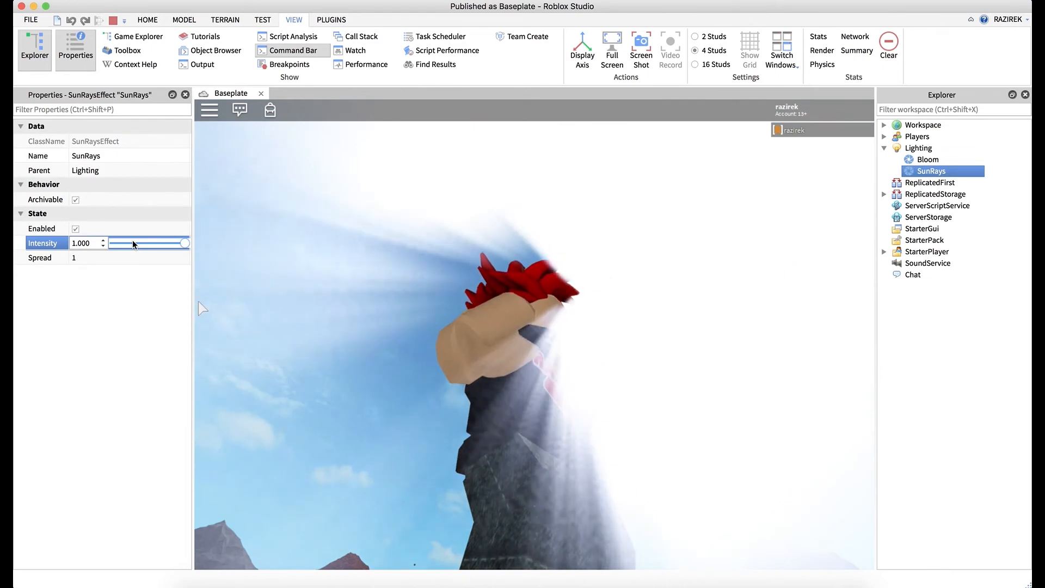
{"action": "scroll", "coordinate": [132, 244], "scroll_direction": "down", "scroll_amount": 10}
{"action": "scroll", "coordinate": [133, 244], "scroll_direction": "down", "scroll_amount": 2}
{"action": "left_click", "coordinate": [129, 261]}
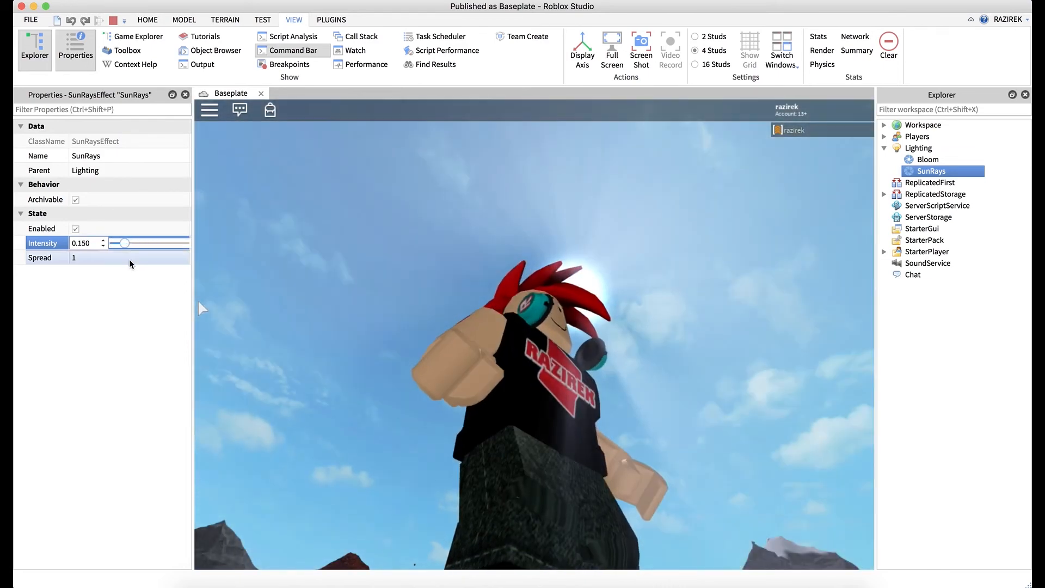
{"action": "left_click", "coordinate": [131, 246]}
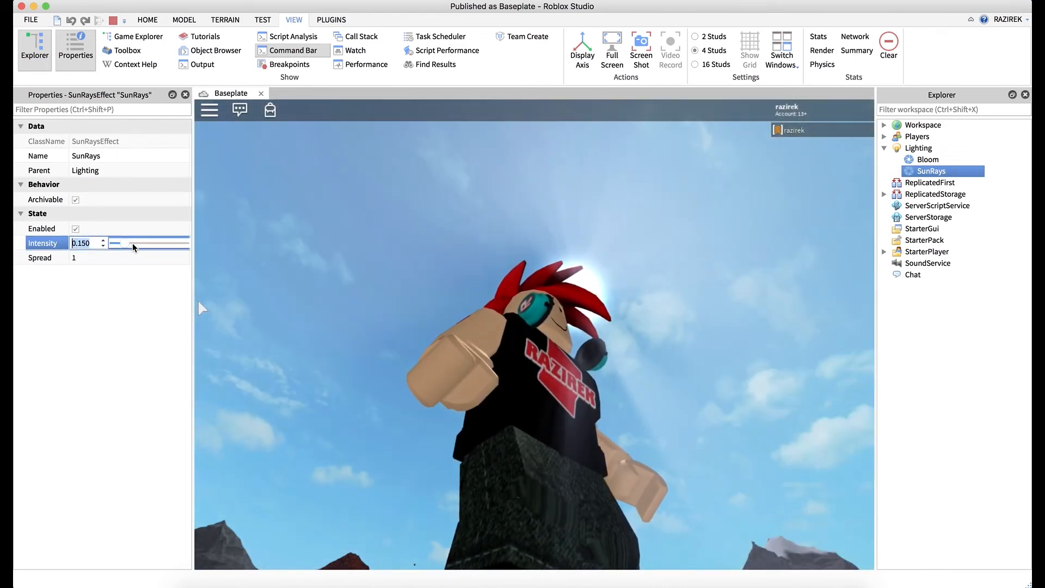
{"action": "scroll", "coordinate": [133, 247], "scroll_direction": "up", "scroll_amount": 6}
{"action": "scroll", "coordinate": [133, 246], "scroll_direction": "down", "scroll_amount": 3}
Set the SunRays effect's Spread to 0.3 after trying several values, and disable the effect.
{"action": "left_click", "coordinate": [133, 259]}
{"action": "scroll", "coordinate": [135, 260], "scroll_direction": "down", "scroll_amount": 18}
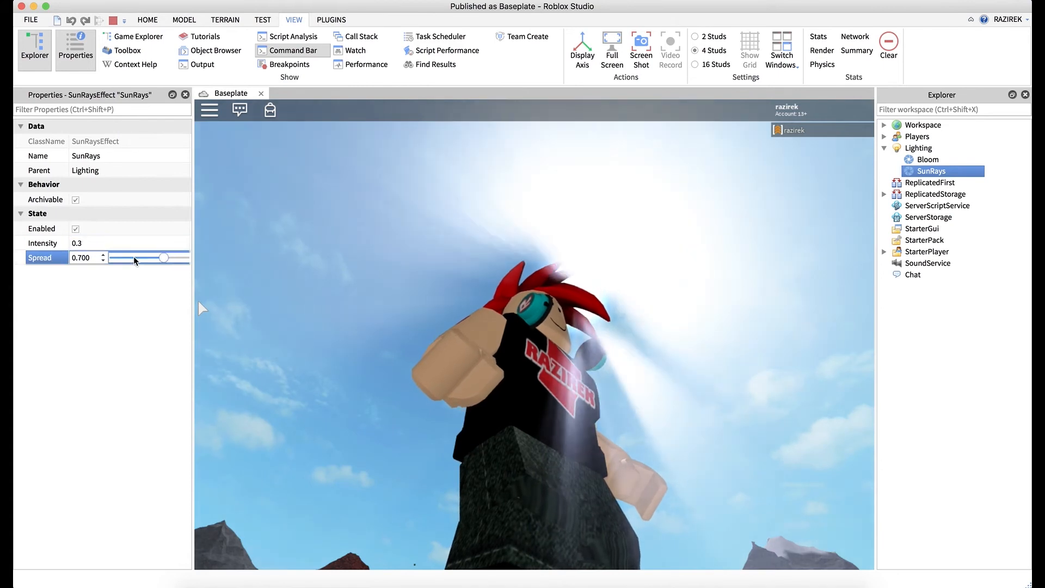
{"action": "scroll", "coordinate": [134, 261], "scroll_direction": "up", "scroll_amount": 13}
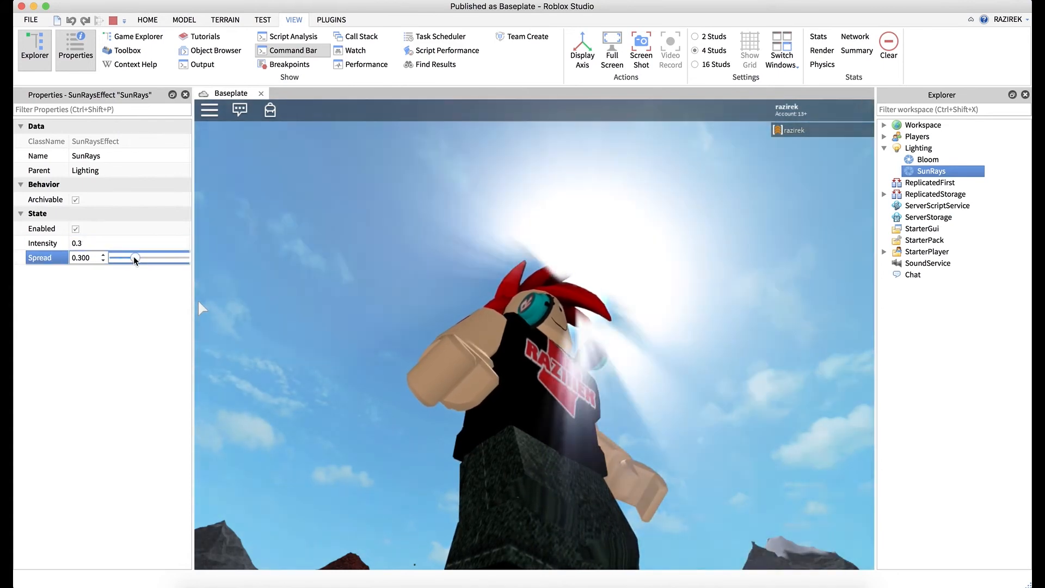
{"action": "scroll", "coordinate": [134, 260], "scroll_direction": "down", "scroll_amount": 9}
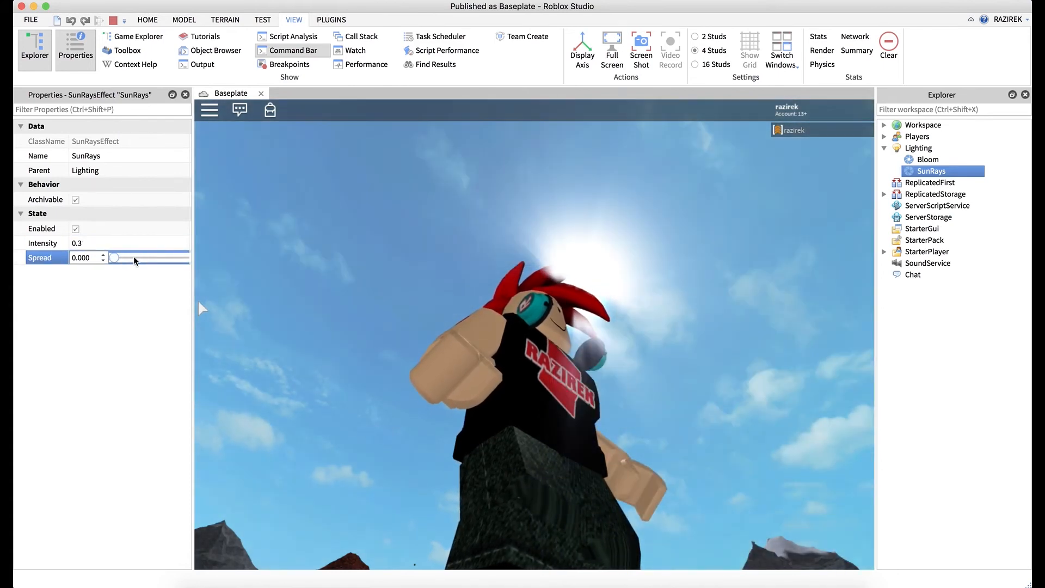
{"action": "right_click_drag", "start_coordinate": [548, 338], "coordinate": [553, 343]}
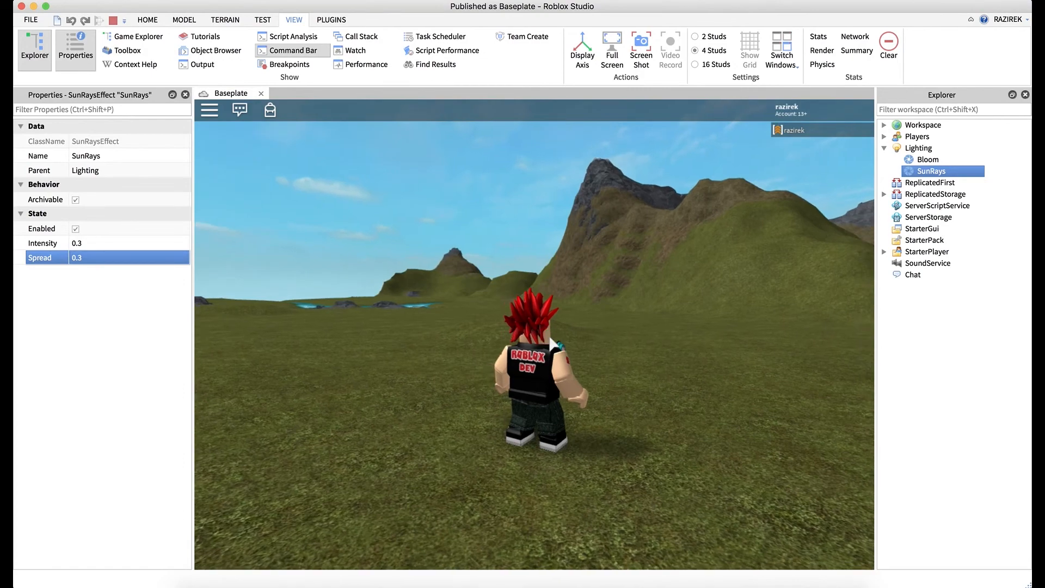
{"action": "left_click", "coordinate": [76, 229]}
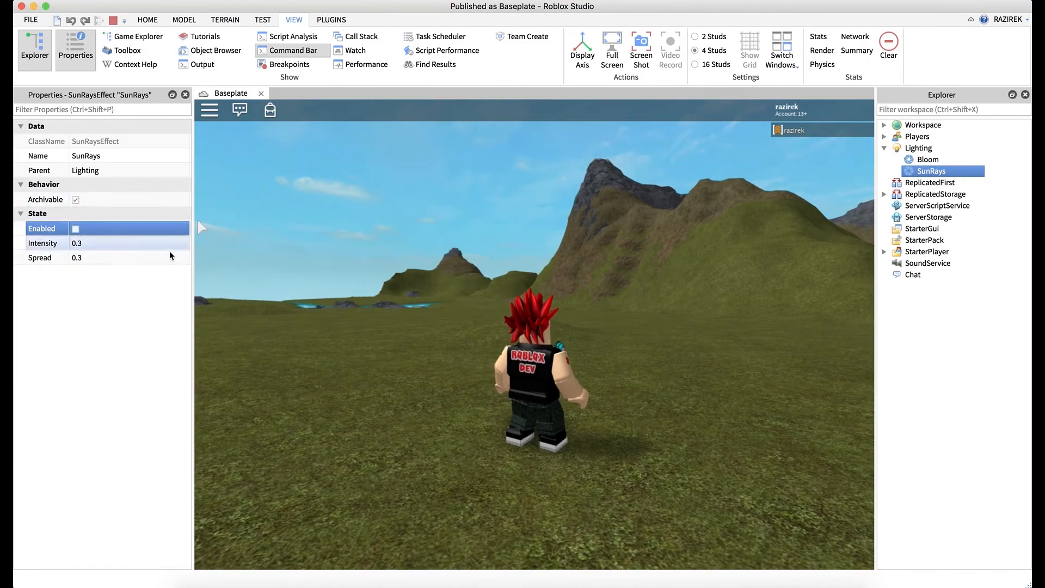
{"action": "right_click_drag", "start_coordinate": [597, 203], "coordinate": [588, 245]}
Try darker and brighter values for Lighting's Brightness property and set it to 1.1.
{"action": "left_click", "coordinate": [918, 148]}
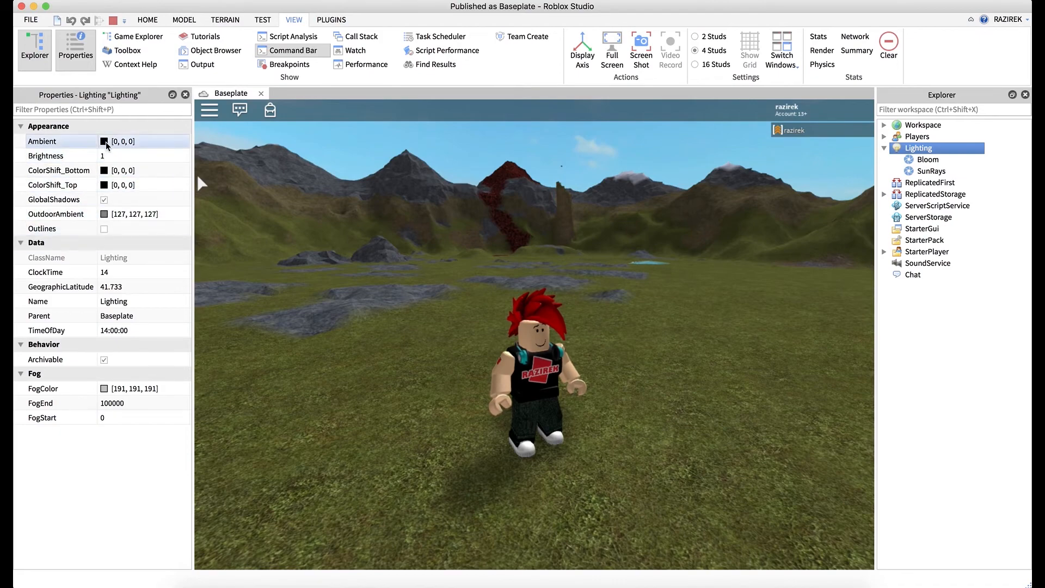
{"action": "right_click_drag", "start_coordinate": [386, 259], "coordinate": [491, 270]}
{"action": "left_click", "coordinate": [117, 156]}
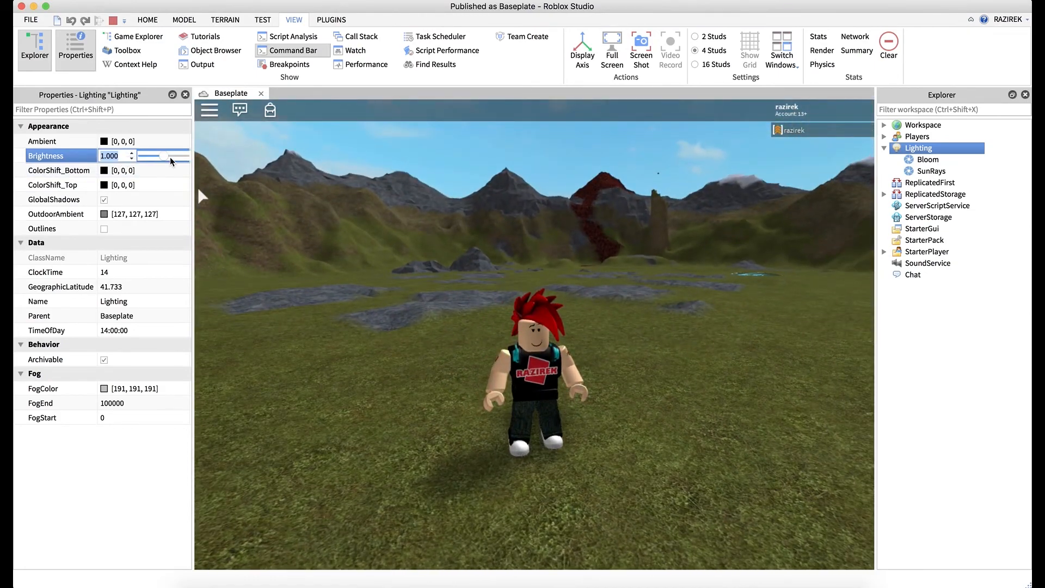
{"action": "type", "text": "0"}
{"action": "key", "text": "Return"}
{"action": "type", "text": "2"}
{"action": "key", "text": "Return"}
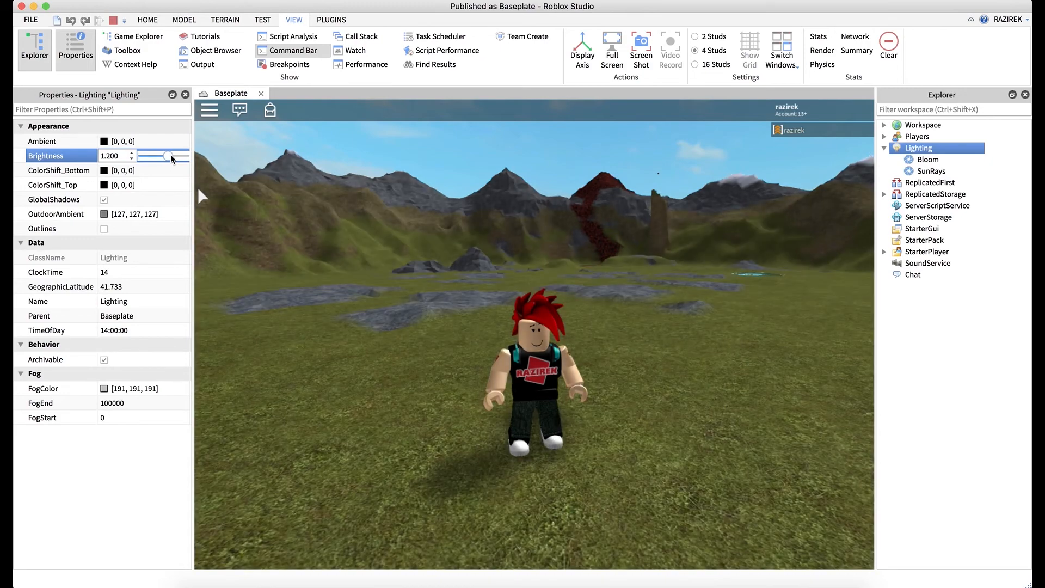
{"action": "mouse_move", "coordinate": [172, 159]}
{"action": "left_mouse_down"}
{"action": "mouse_move", "coordinate": [146, 158]}
{"action": "mouse_move", "coordinate": [166, 158]}
{"action": "left_mouse_up"}
Try grey, red, green, blue, purple and light orange for Lighting's Ambient colour, and discard the change.
{"action": "left_click", "coordinate": [104, 142]}
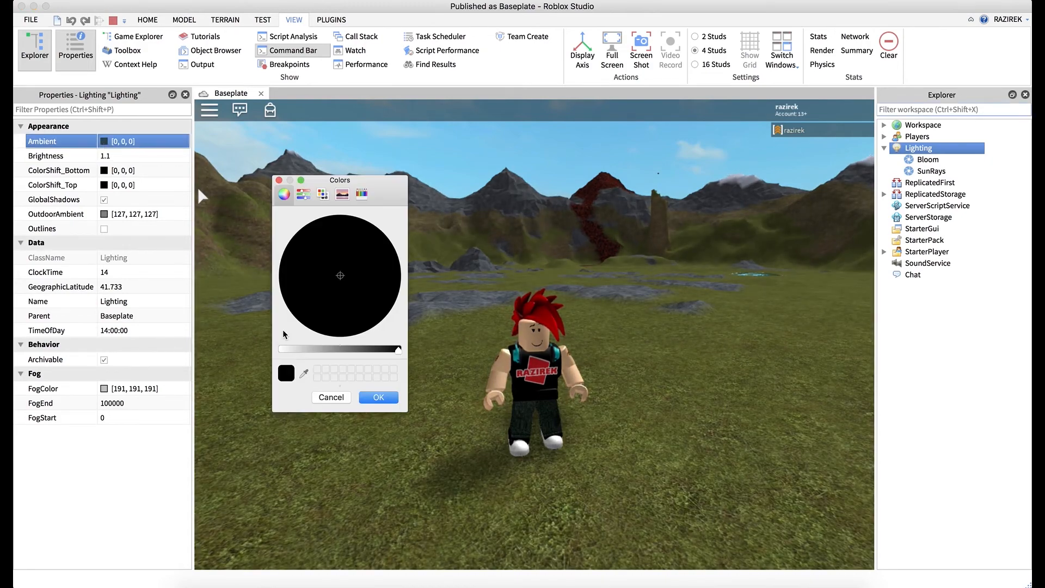
{"action": "left_click_drag", "start_coordinate": [398, 349], "coordinate": [316, 351]}
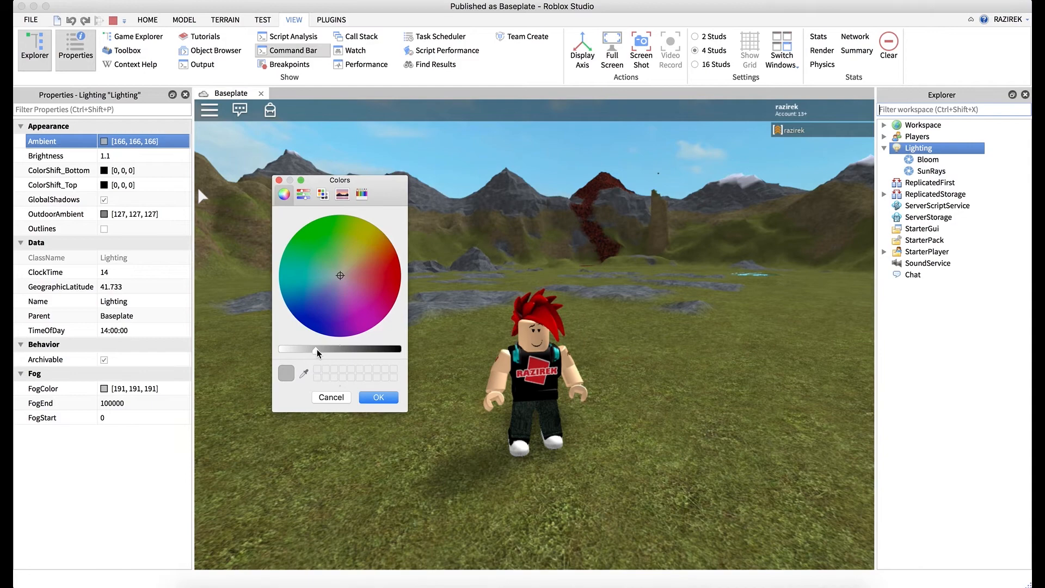
{"action": "left_click", "coordinate": [382, 285]}
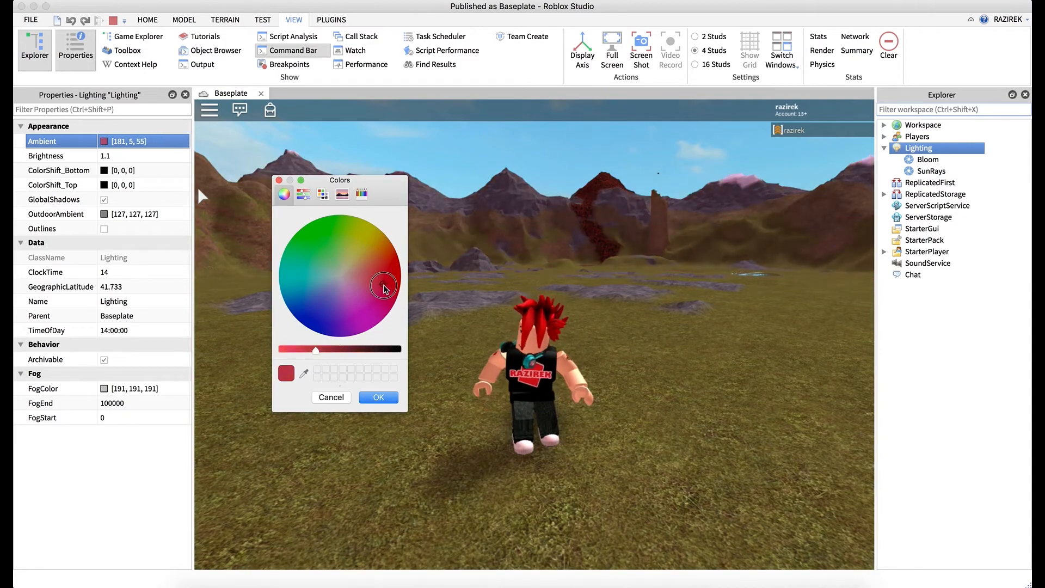
{"action": "left_click", "coordinate": [385, 287]}
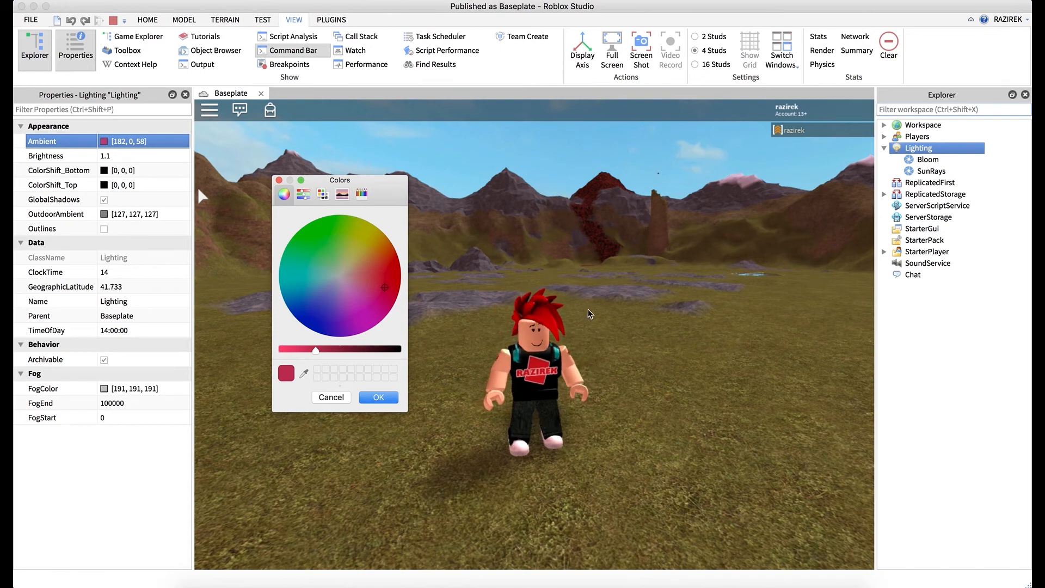
{"action": "left_click_drag", "start_coordinate": [374, 291], "coordinate": [324, 247]}
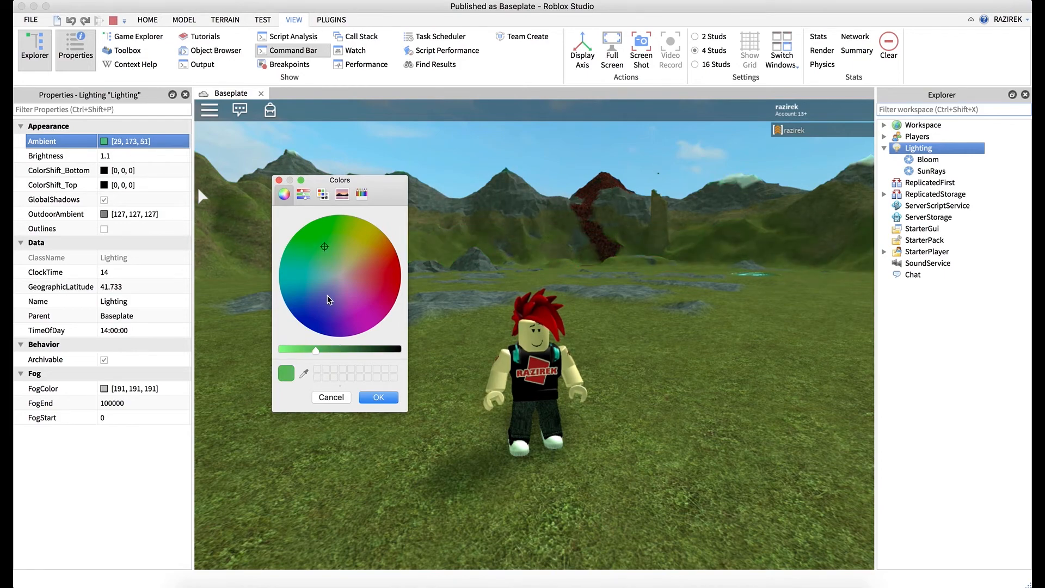
{"action": "left_click", "coordinate": [325, 320]}
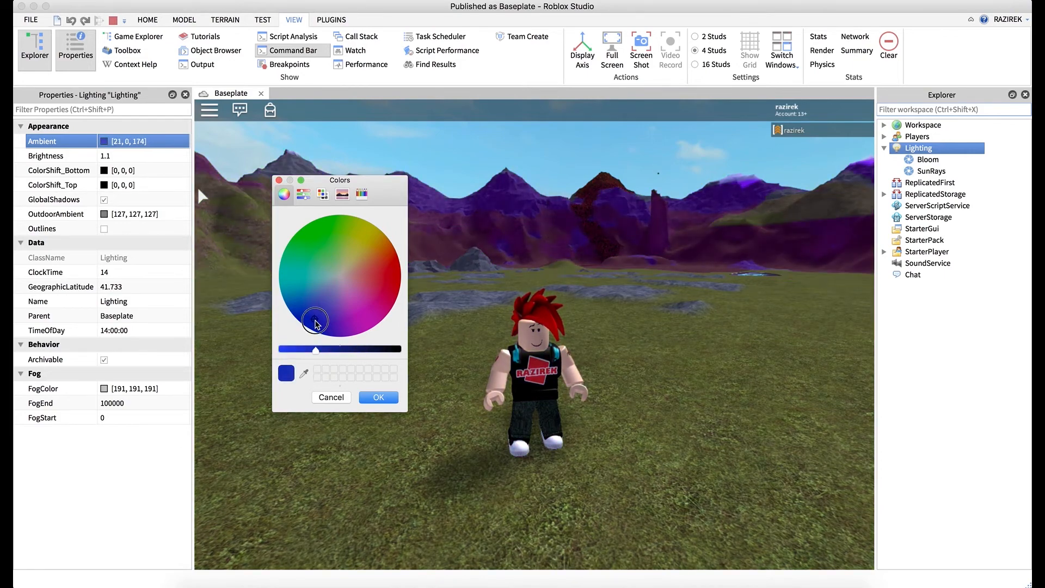
{"action": "mouse_move", "coordinate": [325, 321]}
{"action": "left_mouse_down"}
{"action": "mouse_move", "coordinate": [319, 328]}
{"action": "mouse_move", "coordinate": [340, 308]}
{"action": "mouse_move", "coordinate": [328, 303]}
{"action": "mouse_move", "coordinate": [336, 325]}
{"action": "left_mouse_up"}
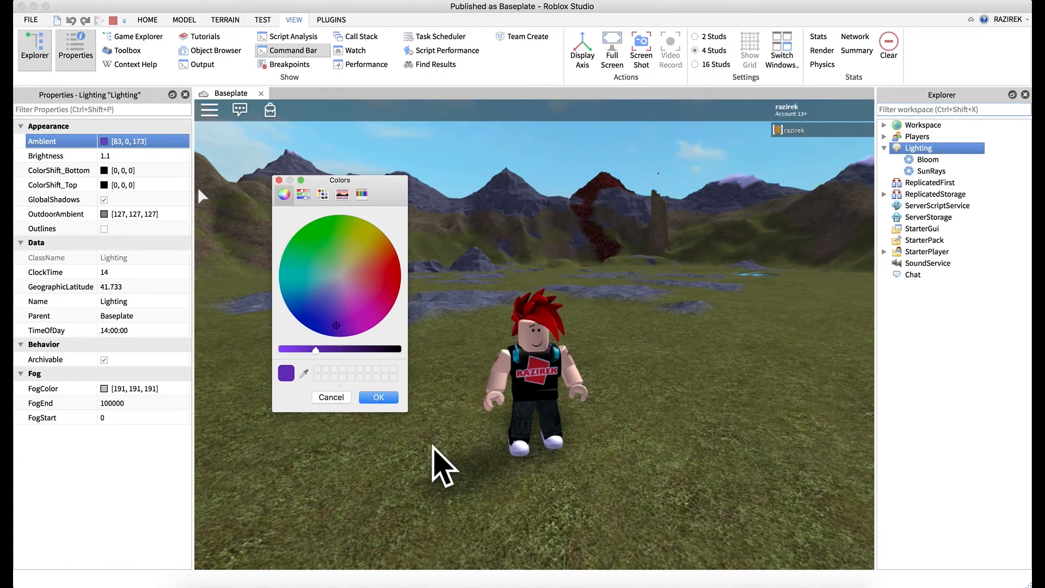
{"action": "left_click_drag", "start_coordinate": [316, 350], "coordinate": [268, 350]}
{"action": "left_click_drag", "start_coordinate": [364, 292], "coordinate": [373, 266]}
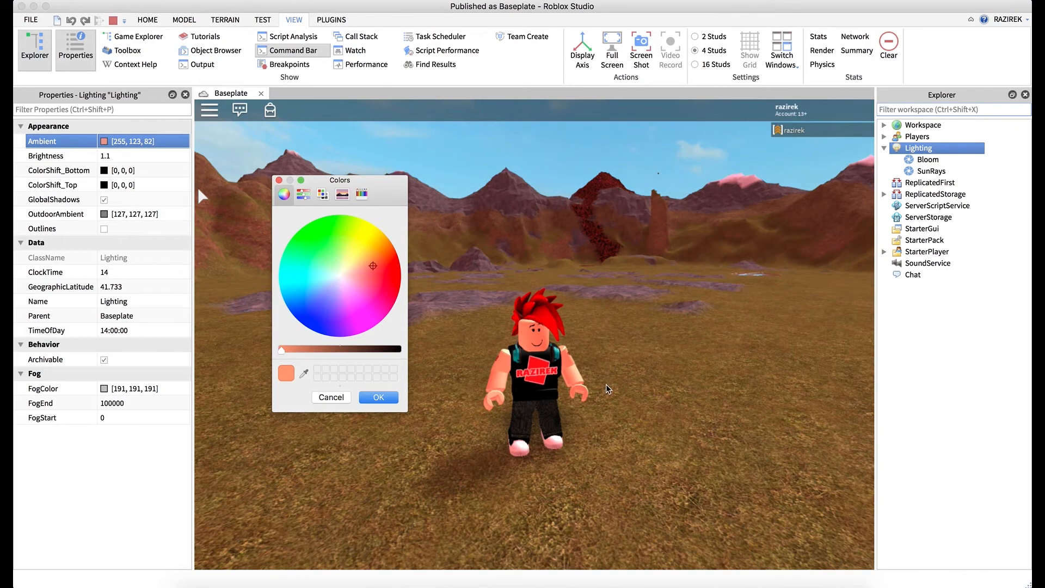
{"action": "left_click", "coordinate": [338, 401]}
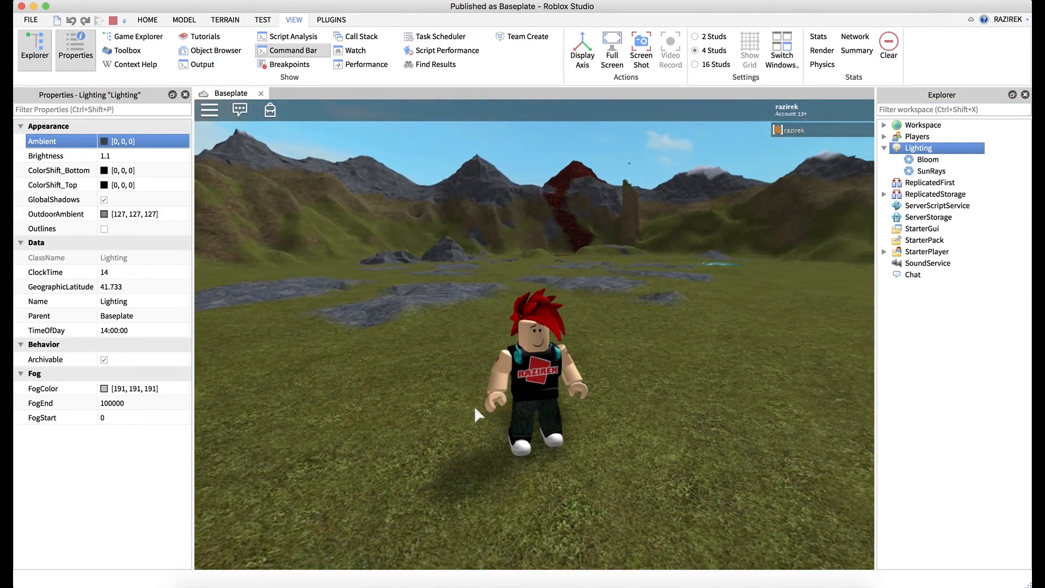
Try Lighting with GlobalShadows off, look around the character, and turn GlobalShadows back on.
{"action": "left_click", "coordinate": [104, 200]}
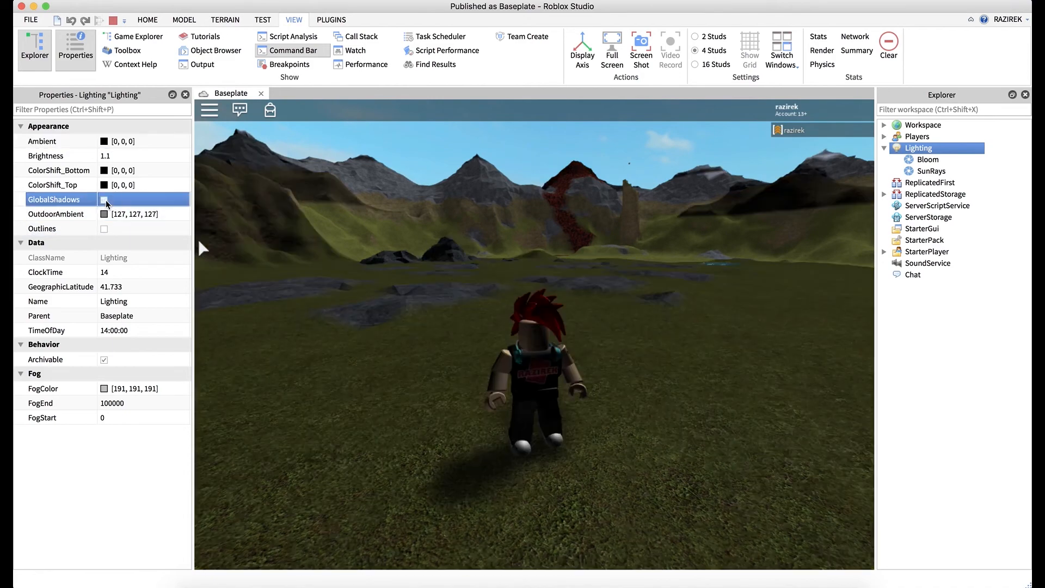
{"action": "right_click_drag", "start_coordinate": [484, 357], "coordinate": [484, 358]}
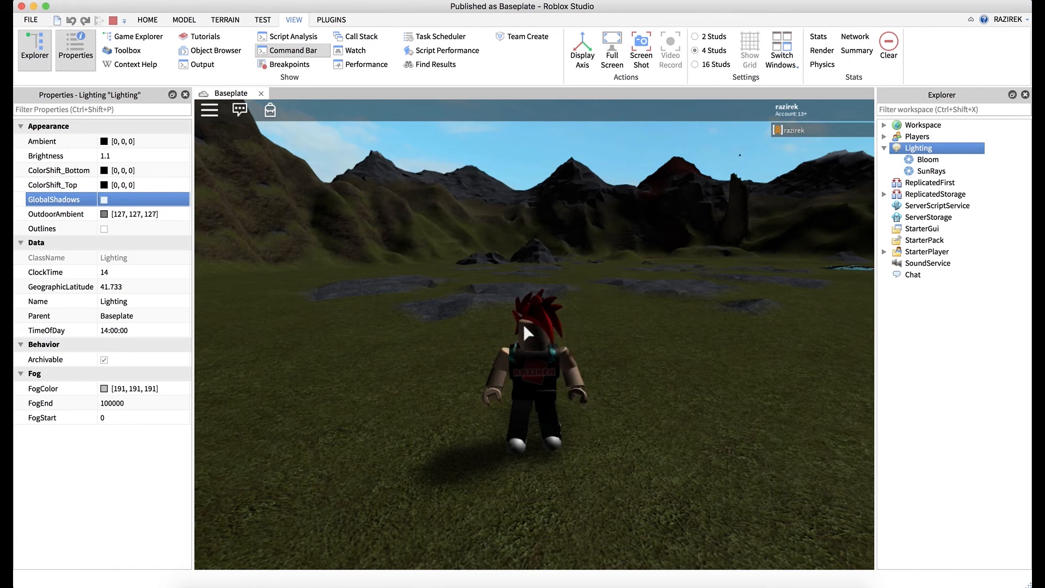
{"action": "left_click", "coordinate": [104, 200]}
Try a dark red and a teal green for Lighting's OutdoorAmbient colour, and discard the change.
{"action": "left_click", "coordinate": [104, 215]}
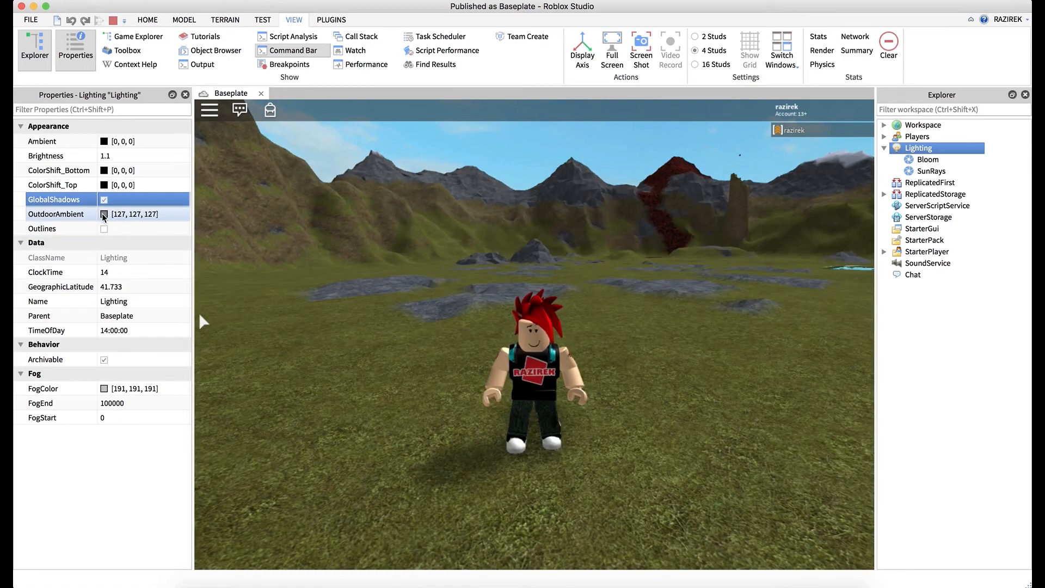
{"action": "left_click_drag", "start_coordinate": [364, 274], "coordinate": [381, 282]}
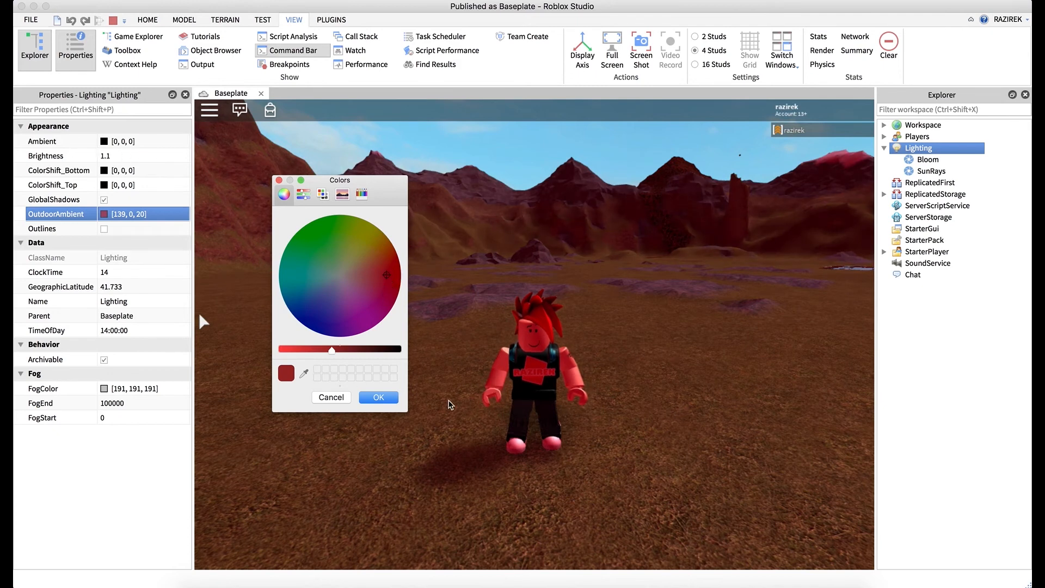
{"action": "mouse_move", "coordinate": [339, 288]}
{"action": "left_mouse_down"}
{"action": "mouse_move", "coordinate": [327, 287]}
{"action": "mouse_move", "coordinate": [330, 308]}
{"action": "mouse_move", "coordinate": [301, 264]}
{"action": "left_mouse_up"}
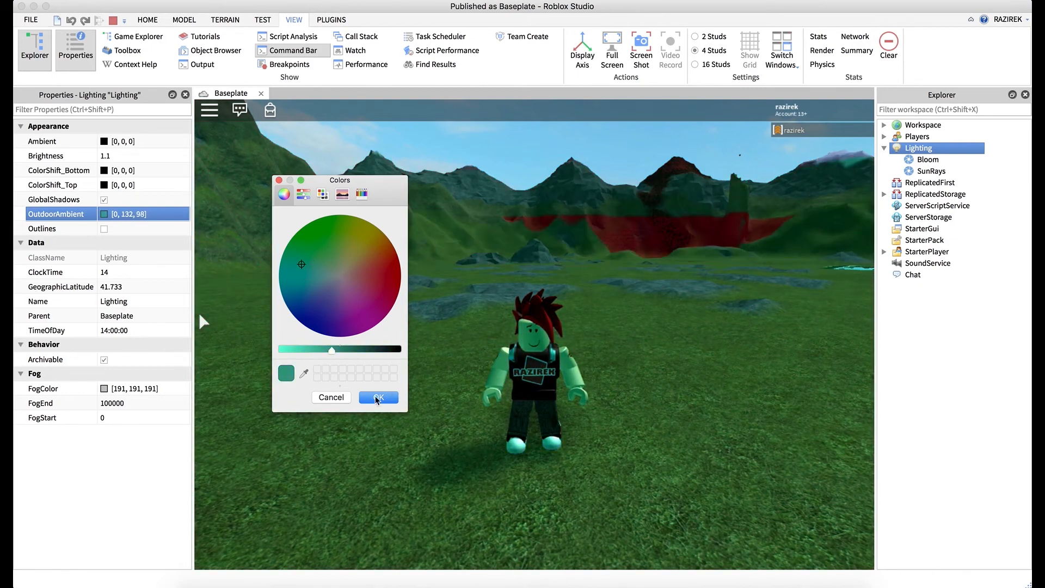
{"action": "left_click", "coordinate": [331, 397]}
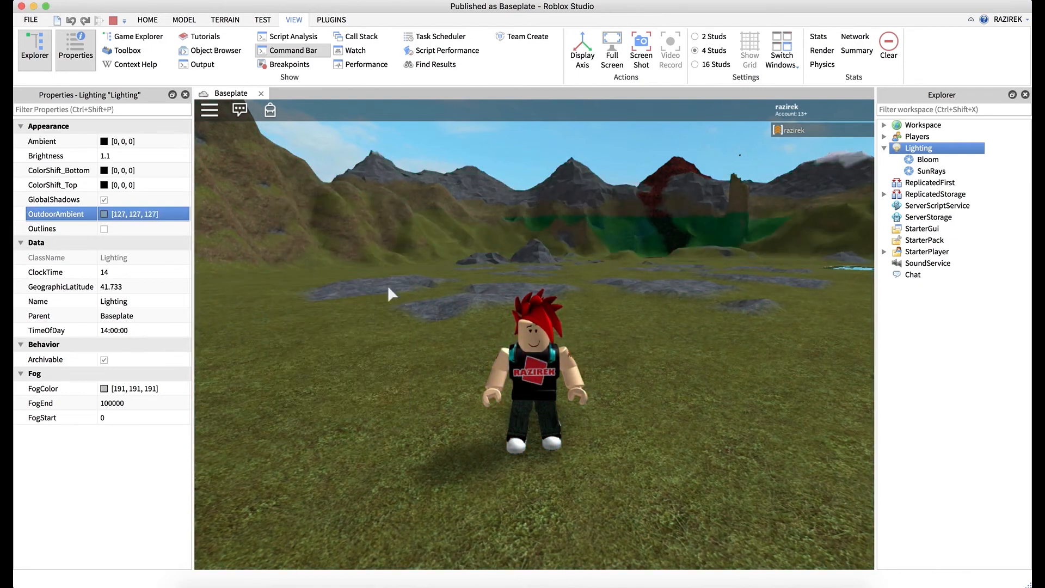
Insert three block parts into the world on the grass near the character.
{"action": "right_click_drag", "start_coordinate": [388, 287], "coordinate": [408, 288]}
{"action": "left_click", "coordinate": [195, 25]}
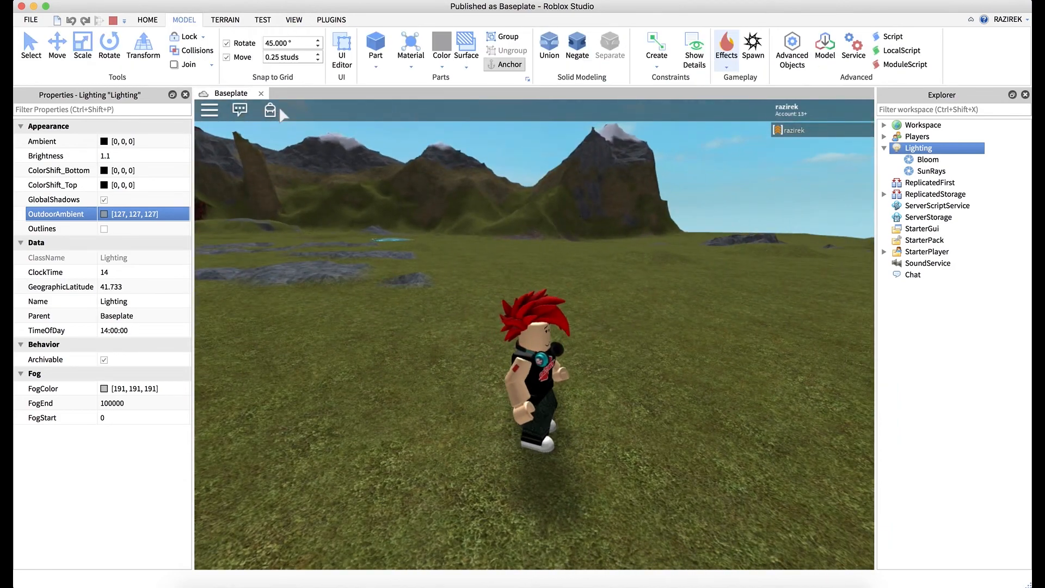
{"action": "left_click", "coordinate": [375, 46]}
{"action": "right_click_drag", "start_coordinate": [507, 228], "coordinate": [526, 246]}
{"action": "key", "text": "a"}
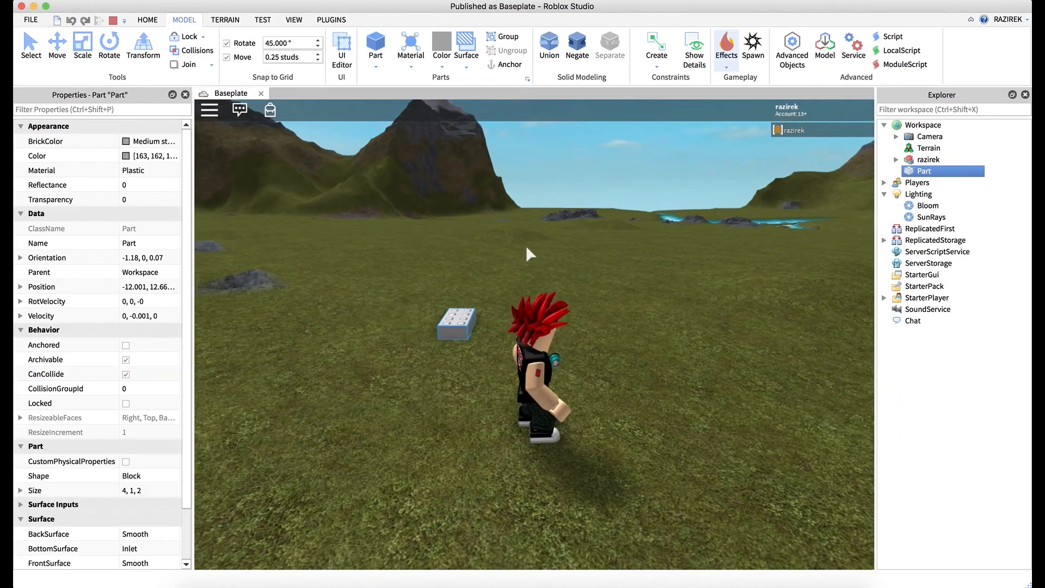
{"action": "left_click", "coordinate": [375, 46]}
{"action": "mouse_move", "coordinate": [415, 108]}
{"action": "right_mouse_down"}
{"action": "mouse_move", "coordinate": [497, 217]}
{"action": "mouse_move", "coordinate": [425, 111]}
{"action": "right_mouse_up"}
{"action": "left_click", "coordinate": [381, 49]}
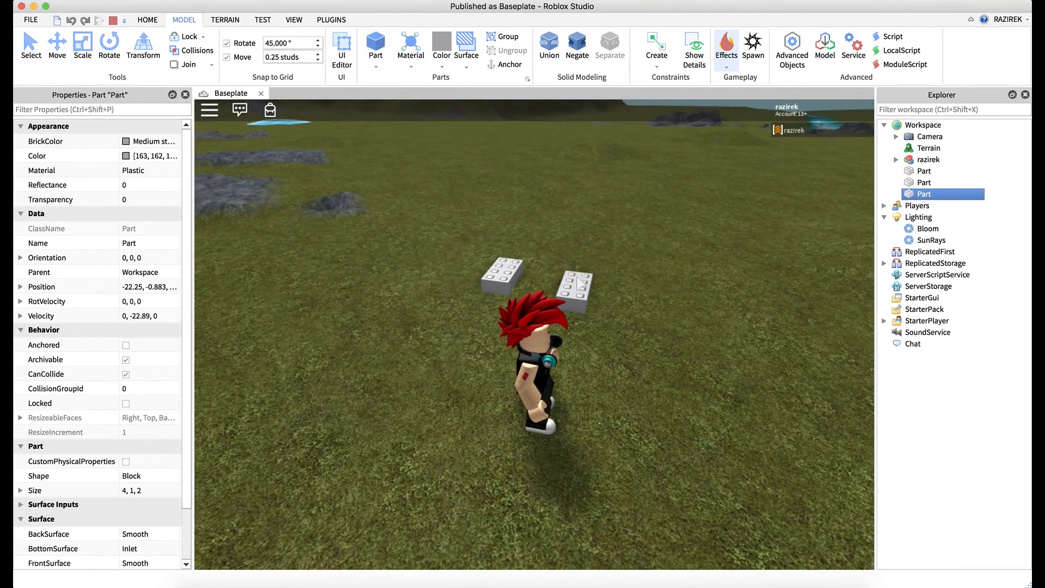
Move one of the two bricks onto the other with the Move tool and view the stack from ground level.
{"action": "left_click", "coordinate": [57, 49]}
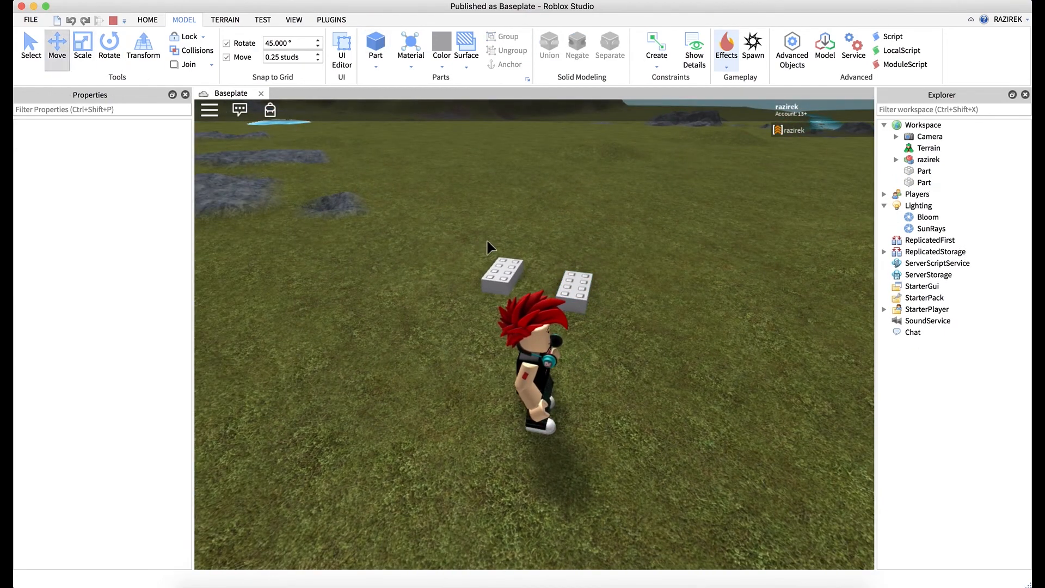
{"action": "left_click_drag", "start_coordinate": [595, 293], "coordinate": [512, 252]}
{"action": "left_click", "coordinate": [648, 269]}
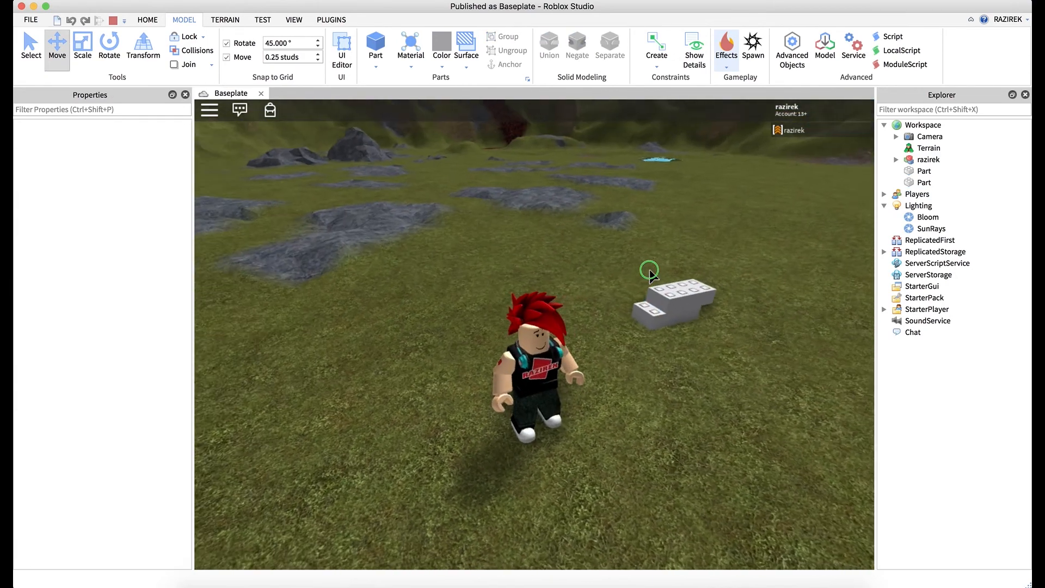
{"action": "right_click_drag", "start_coordinate": [649, 270], "coordinate": [649, 270]}
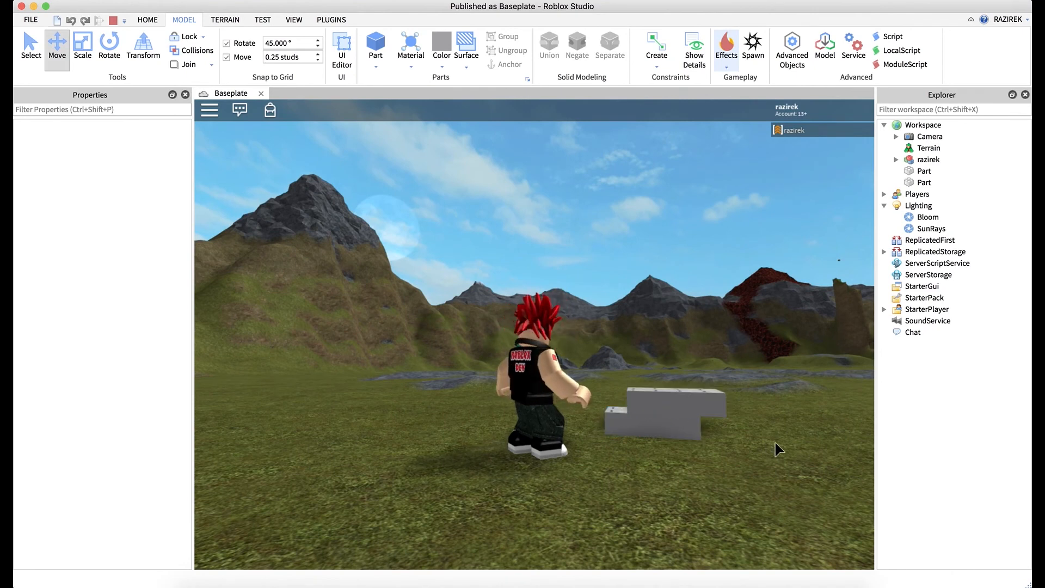
Try Lighting's Outlines option on, inspect the edges of the stacked bricks up close, and turn the option off again.
{"action": "left_click", "coordinate": [915, 206]}
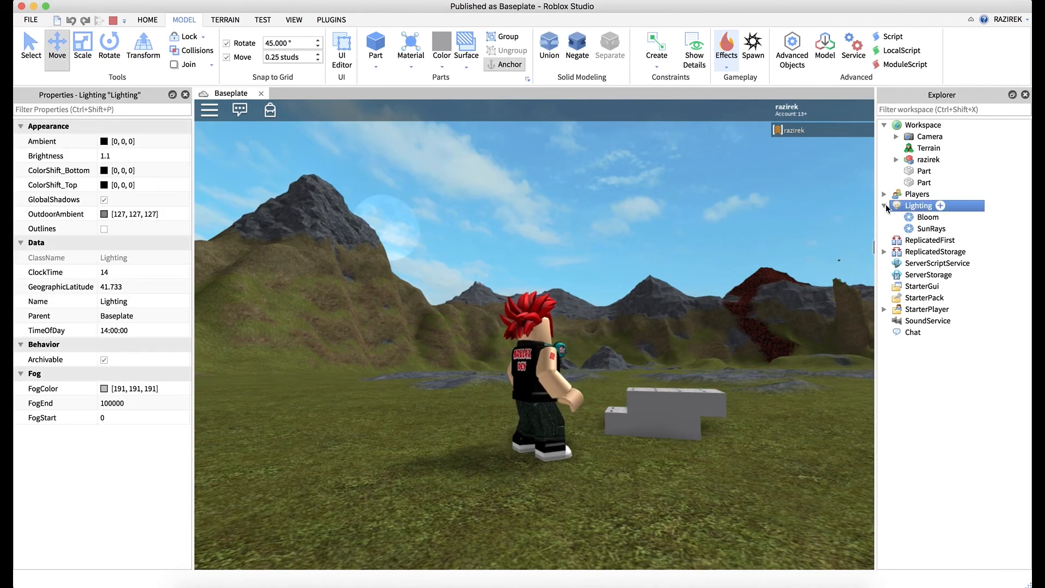
{"action": "left_click", "coordinate": [104, 229]}
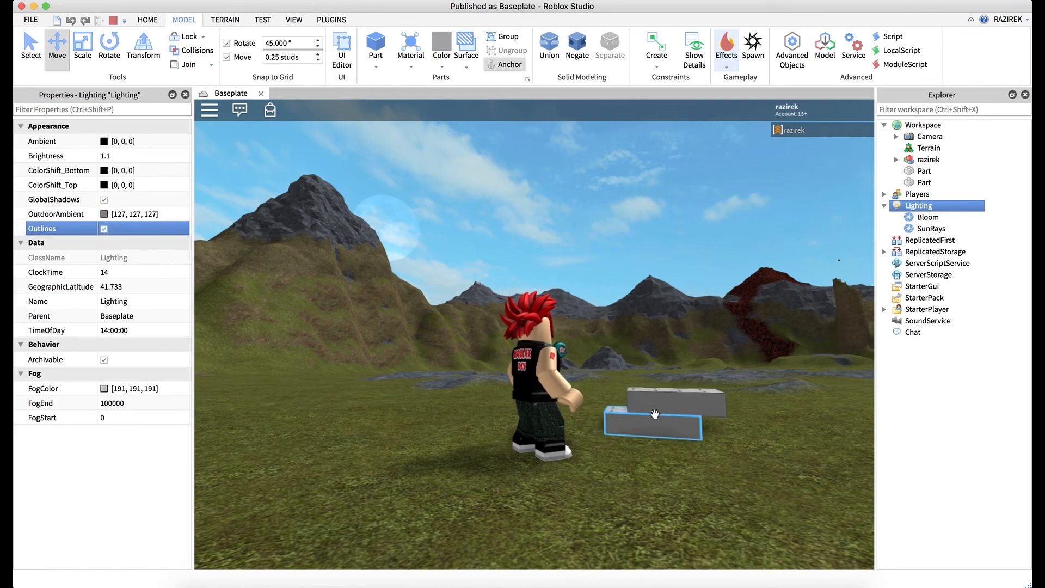
{"action": "right_click_drag", "start_coordinate": [804, 361], "coordinate": [803, 363]}
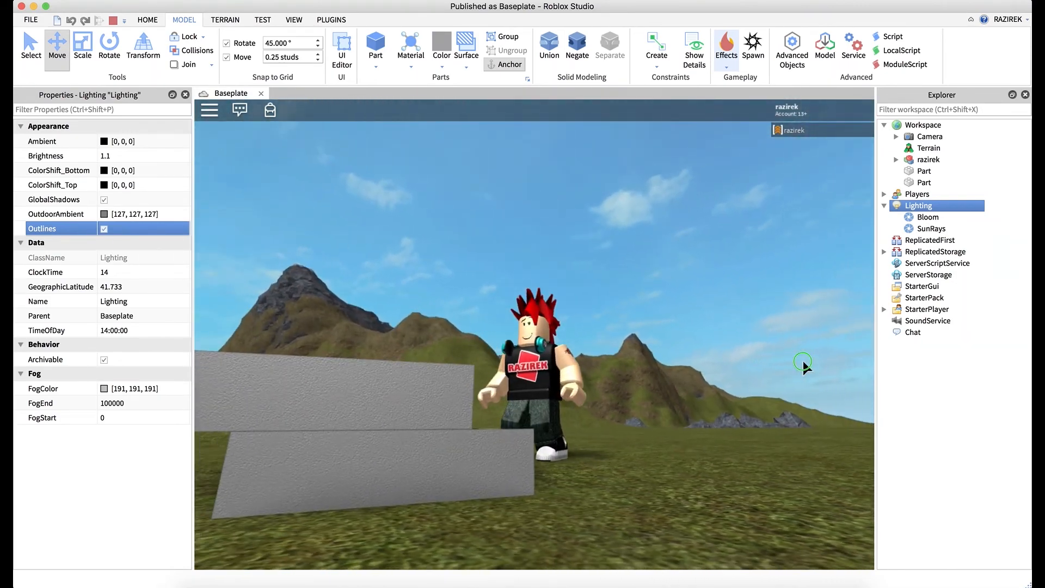
{"action": "left_click", "coordinate": [104, 229]}
{"action": "right_click_drag", "start_coordinate": [617, 197], "coordinate": [617, 201]}
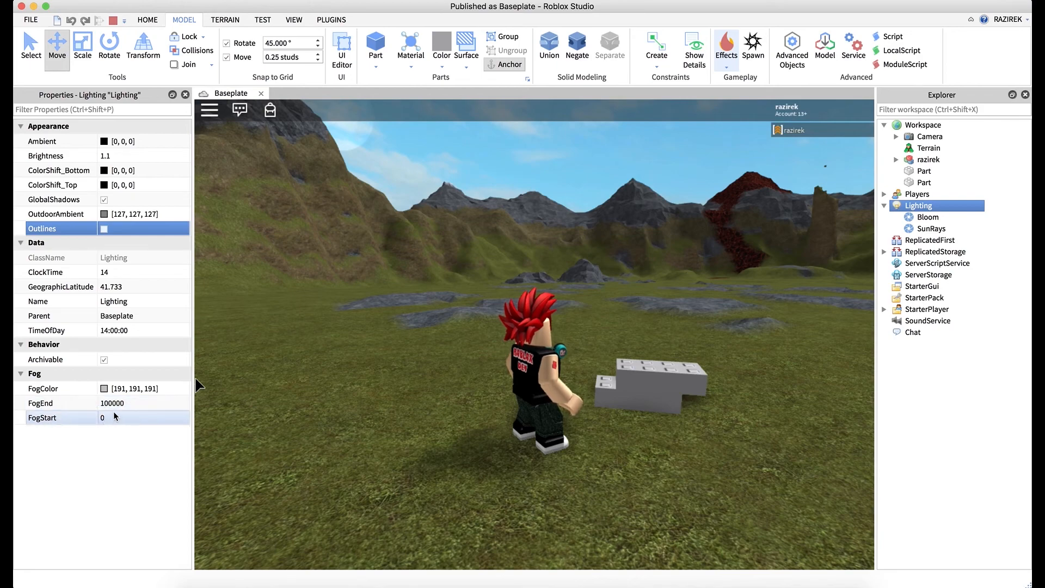
Set Lighting's FogEnd to 500 with the distant mountains in view.
{"action": "right_click_drag", "start_coordinate": [417, 327], "coordinate": [418, 327]}
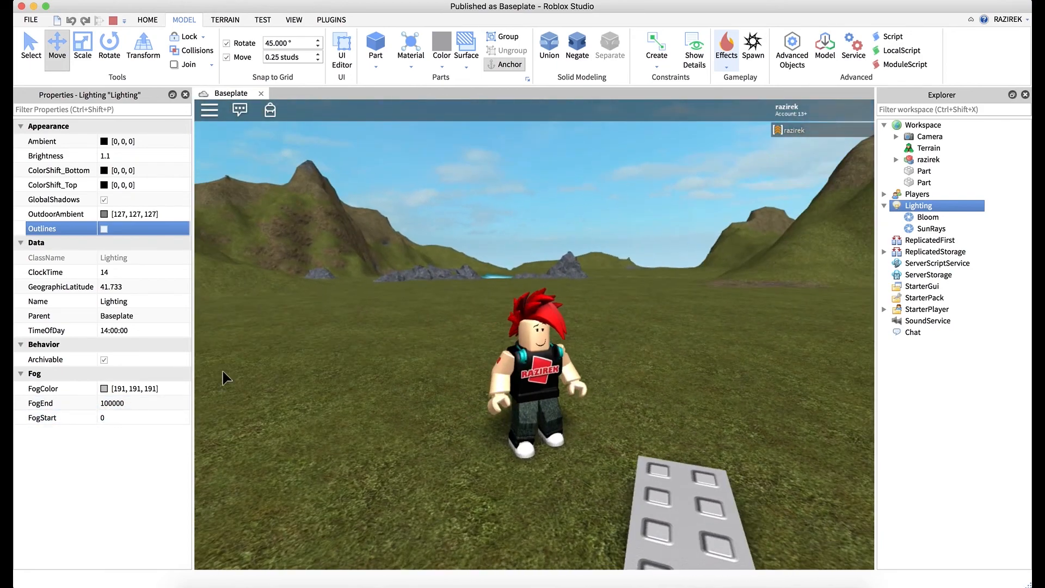
{"action": "left_click", "coordinate": [129, 403]}
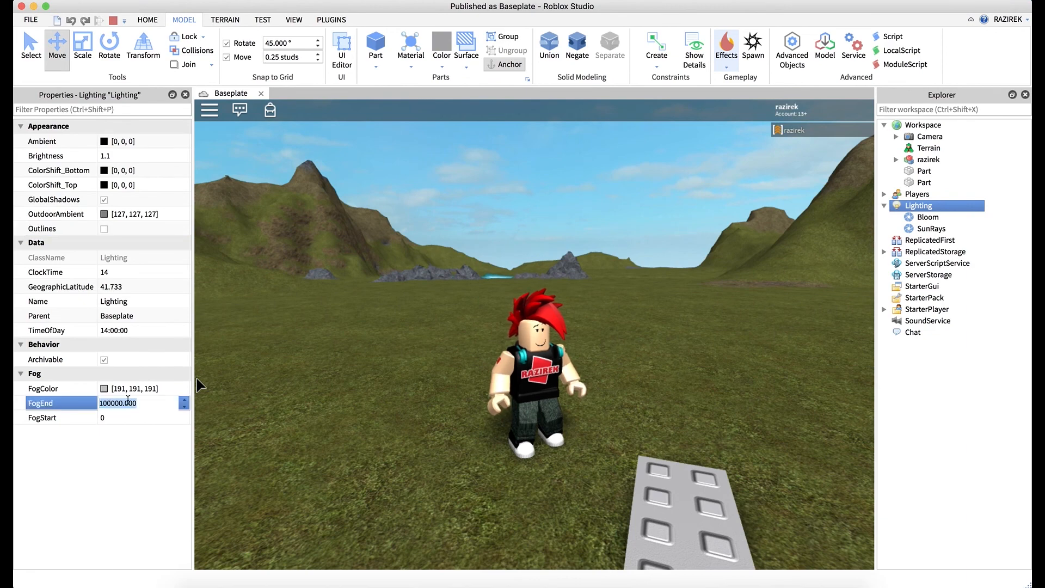
{"action": "type", "text": "500"}
{"action": "key", "text": "Return"}
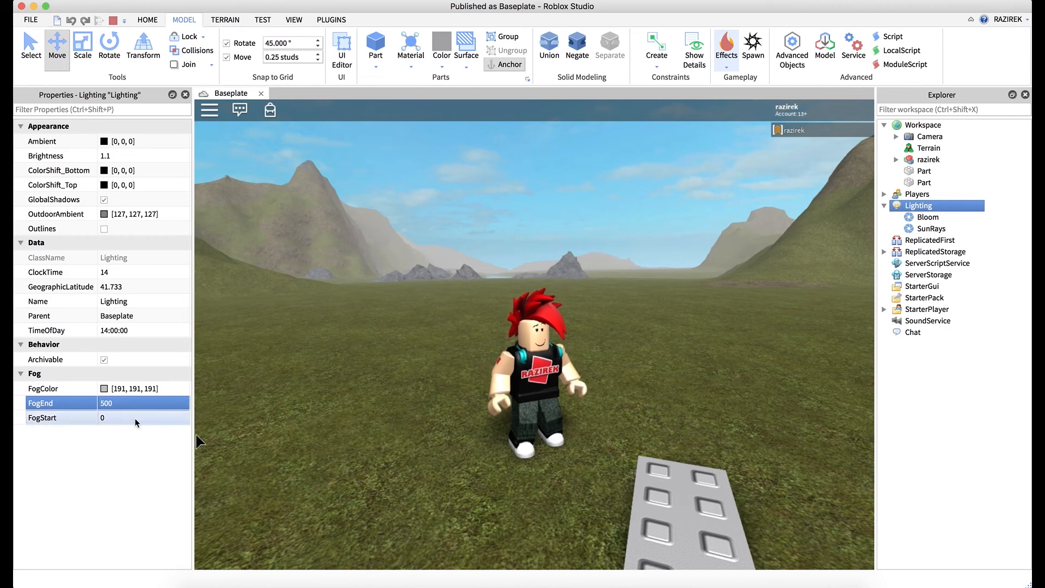
Set Lighting's FogEnd to 50 and walk the character around near the bricks to view the thicker fog.
{"action": "left_click", "coordinate": [118, 403]}
{"action": "type", "text": "50"}
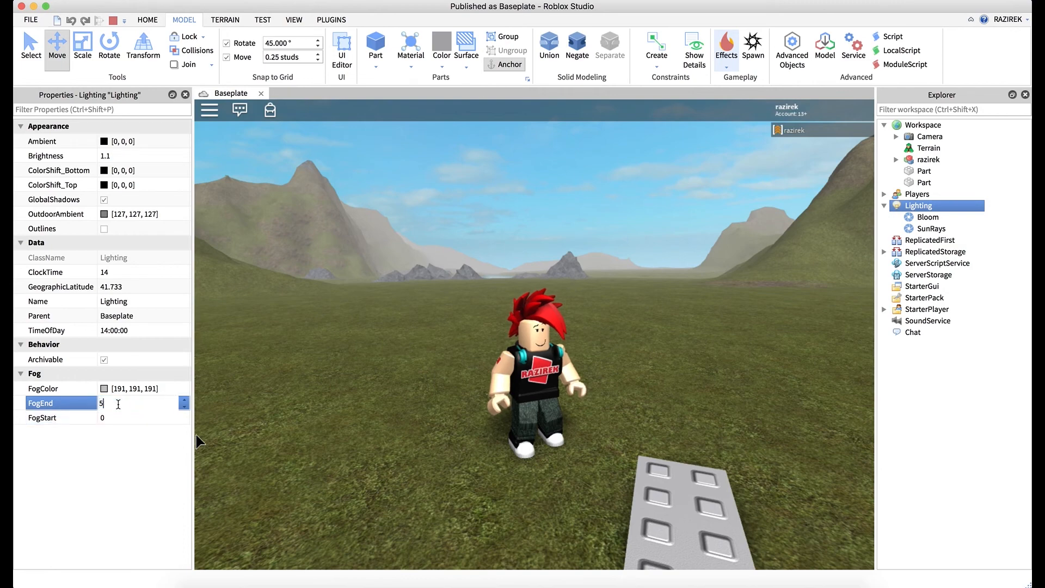
{"action": "key", "text": "Return"}
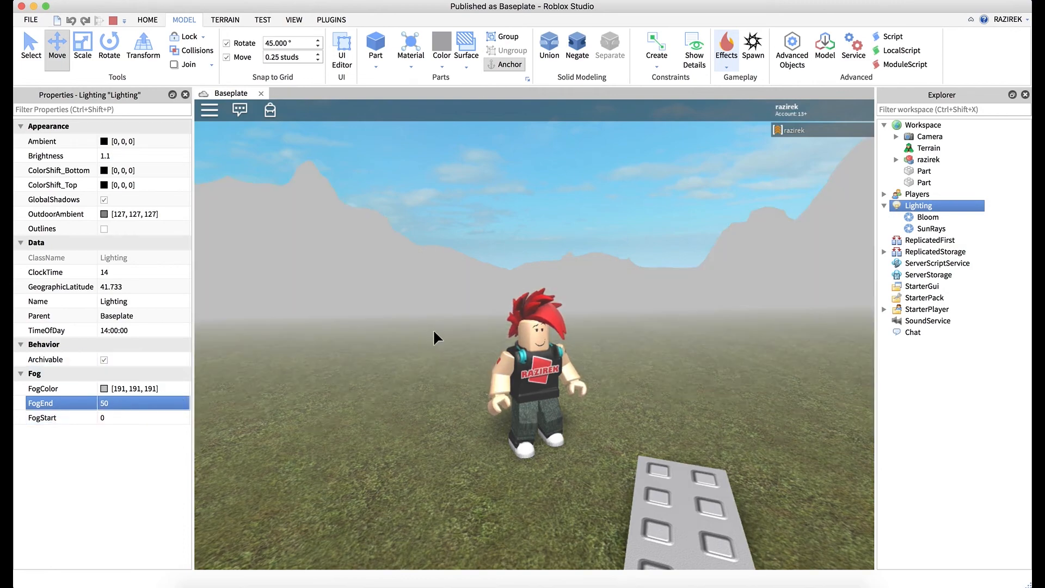
{"action": "right_click_drag", "start_coordinate": [436, 329], "coordinate": [435, 329]}
{"action": "key", "text": "s"}
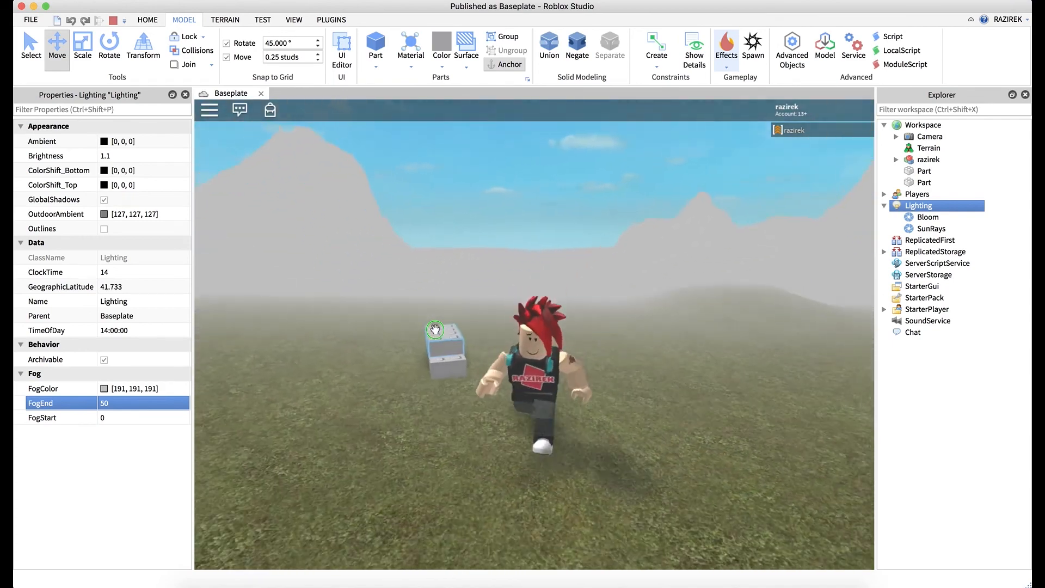
Set Lighting's FogEnd to 25 and walk the character around to check how the bricks fade into the fog.
{"action": "left_click", "coordinate": [117, 403]}
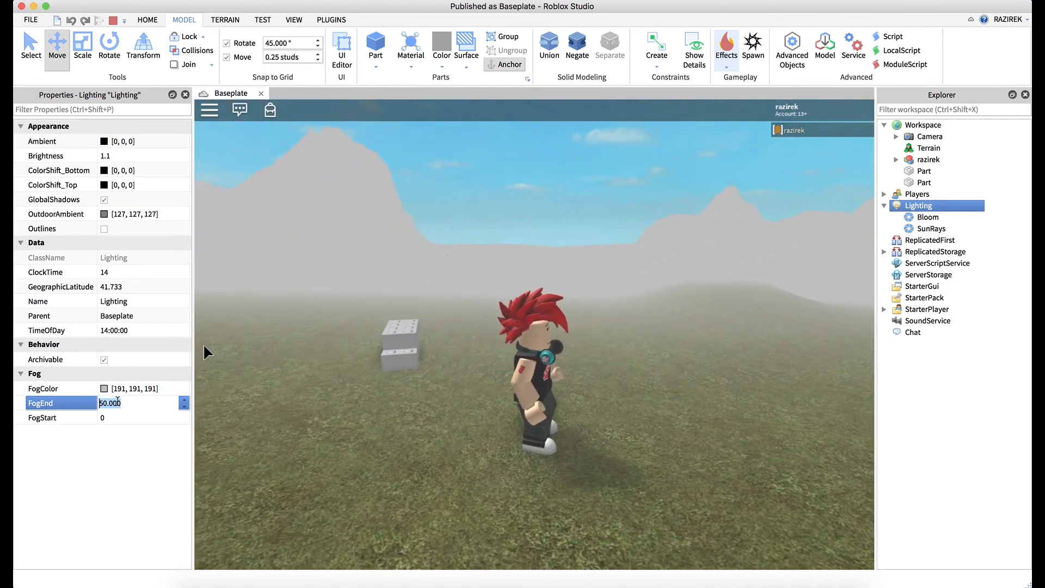
{"action": "type", "text": "25"}
{"action": "key", "text": "Return"}
{"action": "left_click", "coordinate": [455, 355]}
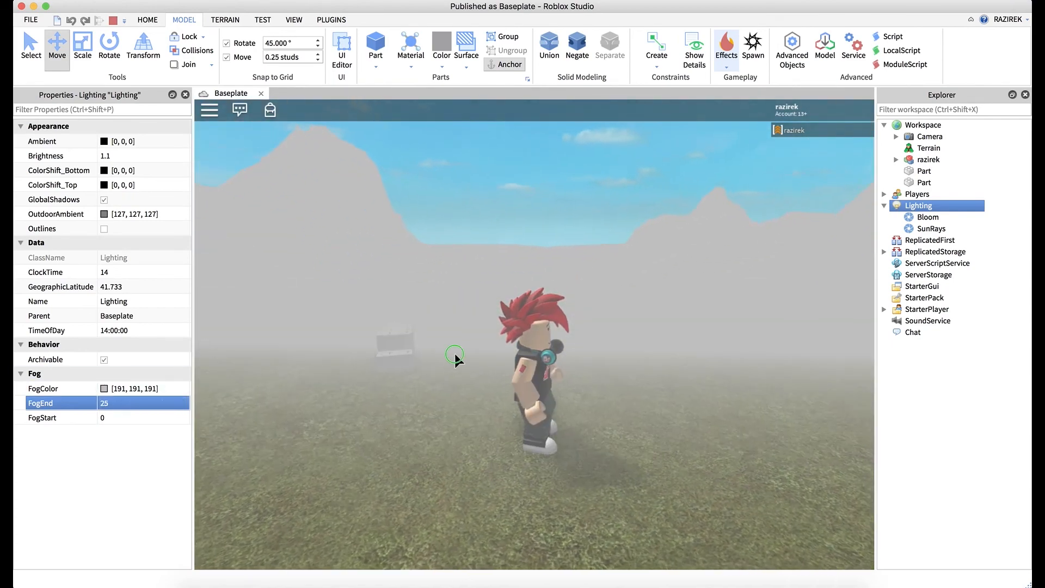
{"action": "key", "text": "s"}
{"action": "right_click_drag", "start_coordinate": [455, 355], "coordinate": [455, 359]}
{"action": "key", "text": "d"}
{"action": "key", "text": "d"}
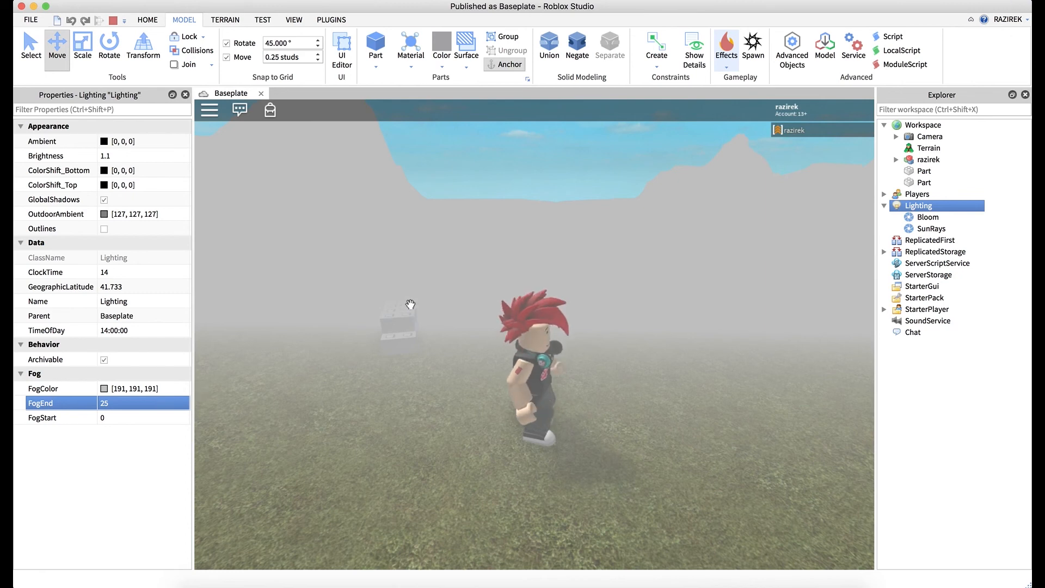
Try red, green and blue for Lighting's FogColor and settle on black [0, 0, 0].
{"action": "left_click", "coordinate": [105, 388]}
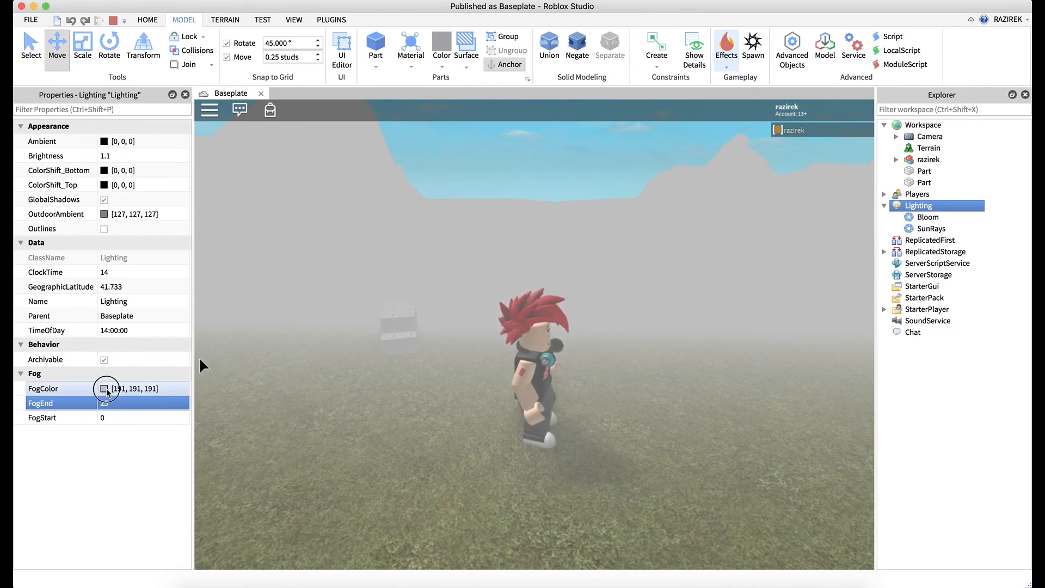
{"action": "left_click", "coordinate": [381, 279]}
{"action": "left_click", "coordinate": [391, 275]}
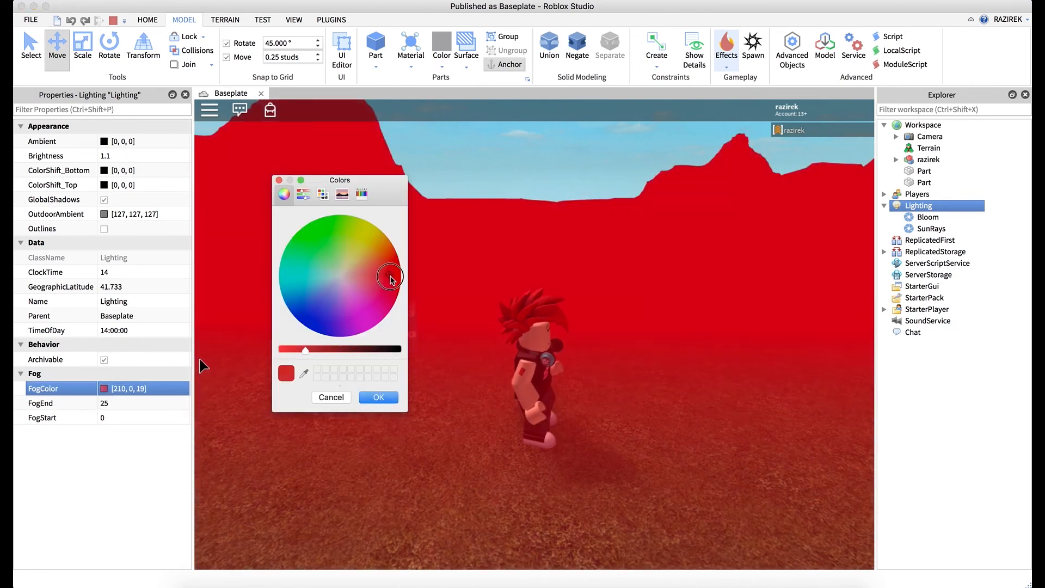
{"action": "left_click", "coordinate": [321, 238]}
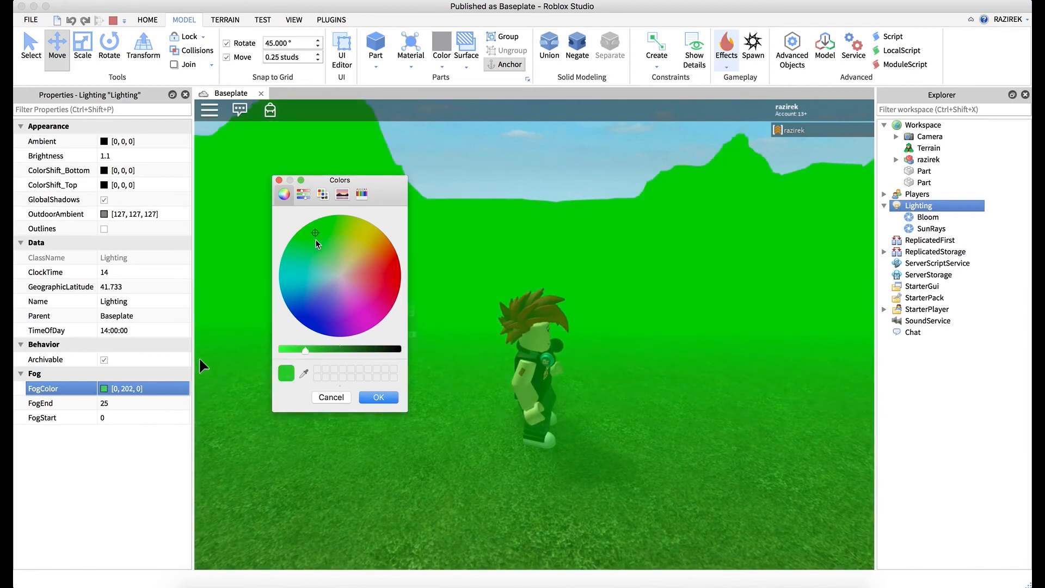
{"action": "left_click", "coordinate": [315, 315]}
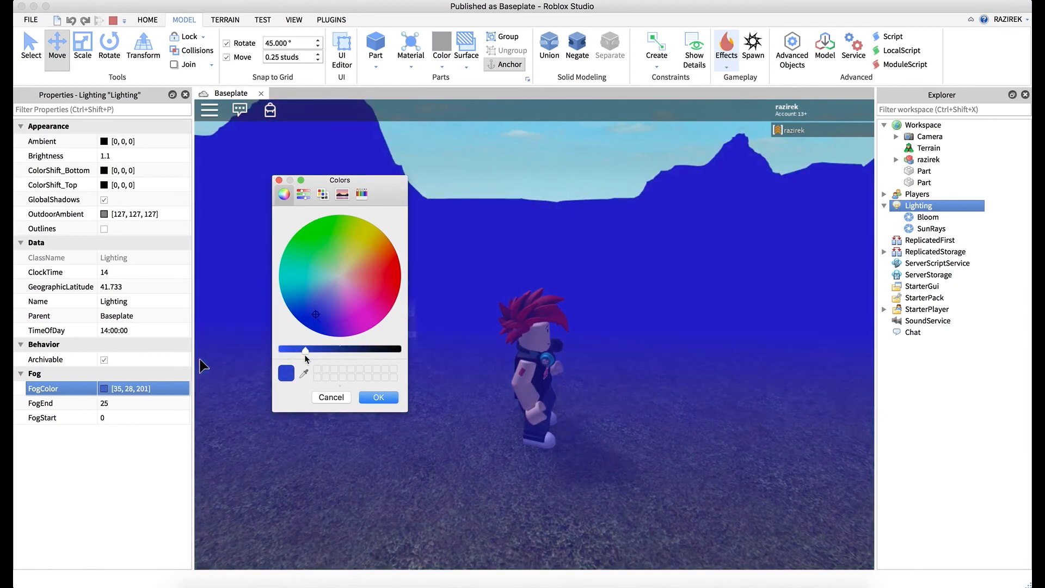
{"action": "left_click_drag", "start_coordinate": [305, 350], "coordinate": [415, 341]}
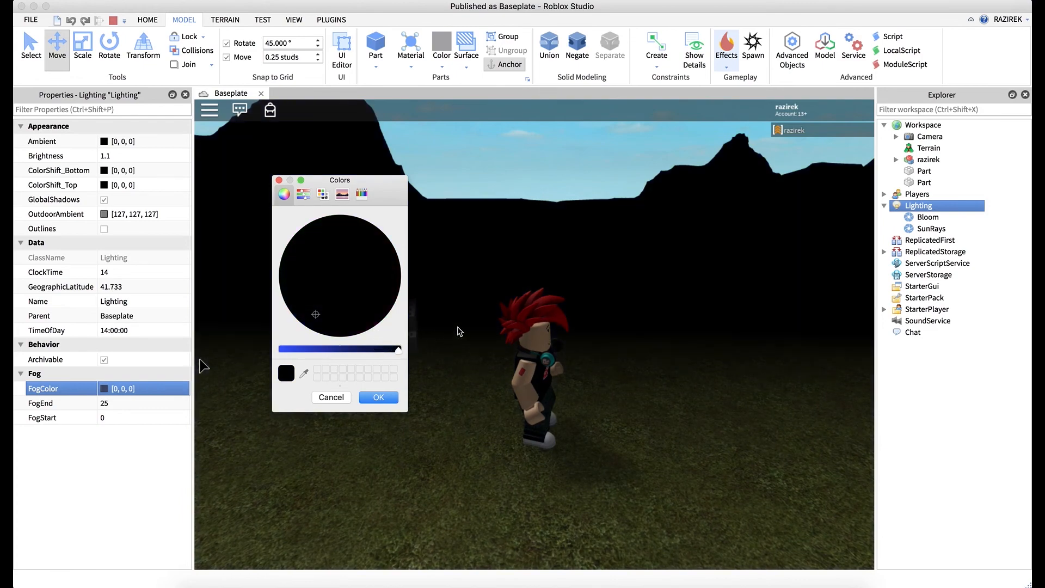
{"action": "left_click", "coordinate": [368, 396]}
Walk the character around the terrain and look in different directions to examine the black fog against the bricks, mountains and sky.
{"action": "left_click", "coordinate": [539, 283]}
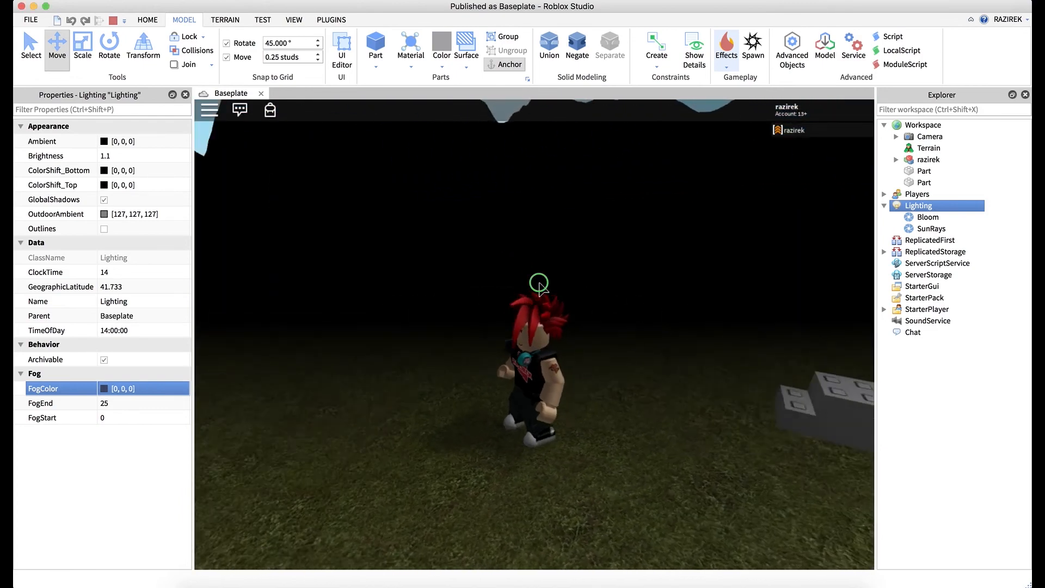
{"action": "right_click_drag", "start_coordinate": [539, 284], "coordinate": [539, 283]}
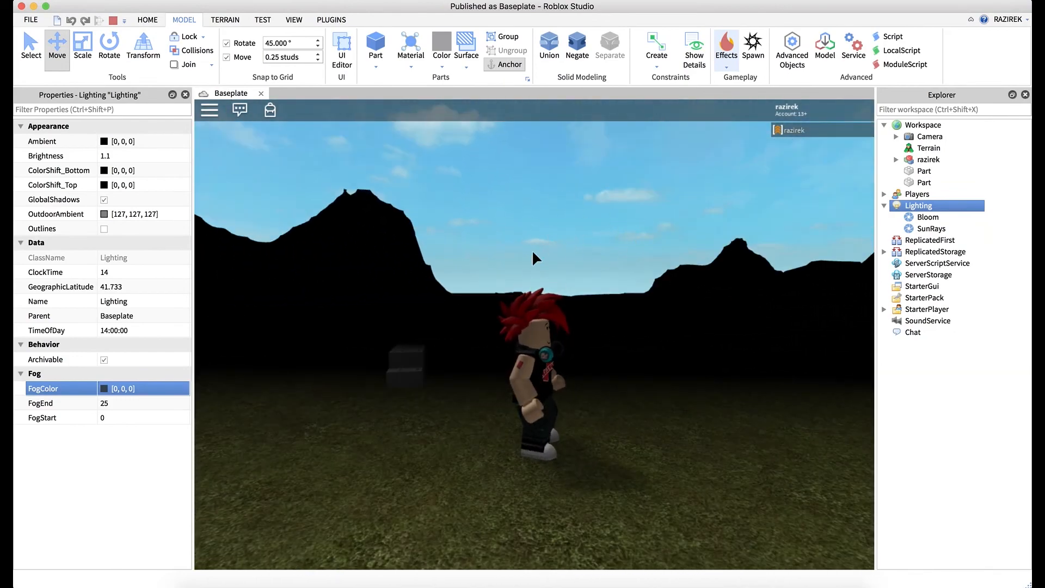
{"action": "right_click_drag", "start_coordinate": [571, 231], "coordinate": [570, 231]}
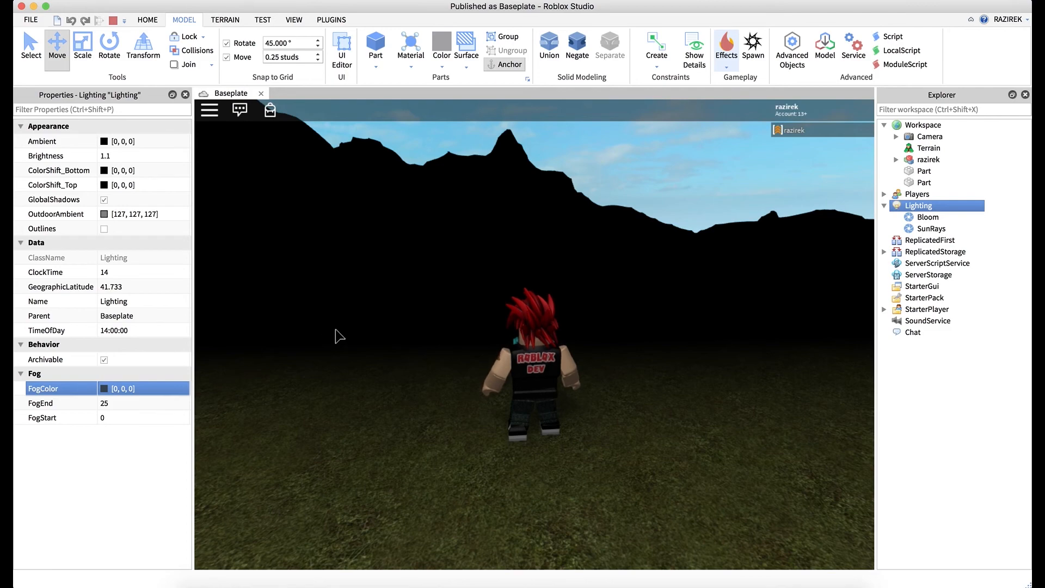
{"action": "key", "text": "w"}
{"action": "right_click_drag", "start_coordinate": [484, 296], "coordinate": [487, 303]}
{"action": "key", "text": "d"}
{"action": "key", "text": "w"}
{"action": "key", "text": "a"}
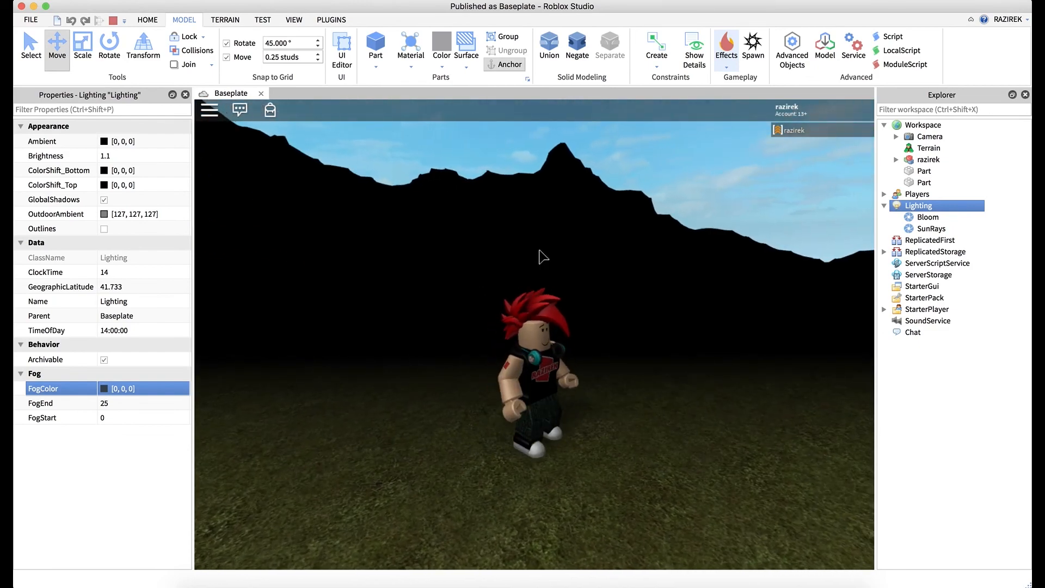
{"action": "right_click_drag", "start_coordinate": [462, 341], "coordinate": [465, 347]}
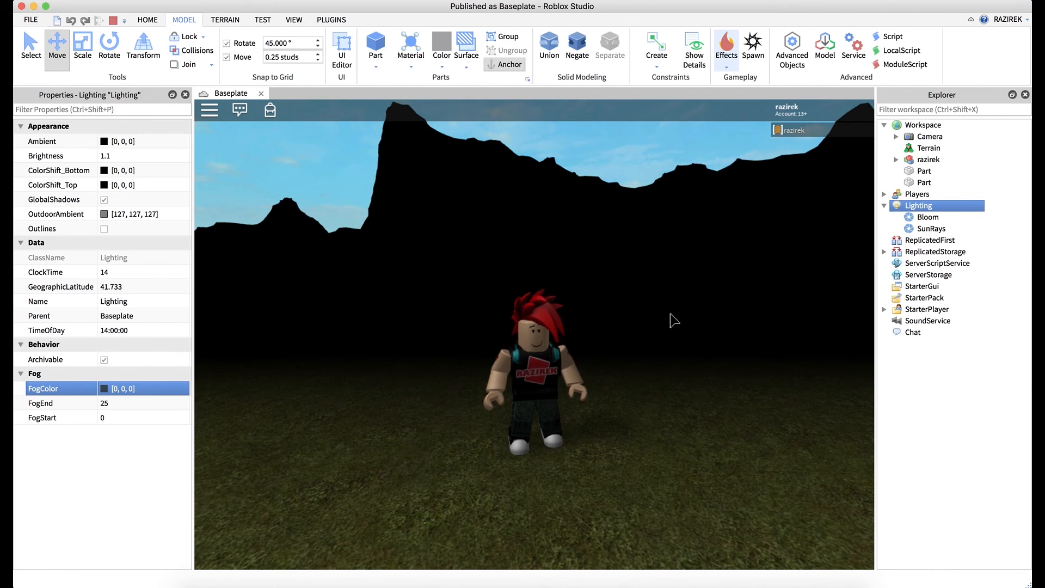
{"action": "right_click_drag", "start_coordinate": [671, 315], "coordinate": [620, 301]}
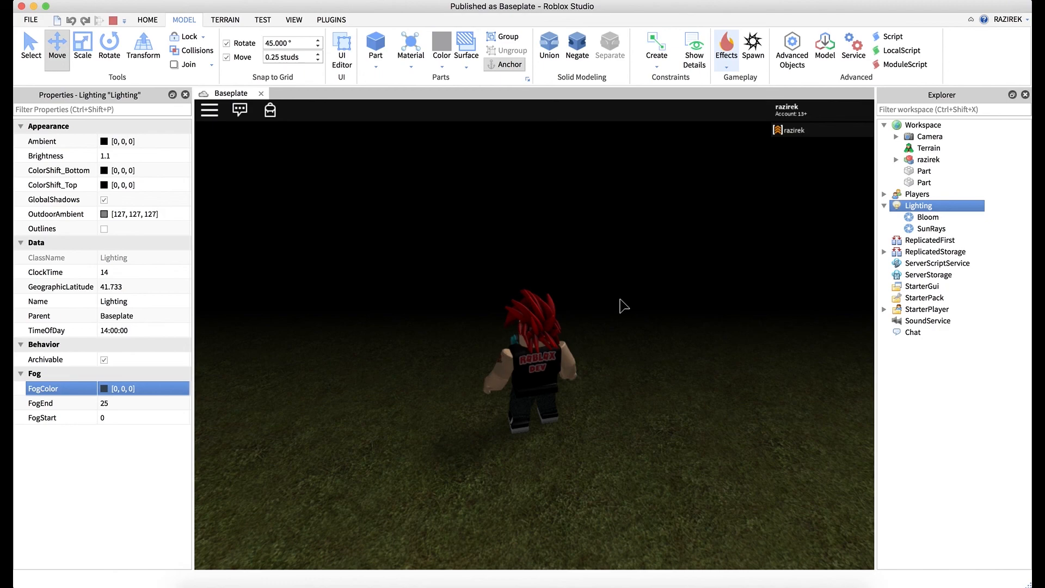
{"action": "right_click_drag", "start_coordinate": [553, 277], "coordinate": [554, 278]}
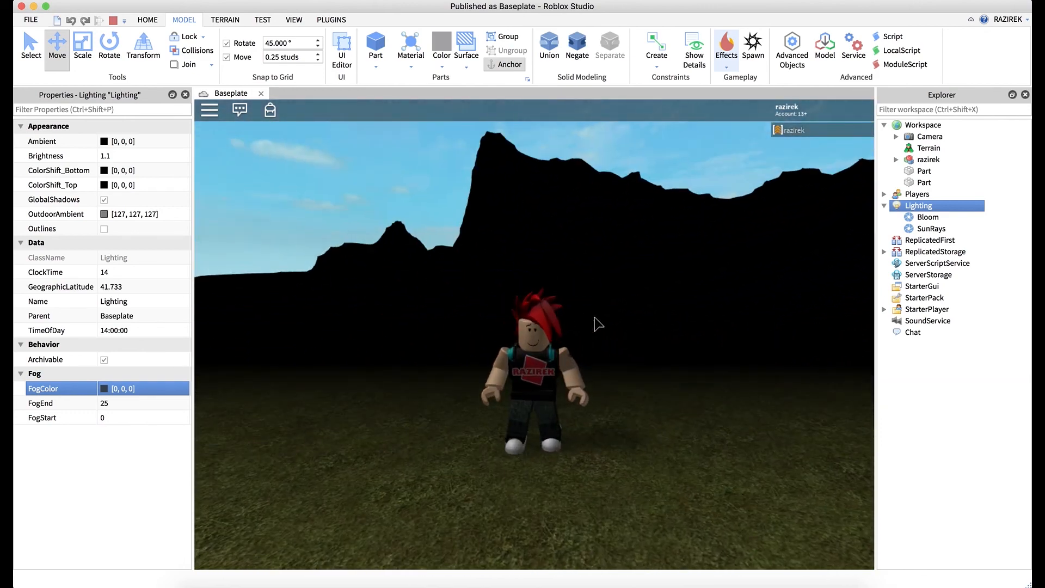